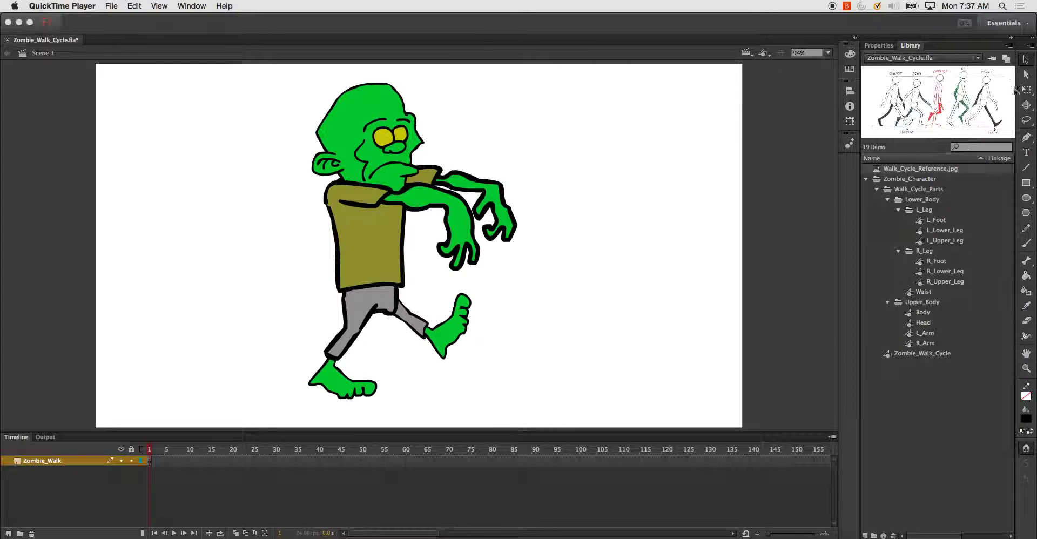
Examine the Library symbols for the zombie's left leg, right leg, waist and upper body
{"action": "left_click", "coordinate": [472, 241]}
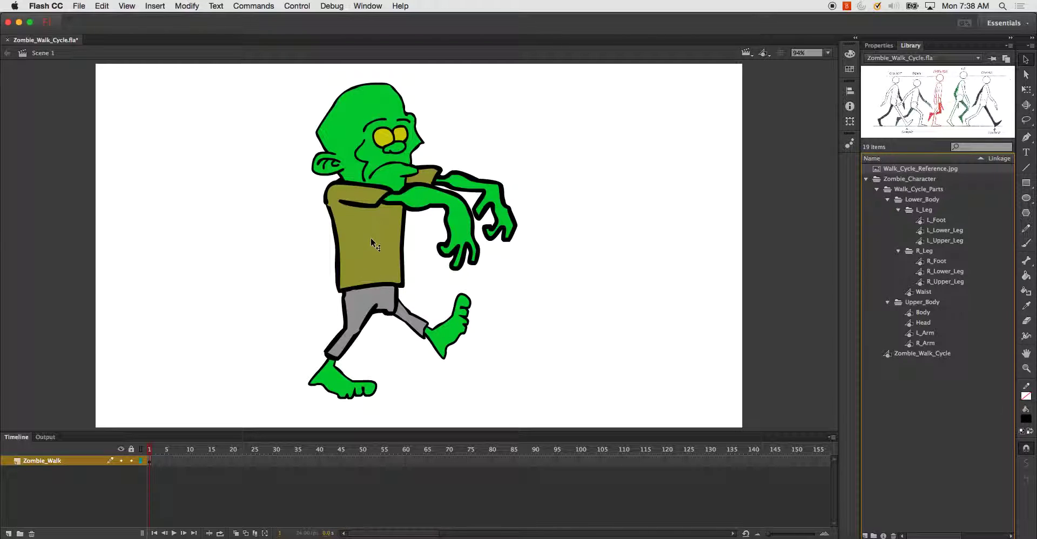
{"action": "left_click", "coordinate": [341, 203]}
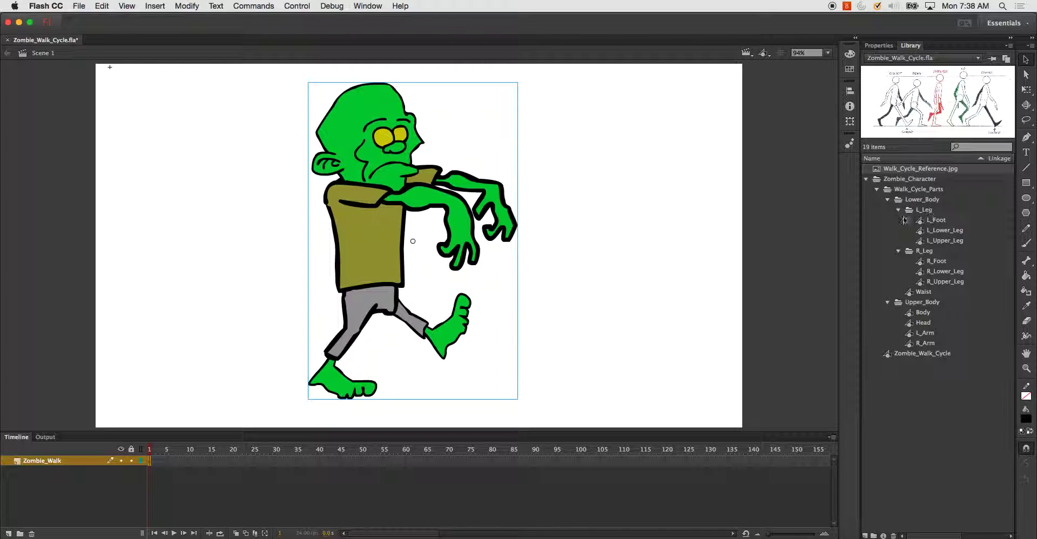
{"action": "left_click", "coordinate": [943, 223]}
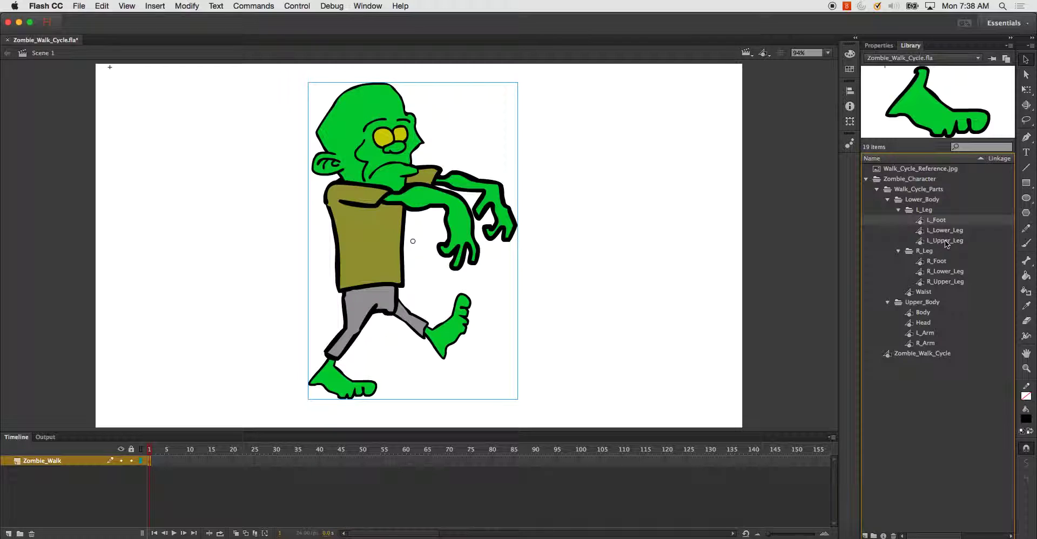
{"action": "left_click", "coordinate": [947, 241], "text": "shift"}
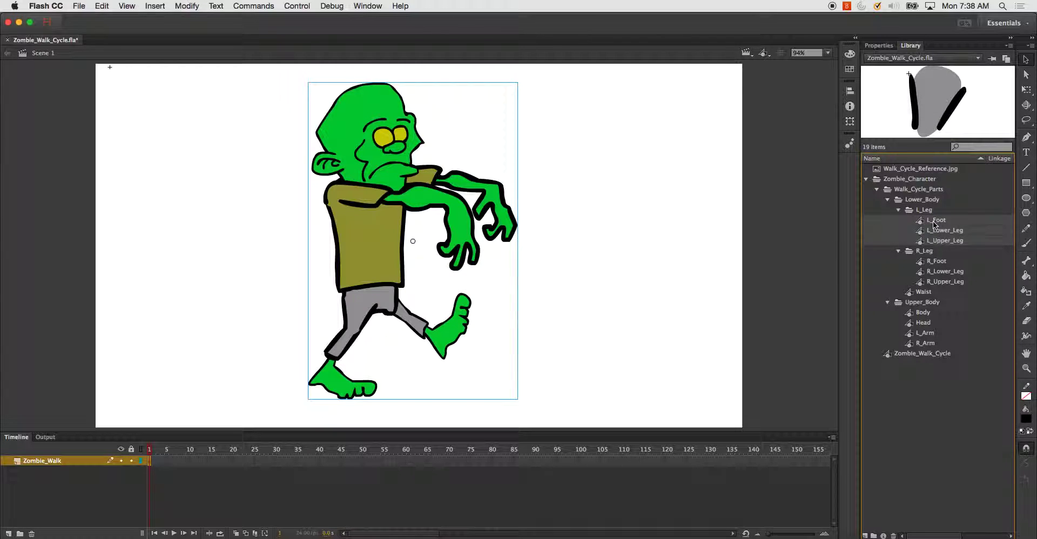
{"action": "left_click", "coordinate": [944, 263]}
{"action": "left_click", "coordinate": [925, 282], "text": "shift"}
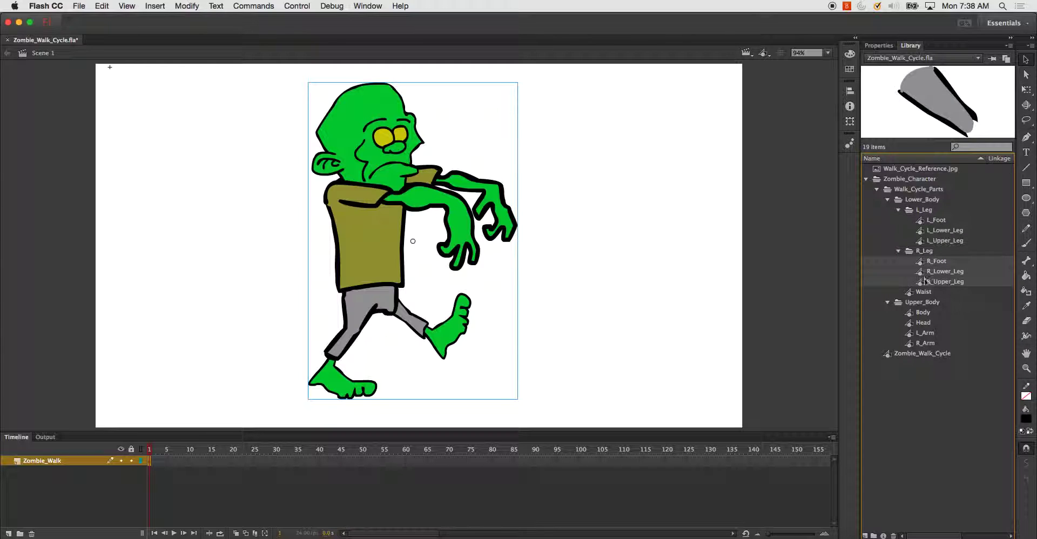
{"action": "left_click", "coordinate": [927, 314]}
{"action": "left_click", "coordinate": [926, 293]}
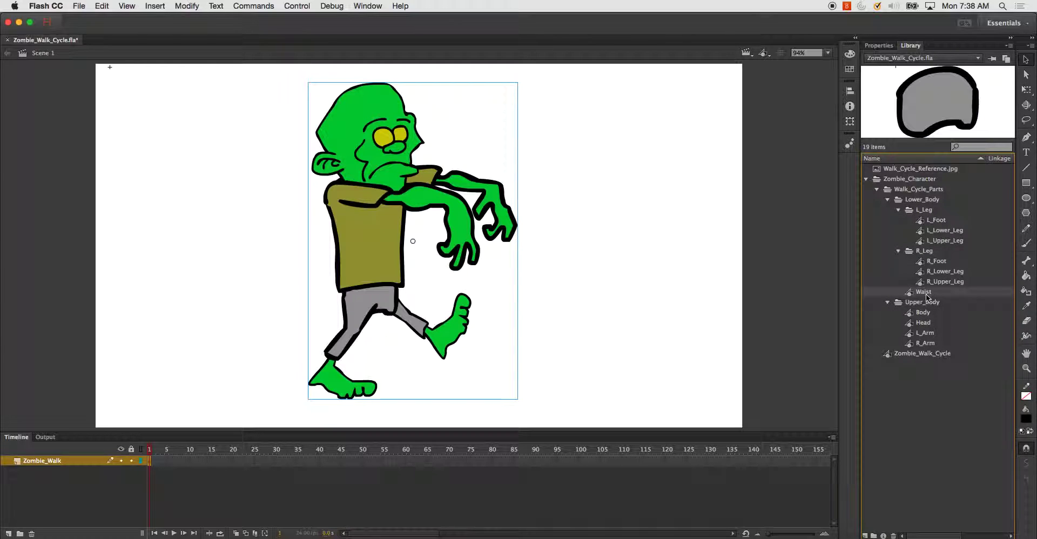
{"action": "left_click", "coordinate": [923, 314]}
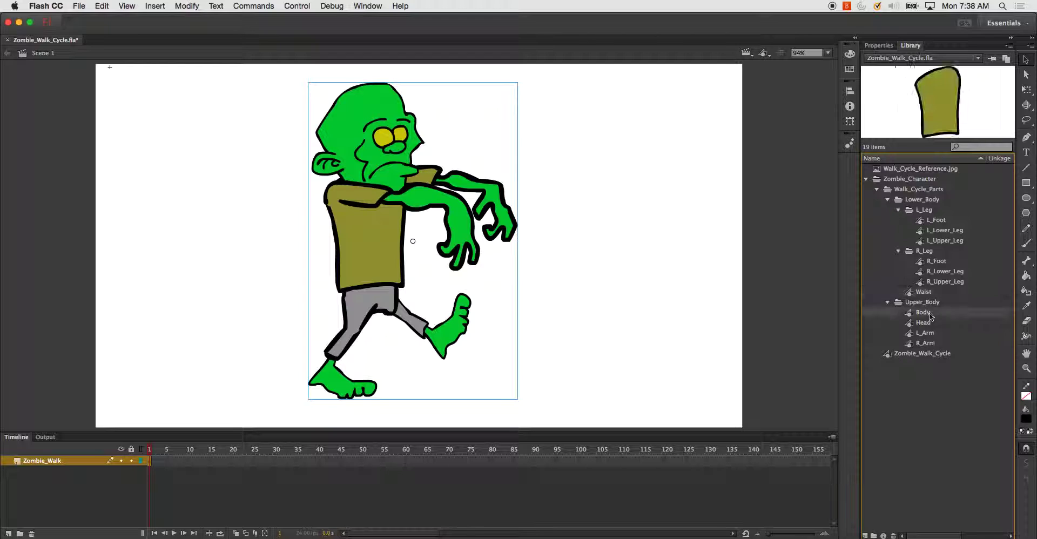
{"action": "left_click", "coordinate": [929, 343], "text": "shift"}
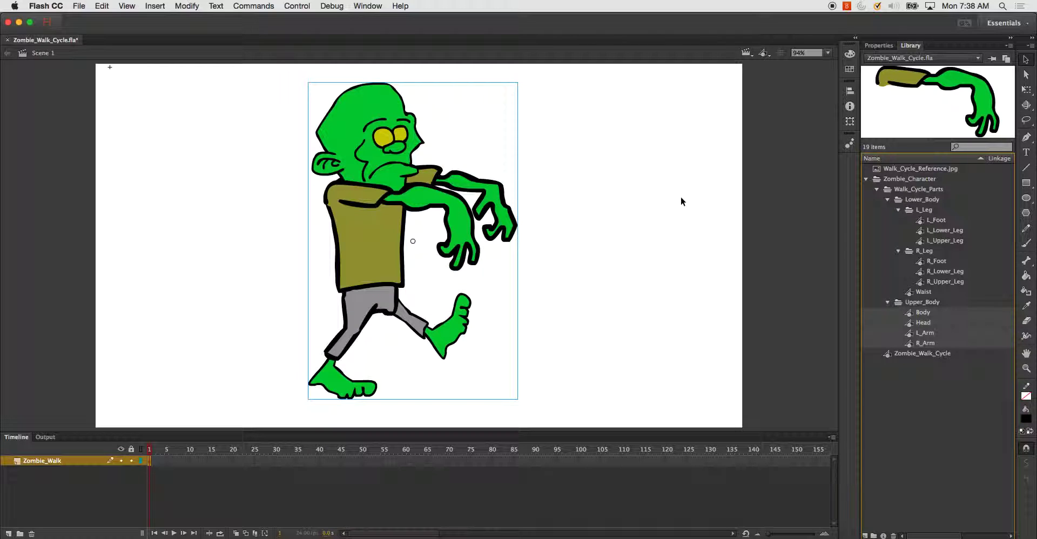
{"action": "left_click", "coordinate": [607, 197]}
{"action": "left_click", "coordinate": [369, 192]}
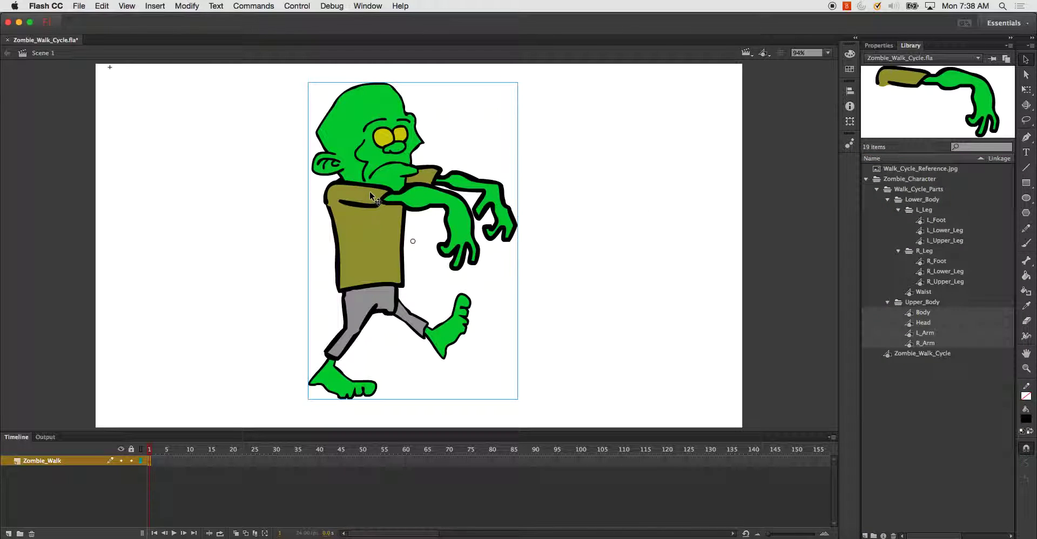
{"action": "double_click", "coordinate": [370, 193]}
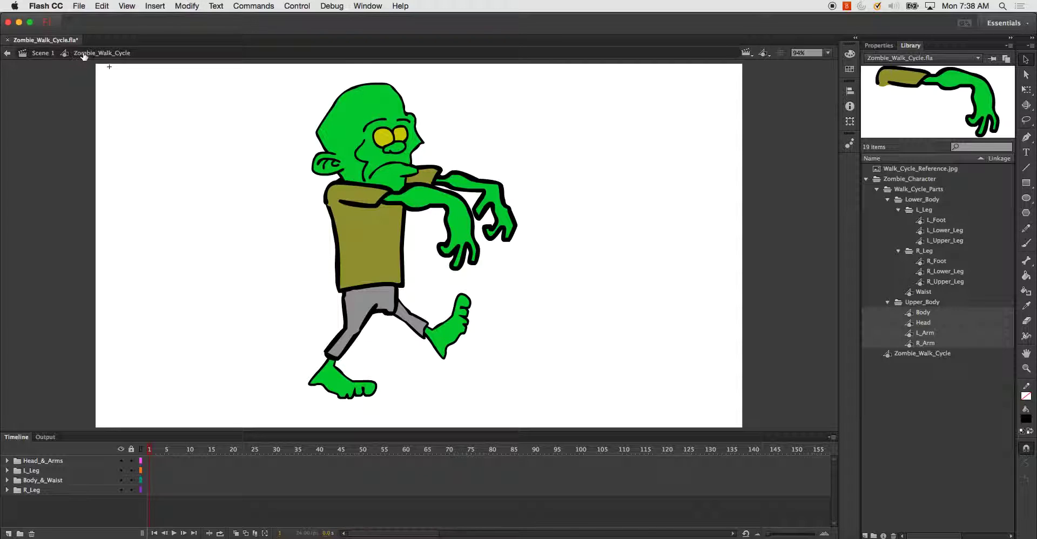
{"action": "left_click", "coordinate": [43, 53]}
{"action": "left_click", "coordinate": [254, 240]}
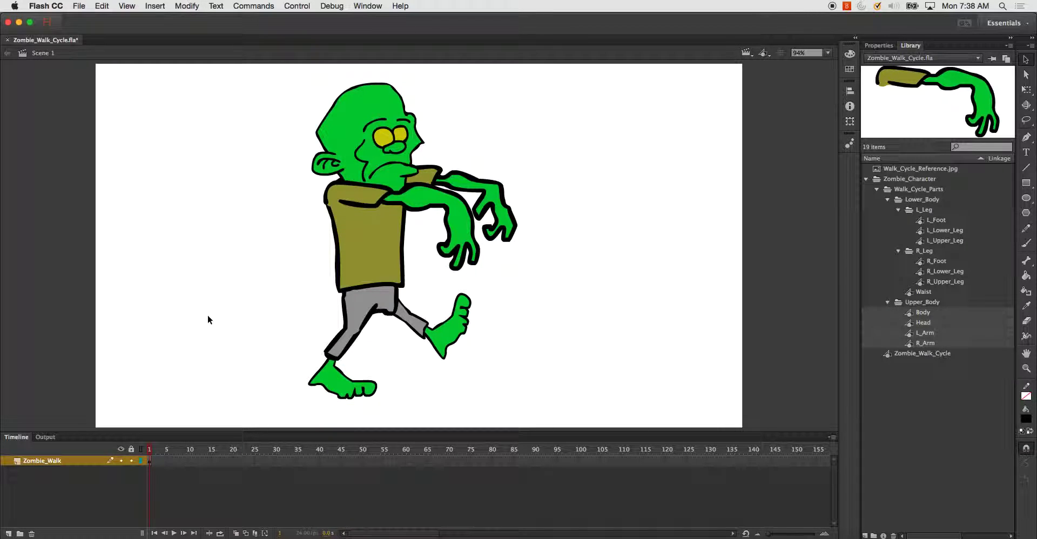
Open the zombie's Zombie_Walk_Cycle symbol for editing and expand its Head_&_Arms, L_Leg and Body_&_Waist layer folders
{"action": "left_click", "coordinate": [361, 161]}
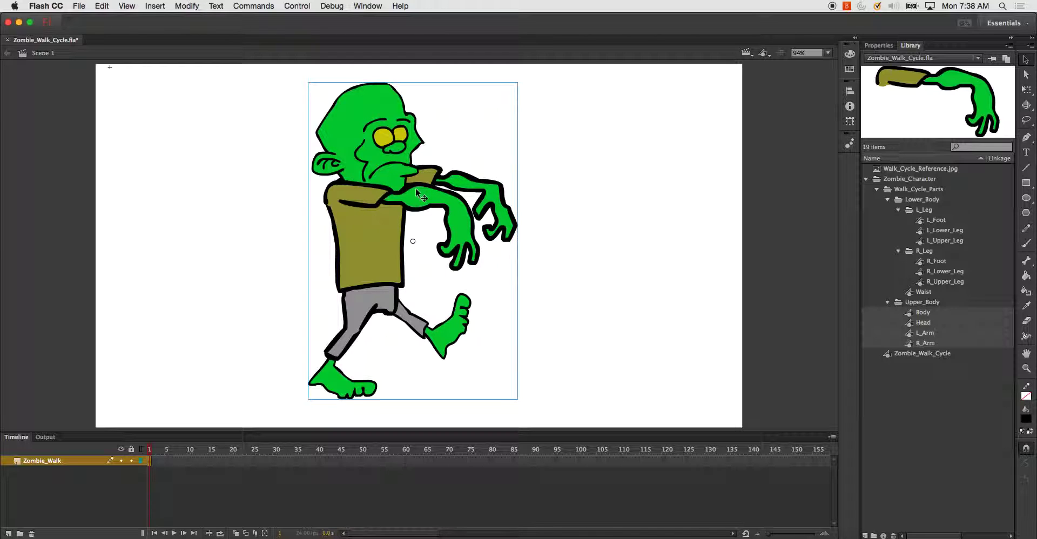
{"action": "left_click", "coordinate": [912, 355]}
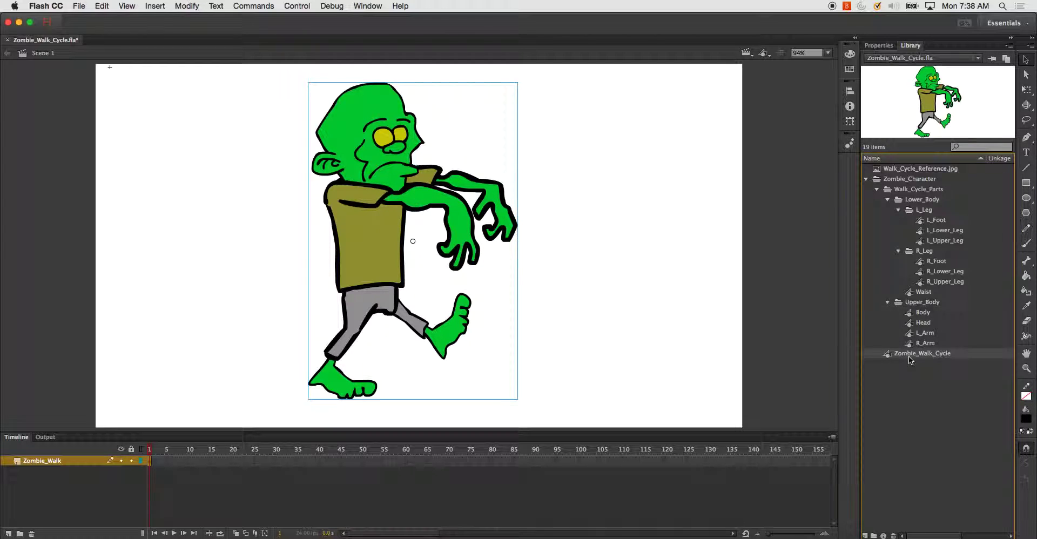
{"action": "double_click", "coordinate": [387, 189]}
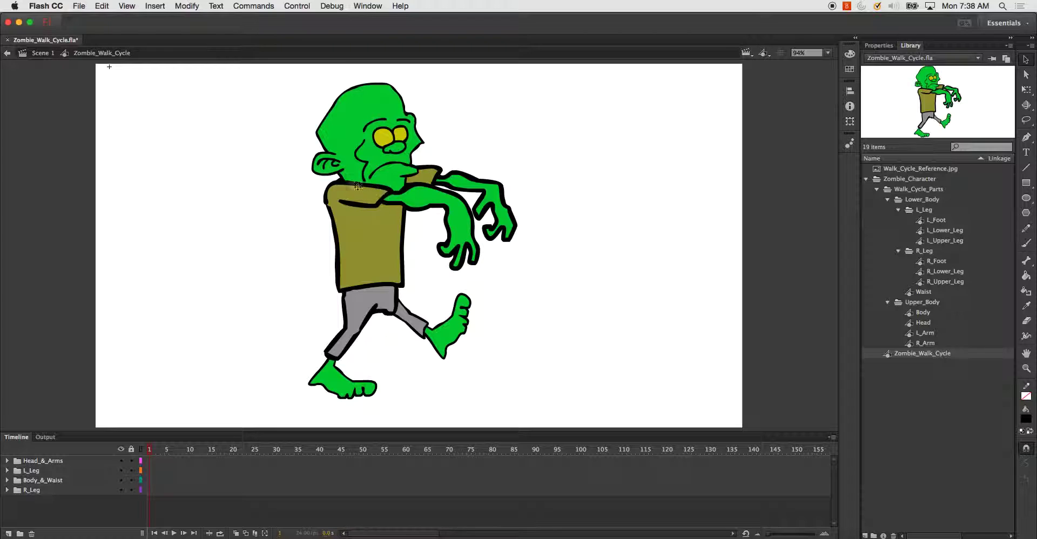
{"action": "left_click", "coordinate": [7, 462]}
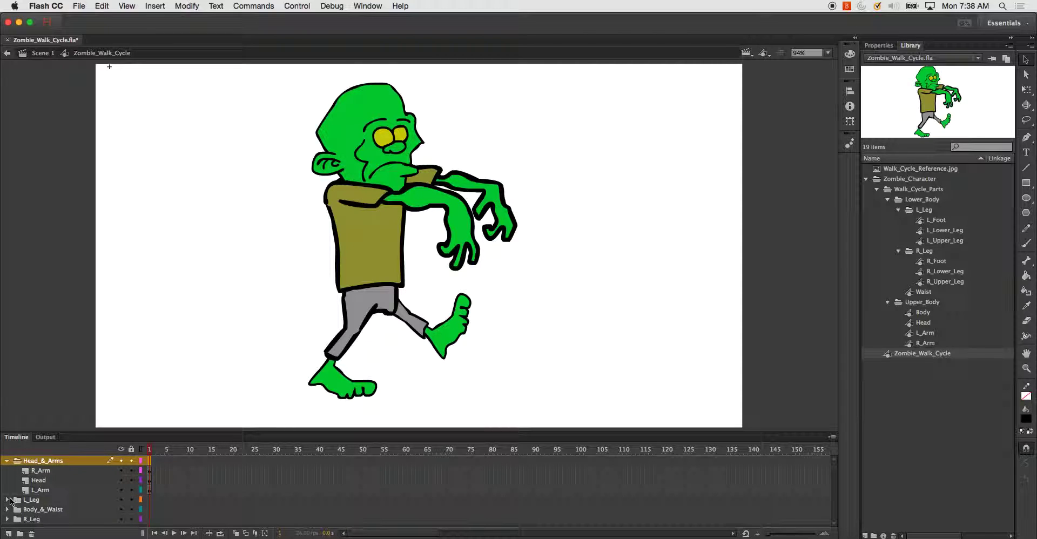
{"action": "left_click", "coordinate": [7, 500]}
{"action": "scroll", "coordinate": [7, 503], "scroll_direction": "down", "scroll_amount": 3}
{"action": "left_click", "coordinate": [7, 509]}
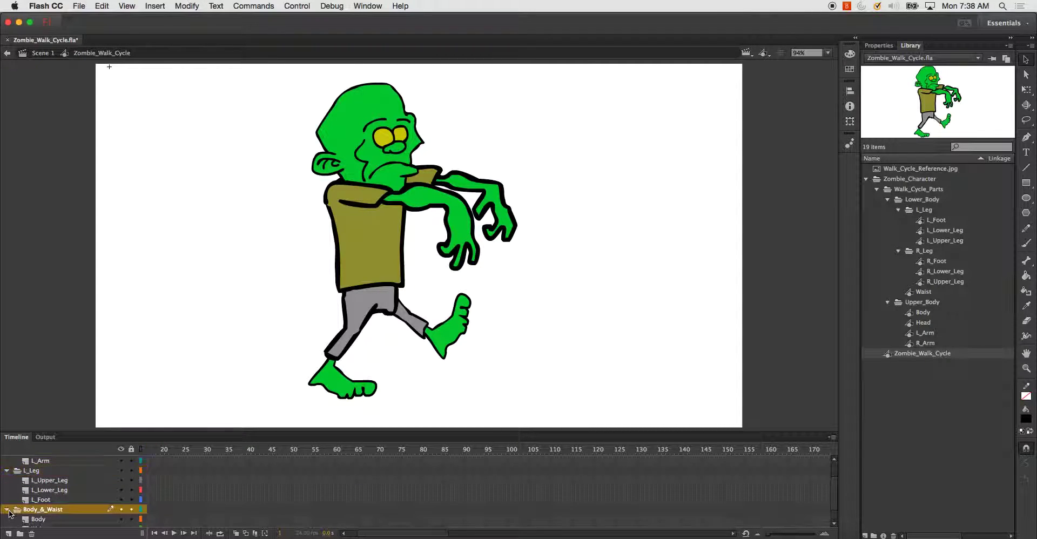
Collapse the Zombie_Character folder and its subfolders in the Library and select Walk_Cycle_Reference.jpg
{"action": "left_click", "coordinate": [889, 302]}
{"action": "left_click", "coordinate": [897, 252]}
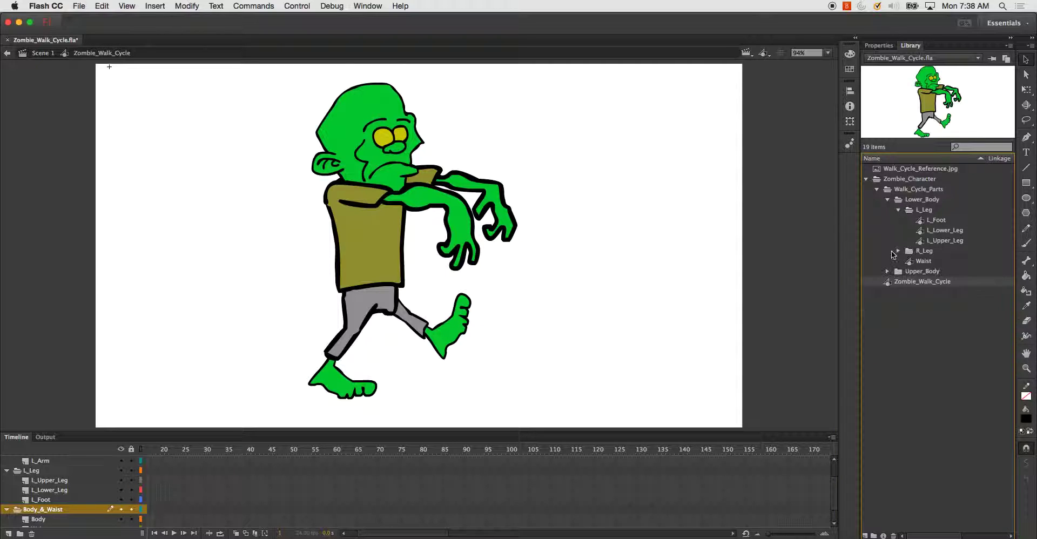
{"action": "left_click", "coordinate": [897, 211]}
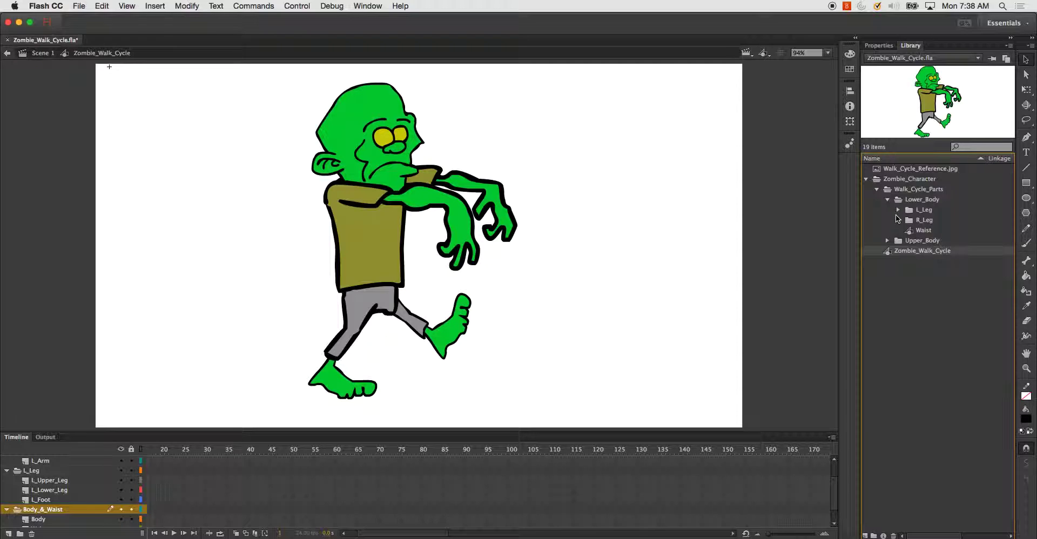
{"action": "left_click", "coordinate": [888, 200]}
{"action": "left_click", "coordinate": [876, 190]}
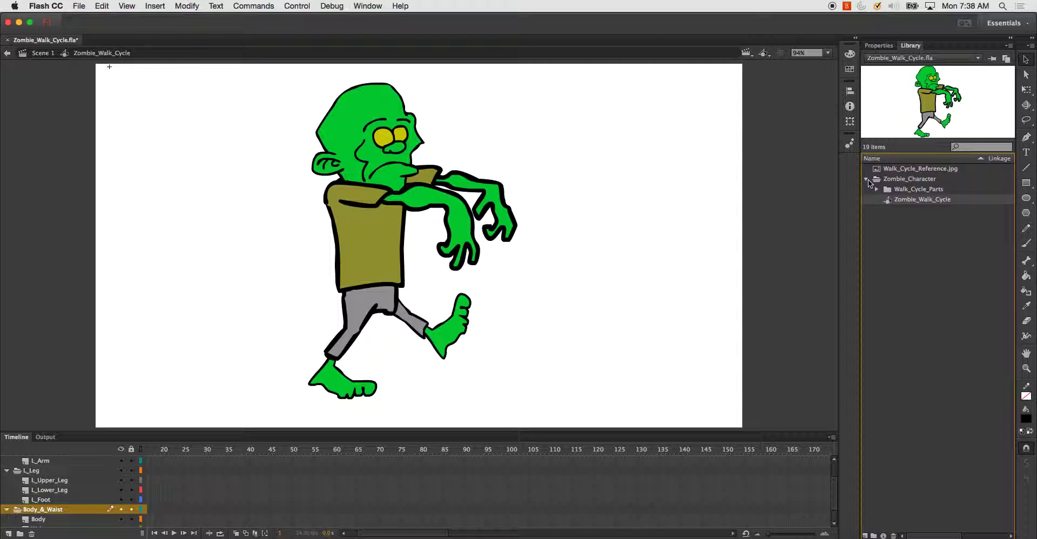
{"action": "left_click", "coordinate": [867, 180]}
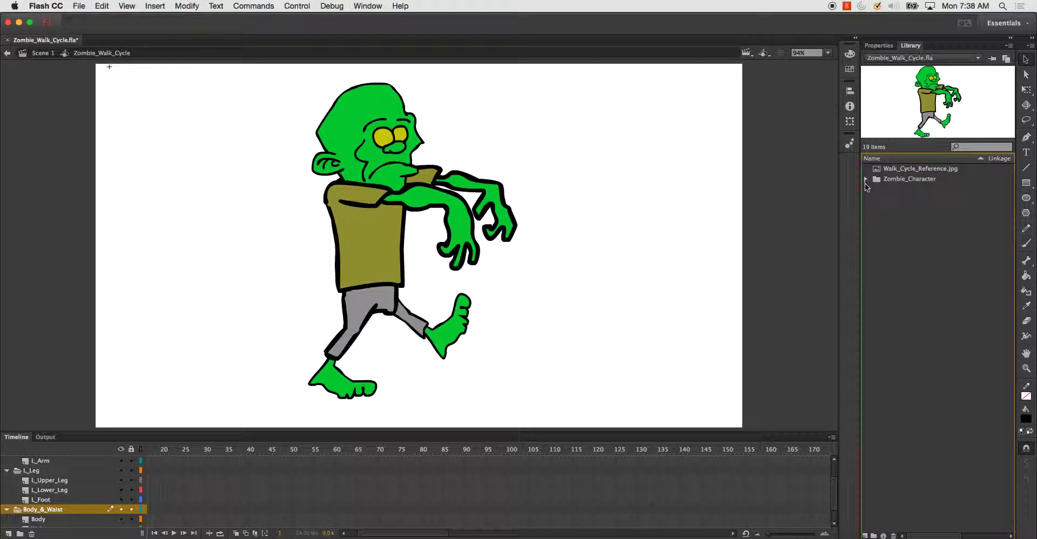
{"action": "left_click", "coordinate": [912, 170]}
Insert frames at frame 25 across all layers of the walk cycle symbol
{"action": "scroll", "coordinate": [132, 497], "scroll_direction": "down", "scroll_amount": 2}
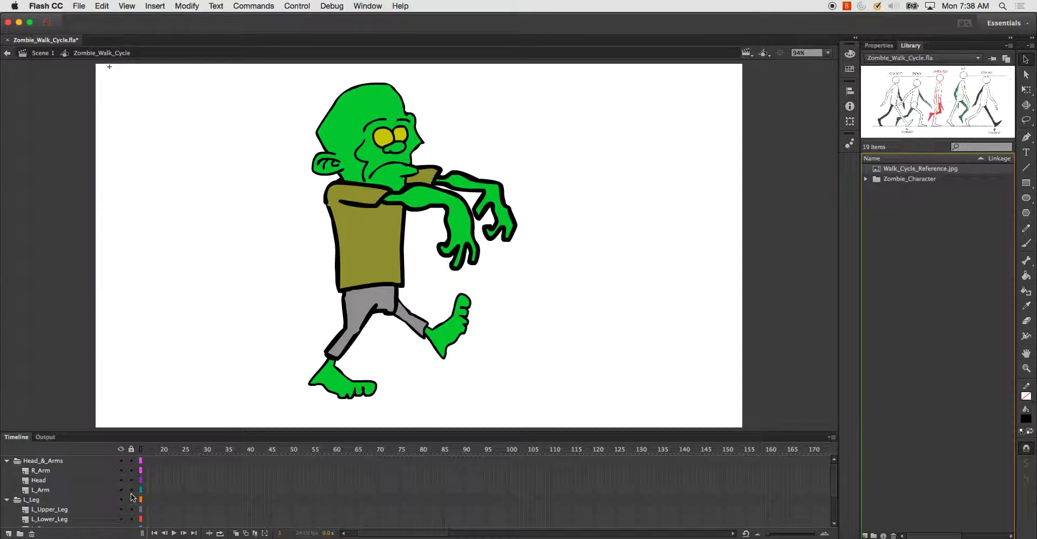
{"action": "scroll", "coordinate": [183, 490], "scroll_direction": "up", "scroll_amount": 5}
{"action": "scroll", "coordinate": [183, 463], "scroll_direction": "down", "scroll_amount": 5}
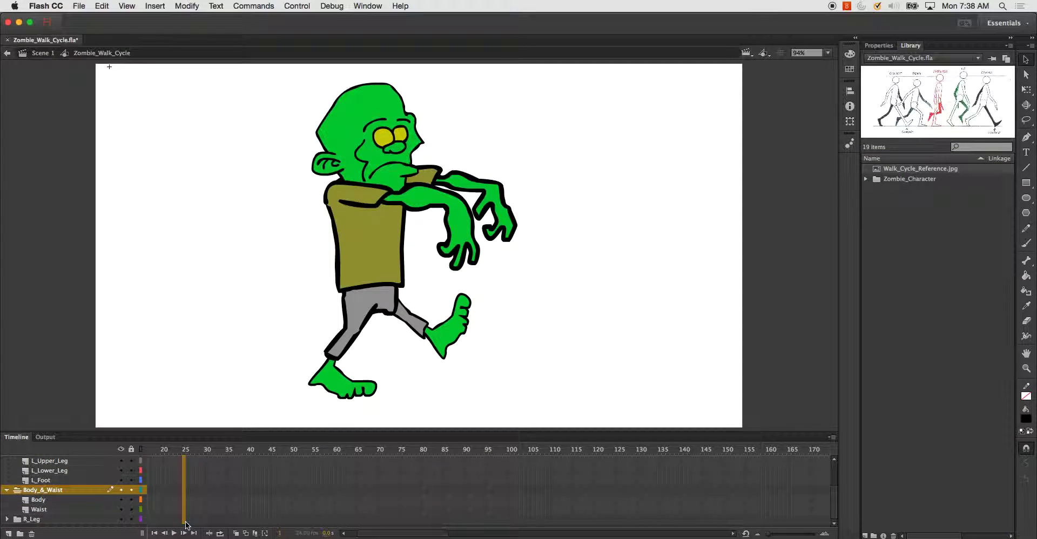
{"action": "left_click", "coordinate": [184, 521], "text": "shift"}
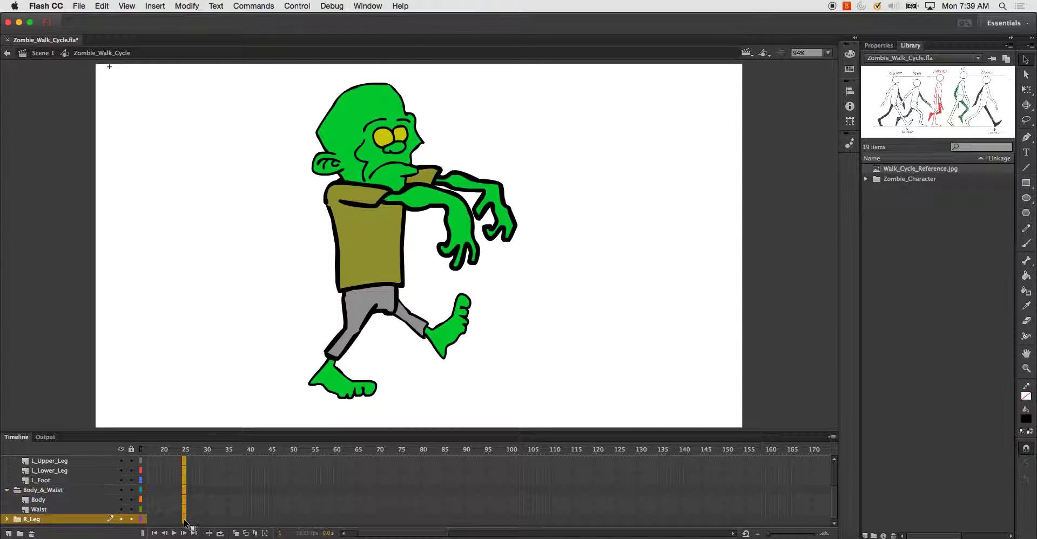
{"action": "right_click", "coordinate": [185, 516]}
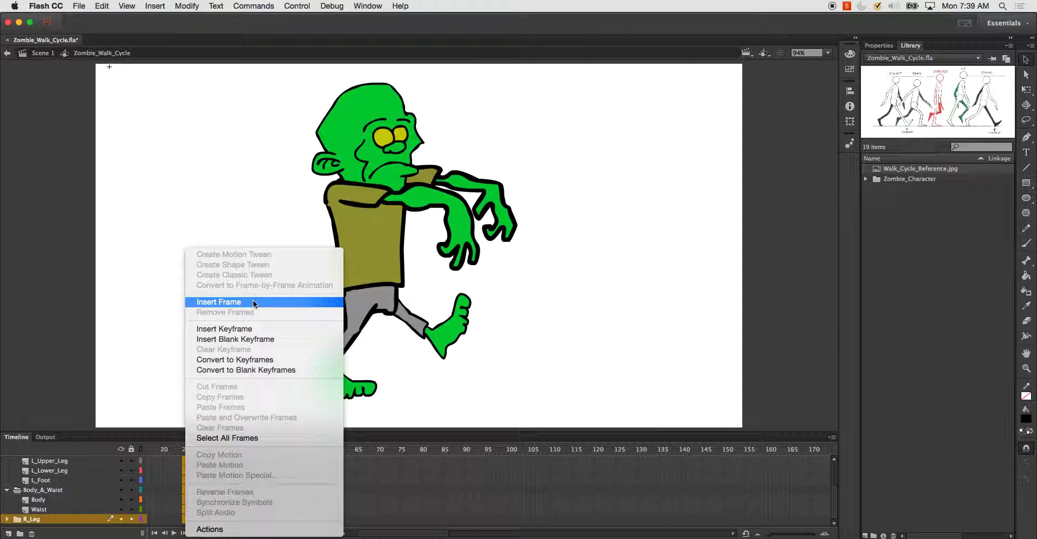
{"action": "left_click", "coordinate": [211, 304]}
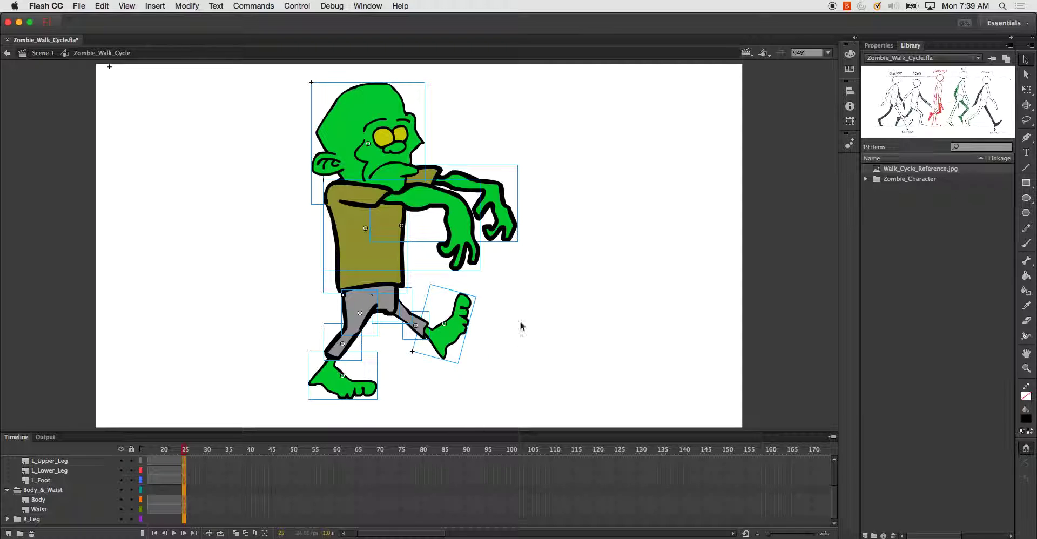
With the Free Transform tool, move the left upper leg's transformation point up to the hip
{"action": "left_click", "coordinate": [1027, 90]}
{"action": "left_click", "coordinate": [559, 288]}
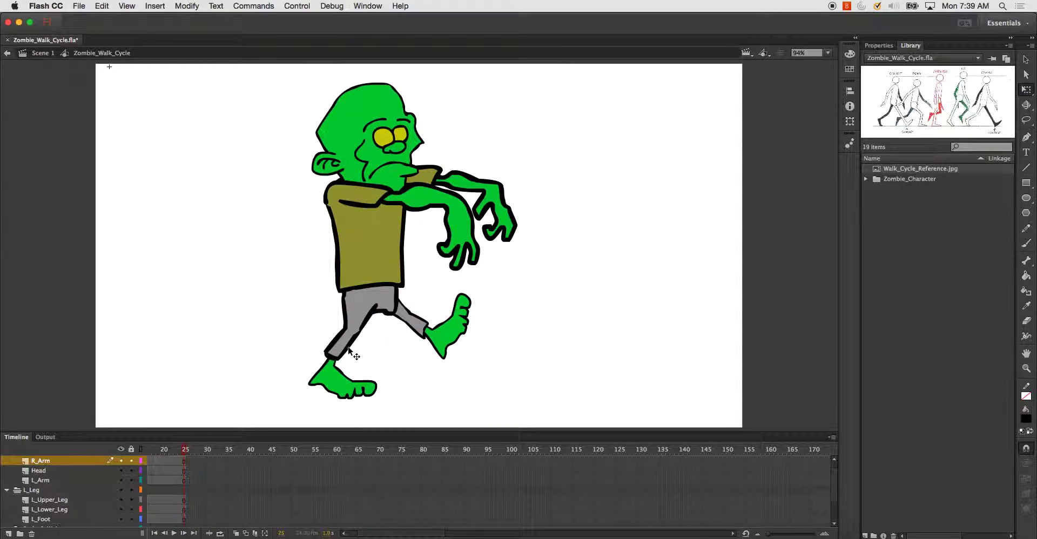
{"action": "key", "text": "super+equal"}
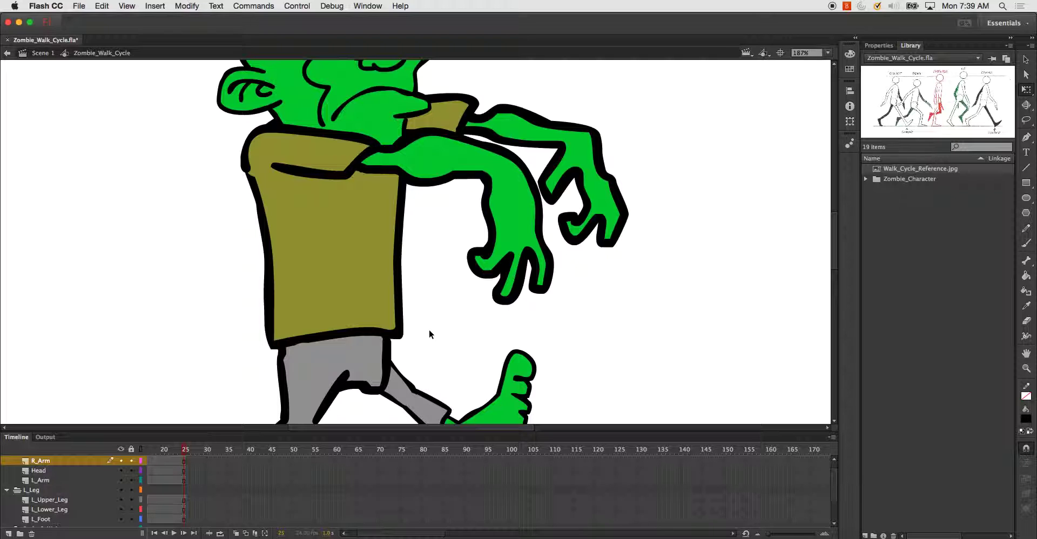
{"action": "scroll", "coordinate": [273, 316], "scroll_direction": "down", "scroll_amount": 2}
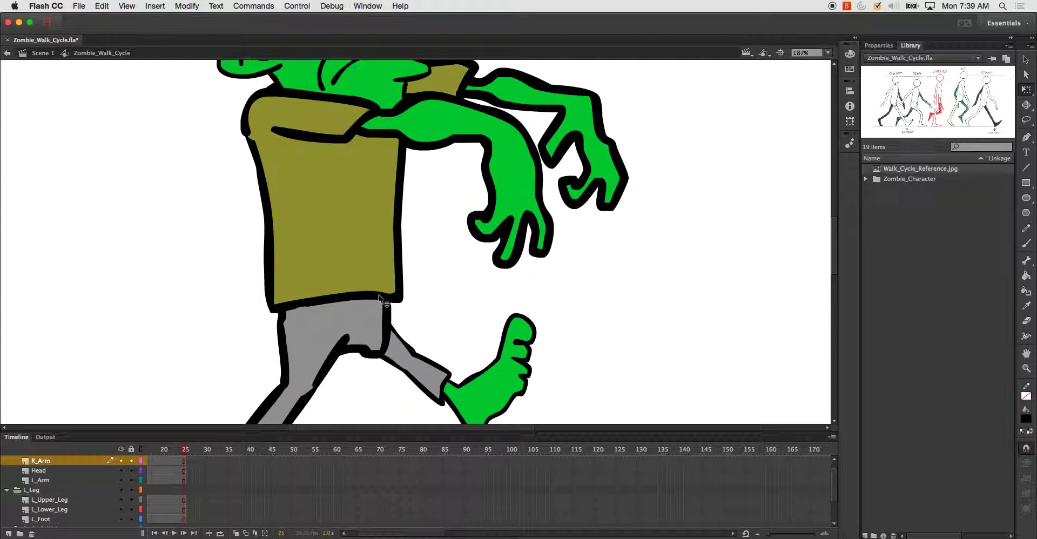
{"action": "scroll", "coordinate": [379, 297], "scroll_direction": "down", "scroll_amount": 8}
{"action": "left_click", "coordinate": [308, 232]}
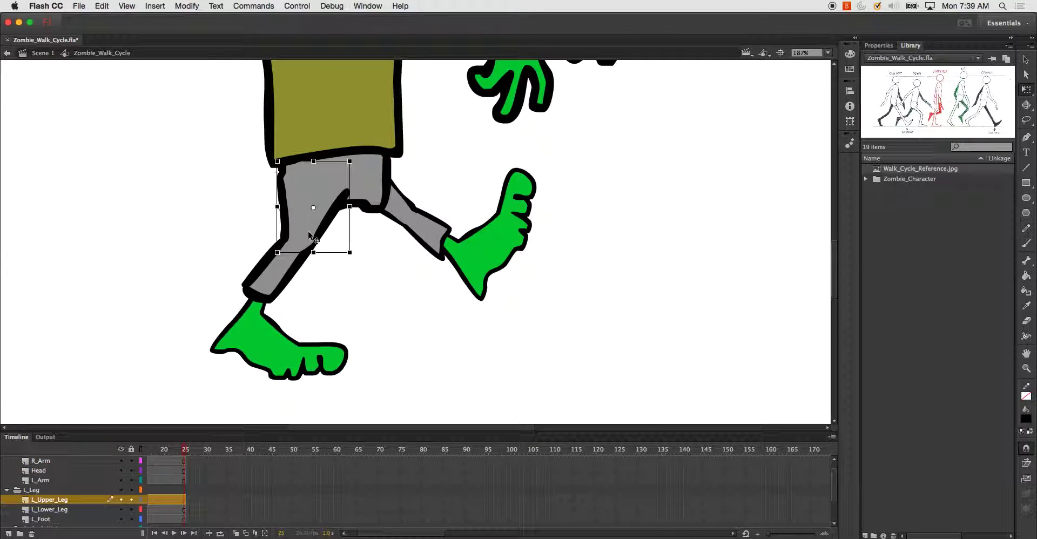
{"action": "left_click_drag", "start_coordinate": [312, 209], "coordinate": [314, 183]}
Move the left lower leg's transformation point to the knee, then test its rotation and undo the test
{"action": "left_click", "coordinate": [276, 277]}
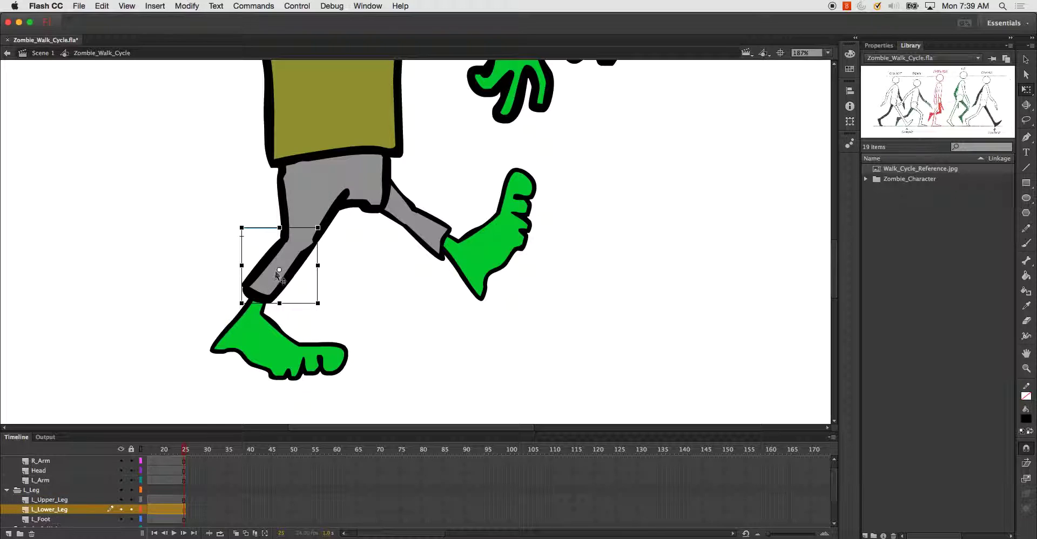
{"action": "left_click_drag", "start_coordinate": [279, 266], "coordinate": [301, 240]}
{"action": "left_click_drag", "start_coordinate": [325, 307], "coordinate": [259, 301]}
{"action": "key", "text": "super+z"}
Place the left foot's transformation point at the ankle, then test its rotation and undo the test
{"action": "left_click", "coordinate": [265, 371]}
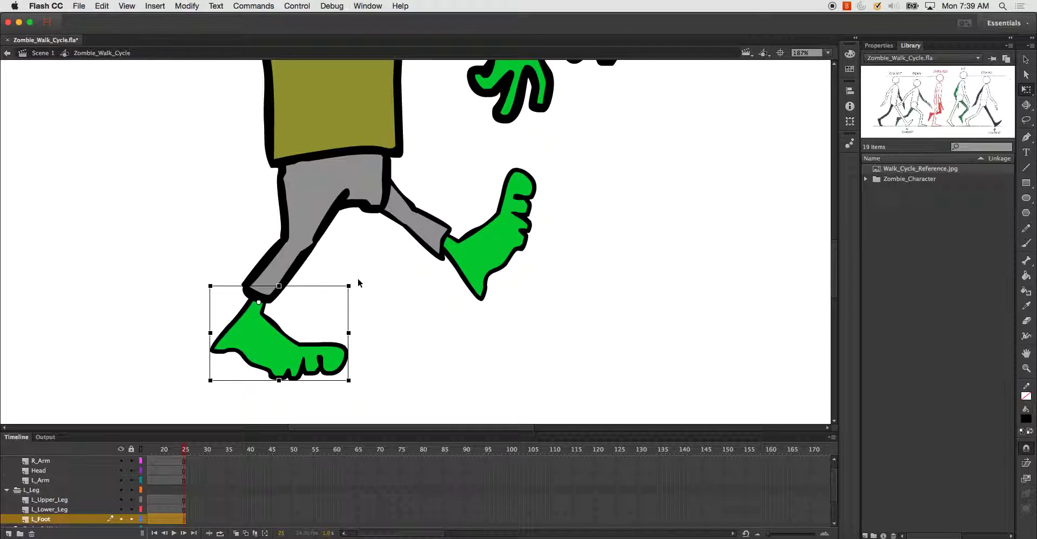
{"action": "left_click_drag", "start_coordinate": [360, 284], "coordinate": [355, 269]}
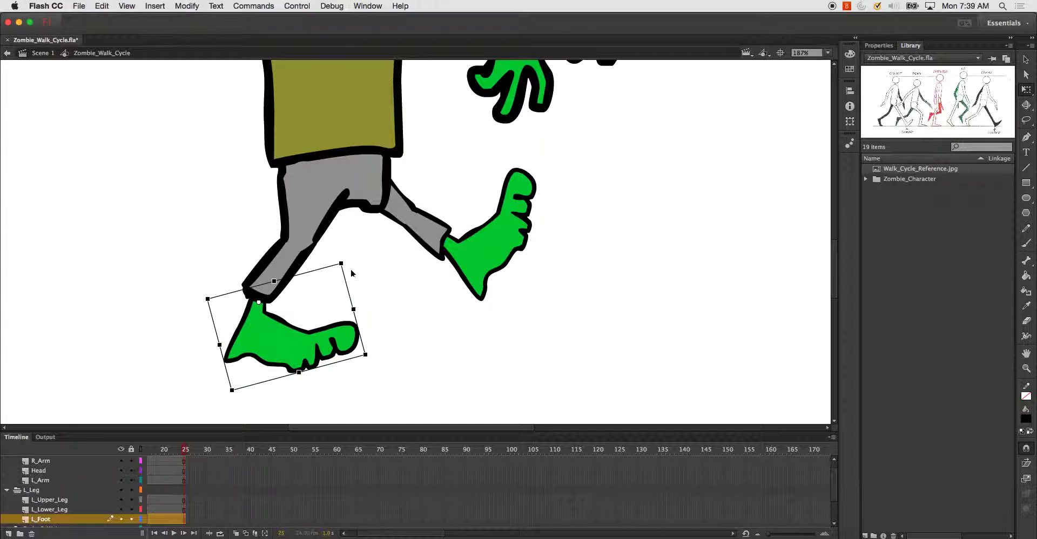
{"action": "key", "text": "ctrl+z"}
Move the right foot's transformation point to the ankle and the right lower leg's transformation point to the knee
{"action": "left_click", "coordinate": [477, 271]}
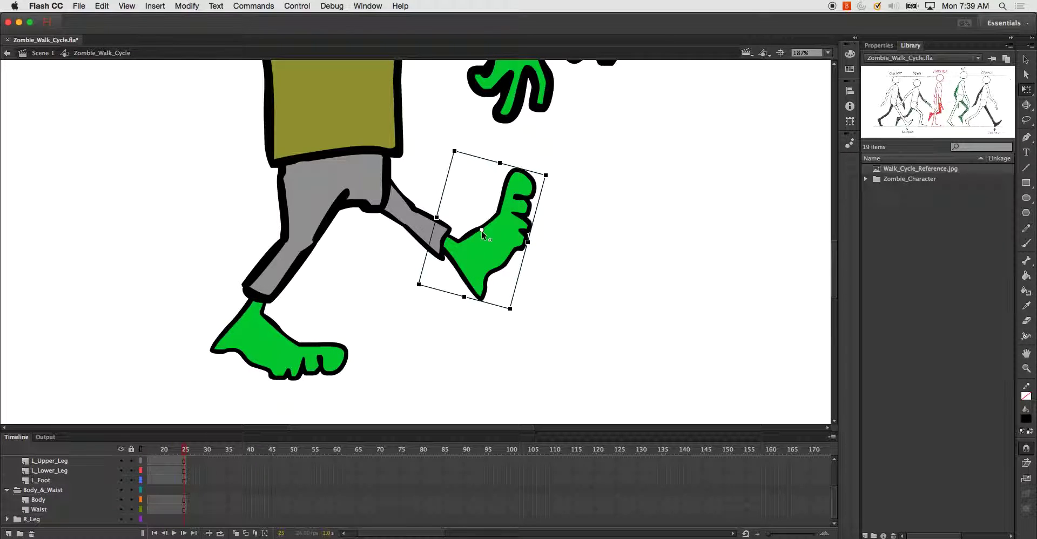
{"action": "left_click", "coordinate": [425, 234]}
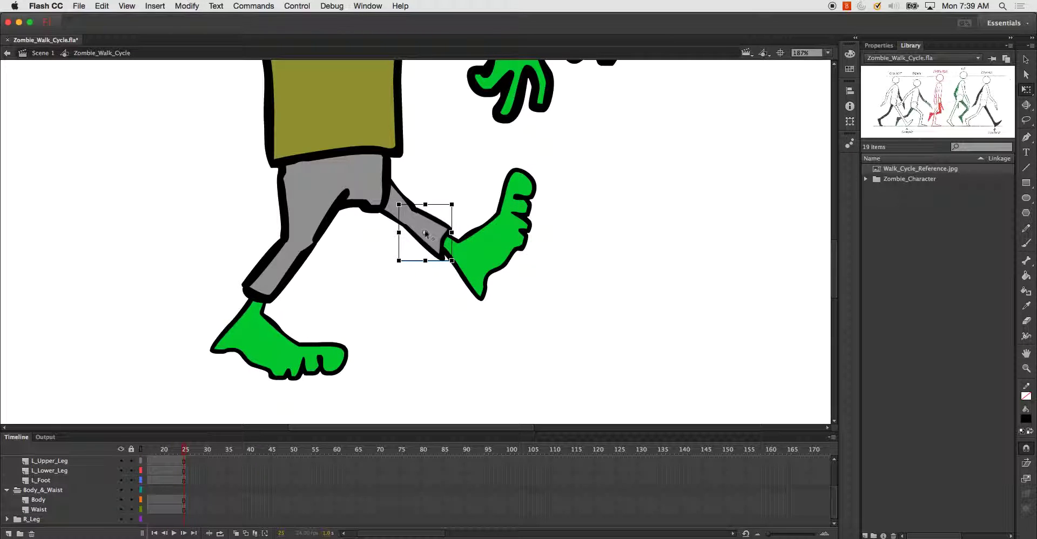
Move the right upper leg's transformation point to the hip, then test its rotation and undo the test
{"action": "left_click", "coordinate": [387, 195]}
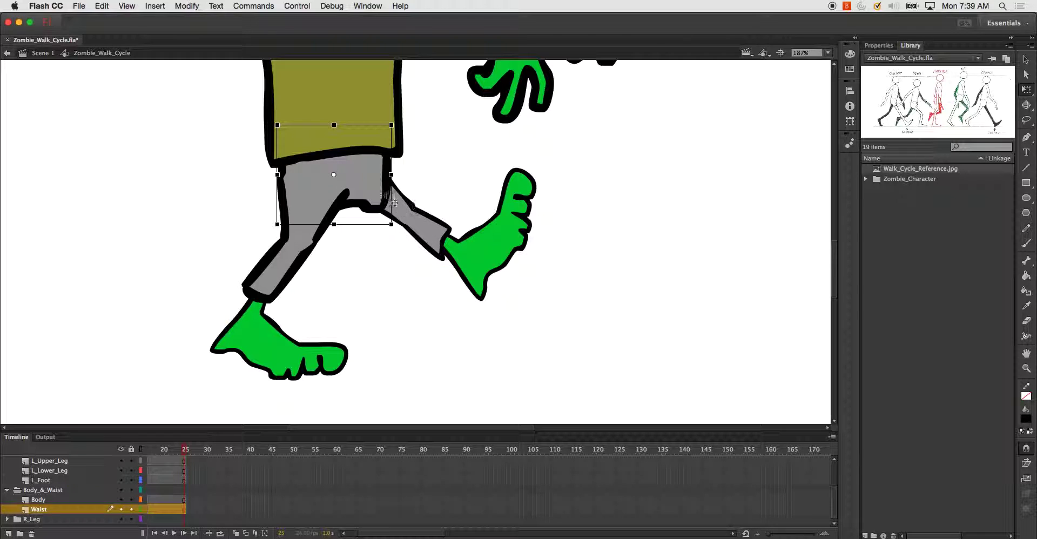
{"action": "left_click", "coordinate": [441, 168]}
{"action": "left_click", "coordinate": [408, 201]}
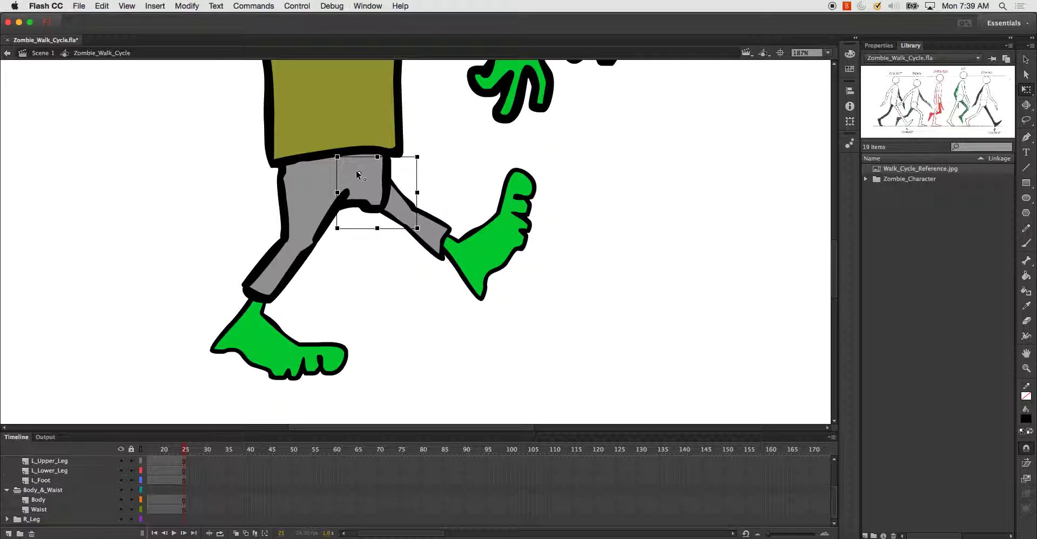
{"action": "mouse_move", "coordinate": [426, 154]}
{"action": "left_mouse_down"}
{"action": "mouse_move", "coordinate": [431, 170]}
{"action": "mouse_move", "coordinate": [434, 142]}
{"action": "left_mouse_up"}
{"action": "key", "text": "super+z"}
{"action": "left_click", "coordinate": [311, 178]}
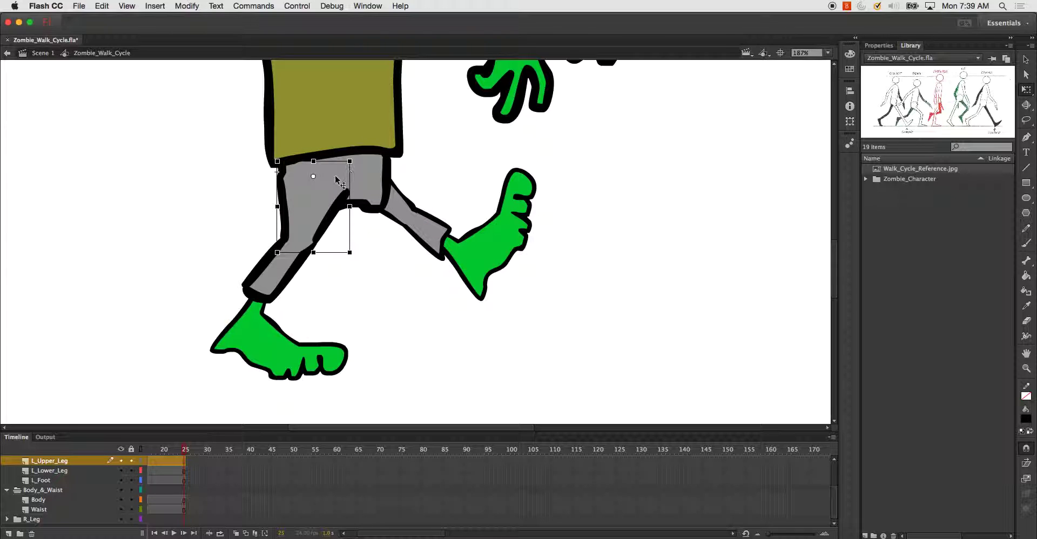
{"action": "left_click", "coordinate": [361, 173]}
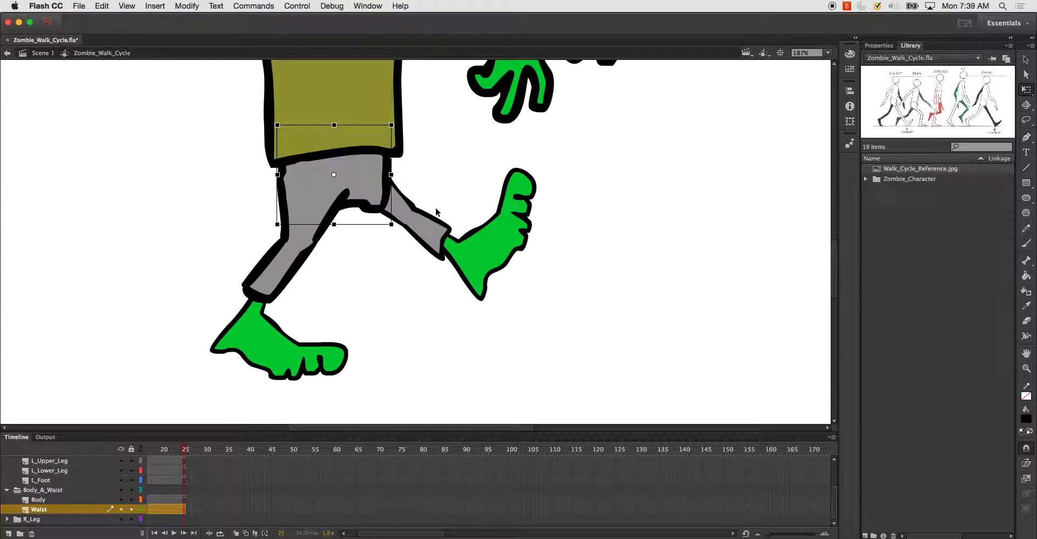
Move the body's transformation point down to the waist, then test its rotation and undo the test
{"action": "scroll", "coordinate": [471, 374], "scroll_direction": "up", "scroll_amount": 5}
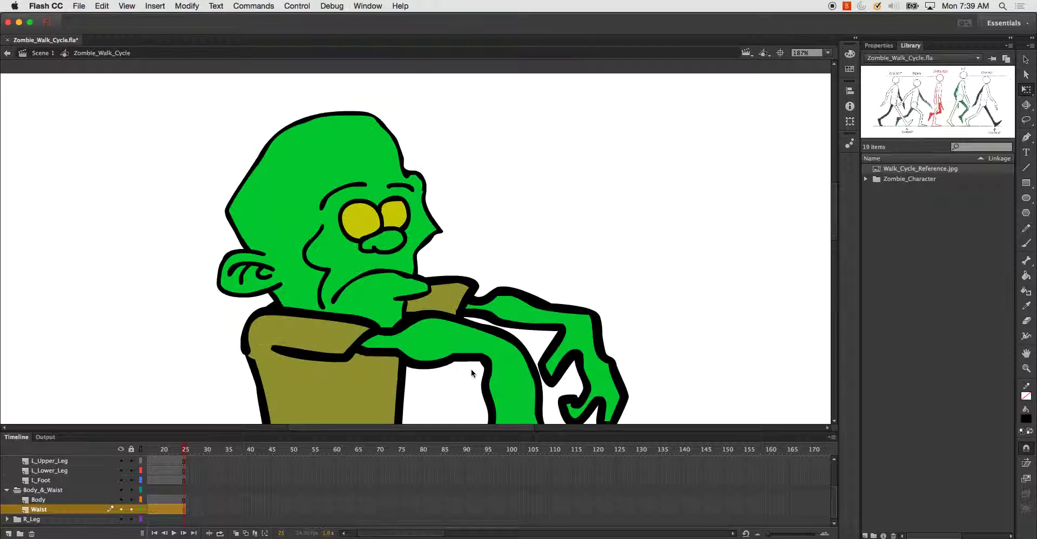
{"action": "scroll", "coordinate": [472, 373], "scroll_direction": "down", "scroll_amount": 8}
{"action": "scroll", "coordinate": [472, 373], "scroll_direction": "up", "scroll_amount": 3}
{"action": "scroll", "coordinate": [471, 373], "scroll_direction": "up", "scroll_amount": 3}
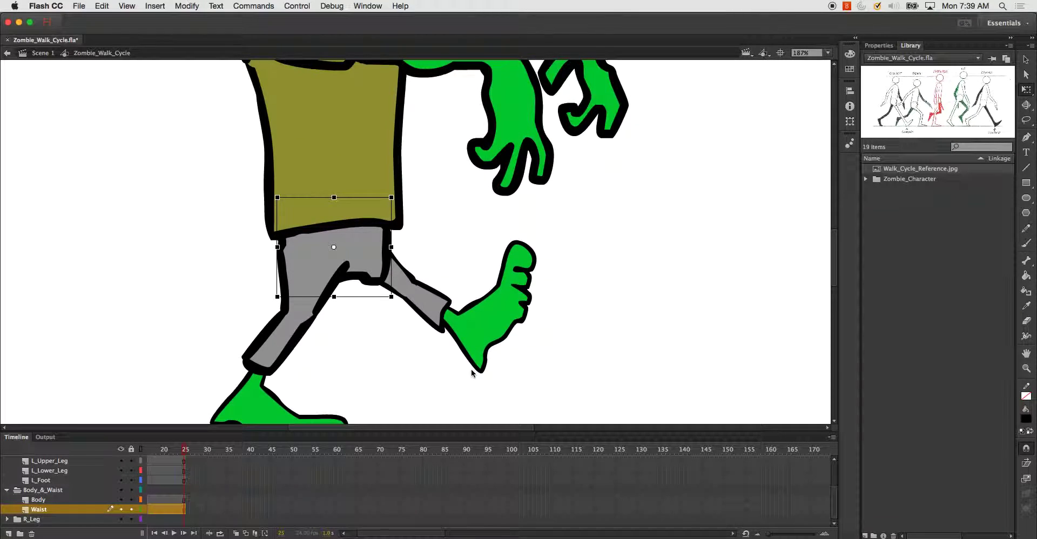
{"action": "scroll", "coordinate": [471, 373], "scroll_direction": "right", "scroll_amount": 4}
{"action": "scroll", "coordinate": [473, 371], "scroll_direction": "up", "scroll_amount": 2}
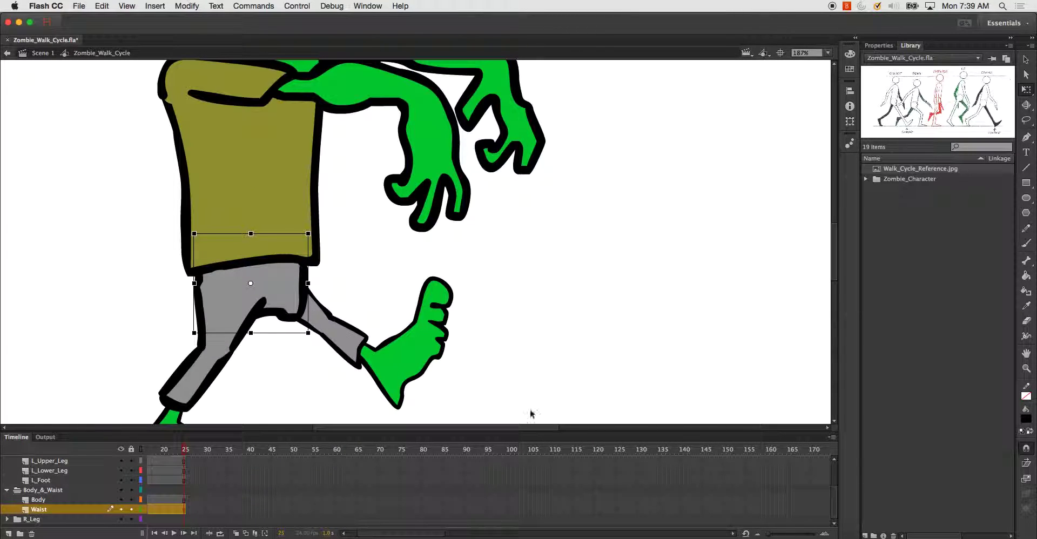
{"action": "scroll", "coordinate": [373, 386], "scroll_direction": "up", "scroll_amount": 2}
{"action": "scroll", "coordinate": [453, 332], "scroll_direction": "left", "scroll_amount": 1}
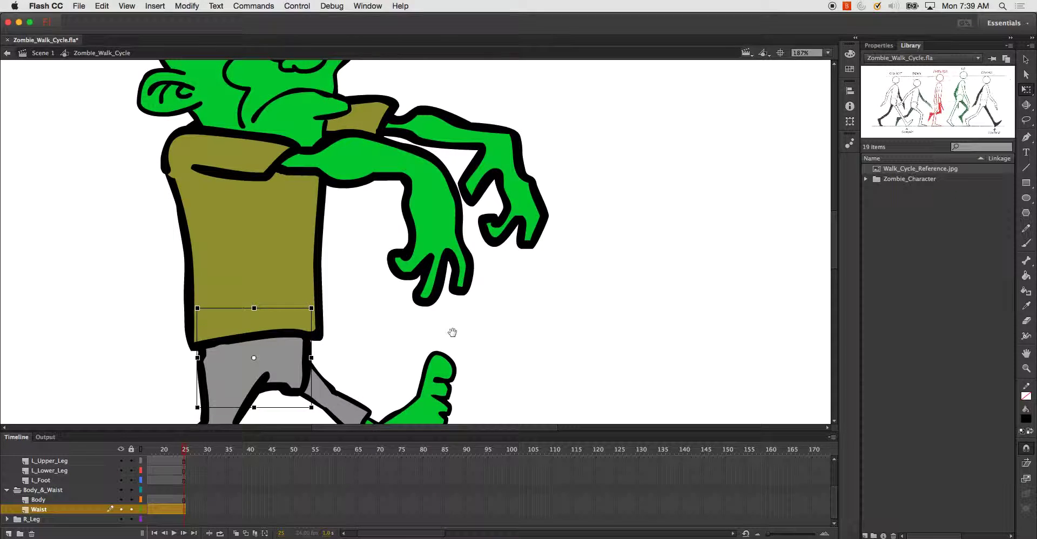
{"action": "left_click_drag", "start_coordinate": [453, 332], "coordinate": [547, 355]}
{"action": "left_click", "coordinate": [428, 297]}
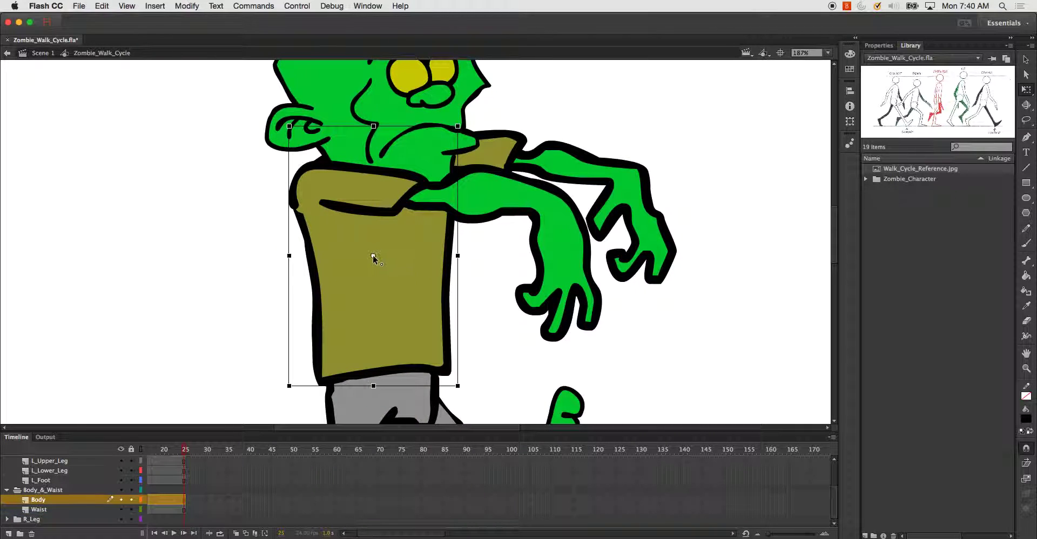
{"action": "left_click_drag", "start_coordinate": [374, 256], "coordinate": [377, 377]}
{"action": "mouse_move", "coordinate": [466, 394]}
{"action": "left_mouse_down"}
{"action": "mouse_move", "coordinate": [474, 389]}
{"action": "mouse_move", "coordinate": [452, 417]}
{"action": "mouse_move", "coordinate": [458, 382]}
{"action": "left_mouse_up"}
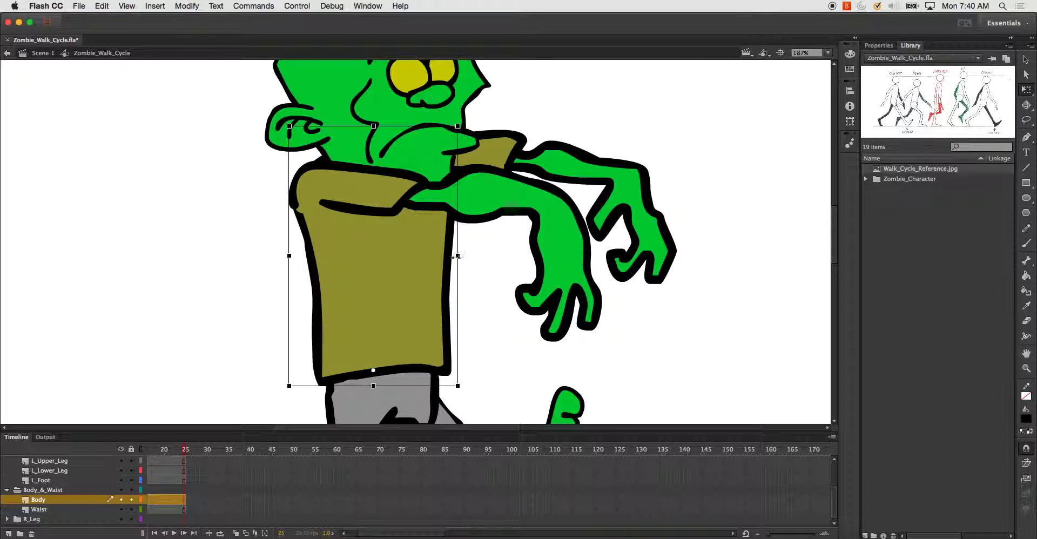
Place the right and left arms' transformation points at their shoulders
{"action": "left_click", "coordinate": [715, 211]}
{"action": "left_click", "coordinate": [383, 196]}
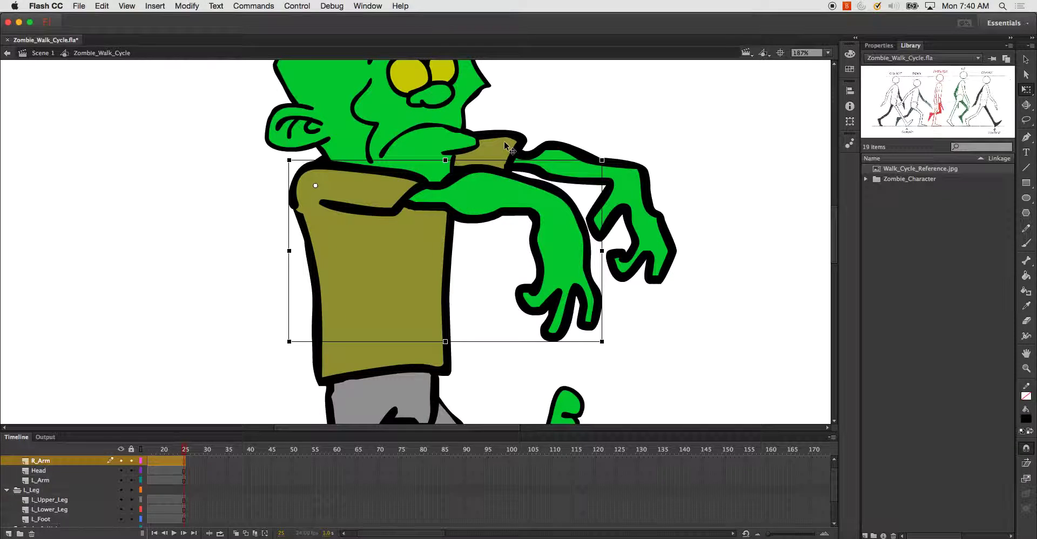
{"action": "left_click", "coordinate": [519, 150]}
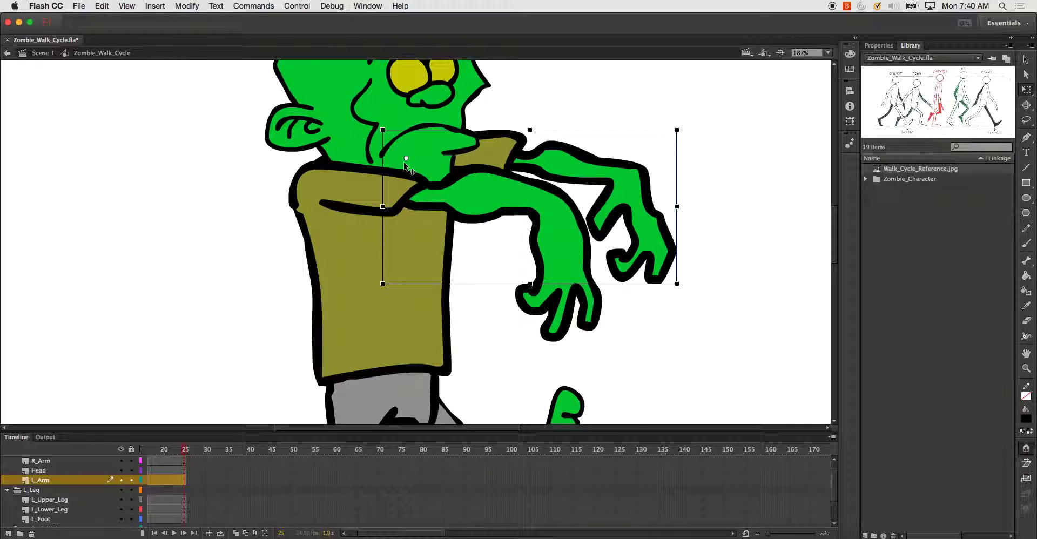
Move the head's transformation point down to the base of the neck, then test its rotation and undo the test
{"action": "left_click", "coordinate": [324, 134]}
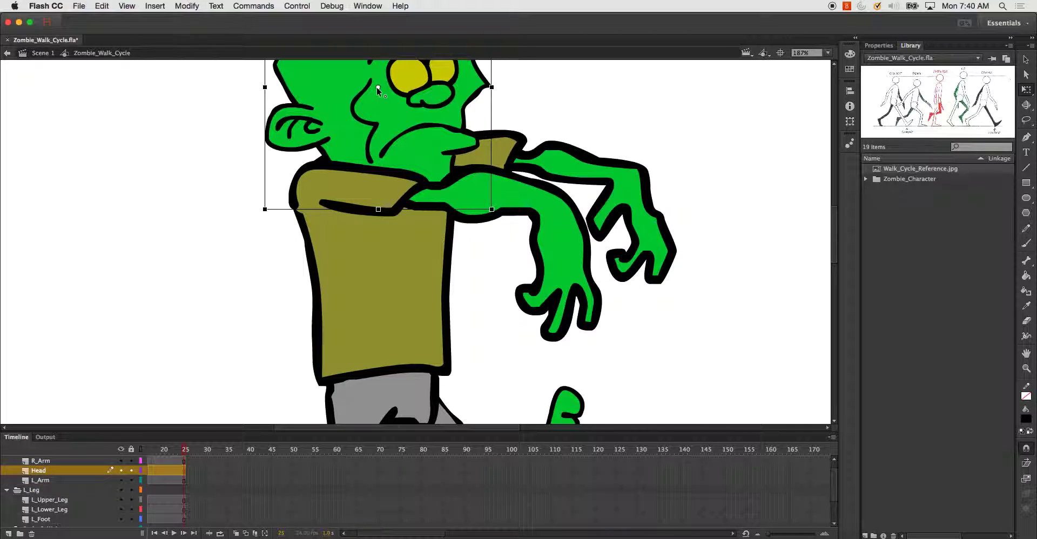
{"action": "left_click_drag", "start_coordinate": [378, 88], "coordinate": [384, 196]}
{"action": "scroll", "coordinate": [556, 162], "scroll_direction": "up", "scroll_amount": 5}
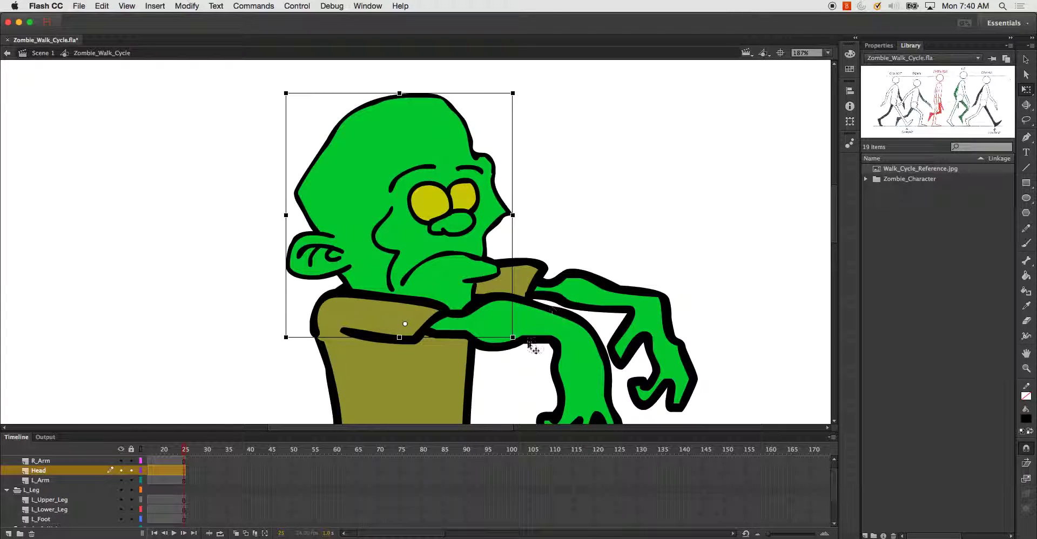
{"action": "left_click_drag", "start_coordinate": [519, 349], "coordinate": [515, 399]}
{"action": "key", "text": "super+z"}
Create motion tweens on all layers in the Head_&_Arms, L_Leg and Body_&_Waist folders
{"action": "left_click", "coordinate": [827, 52]}
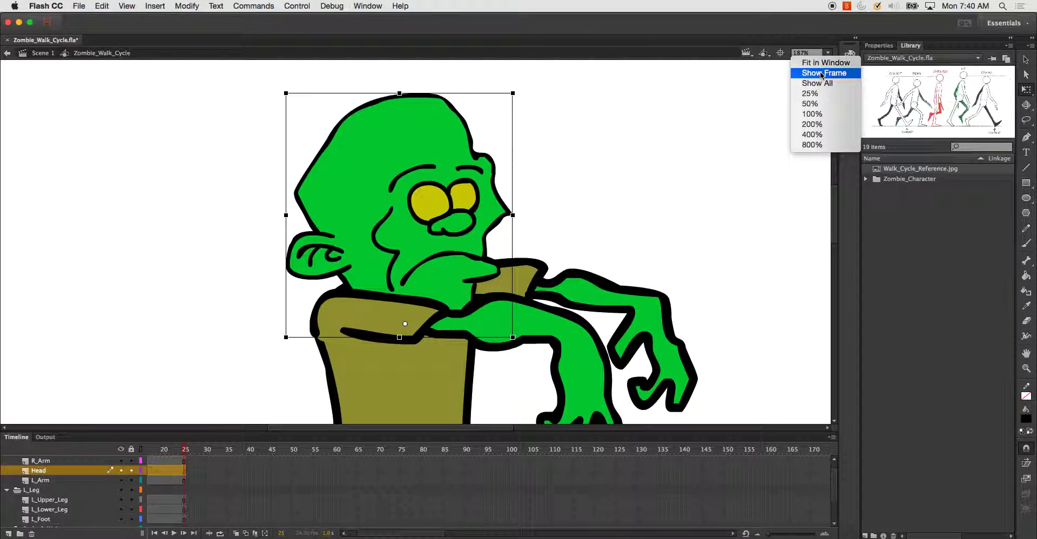
{"action": "left_click", "coordinate": [822, 63]}
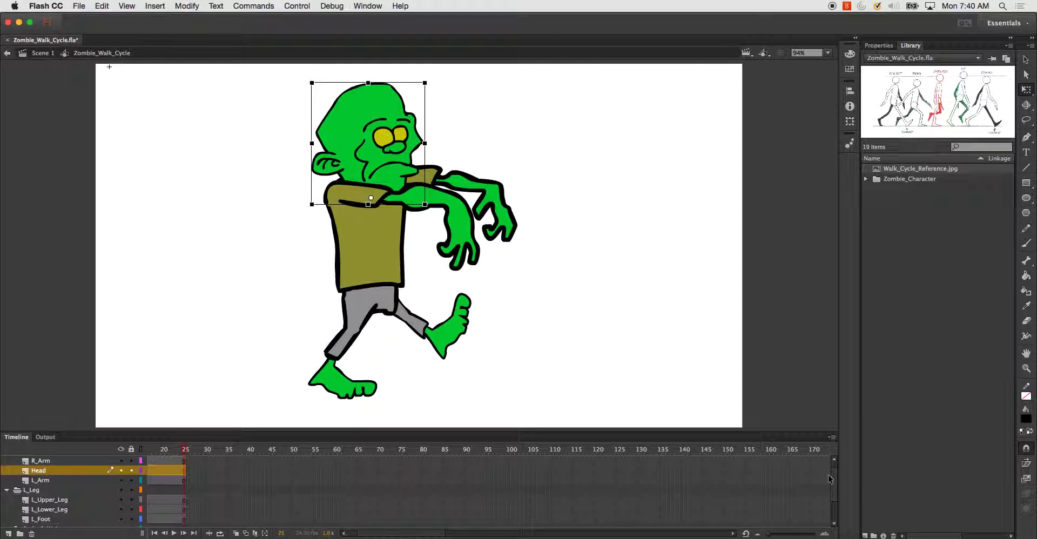
{"action": "scroll", "coordinate": [830, 479], "scroll_direction": "up", "scroll_amount": 1}
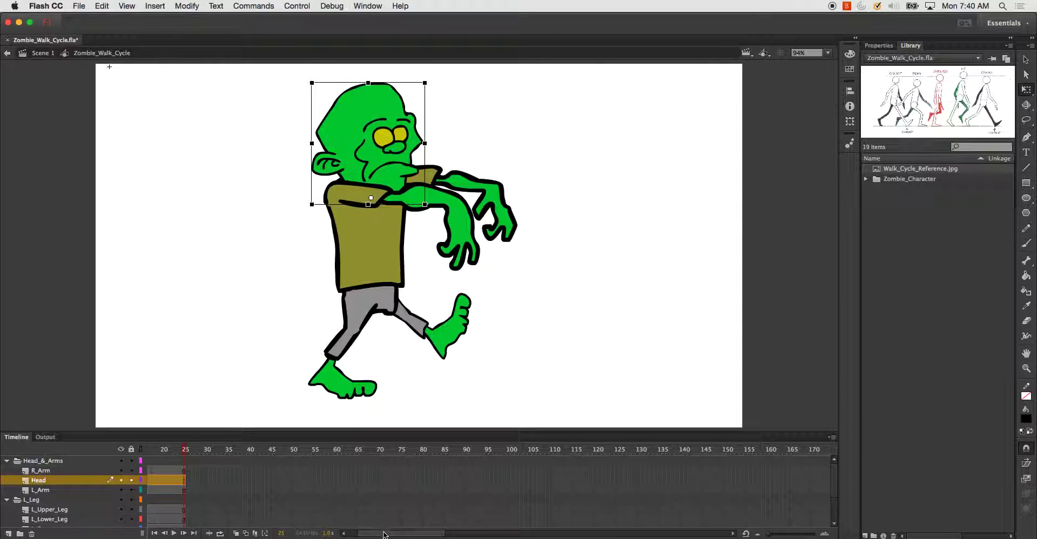
{"action": "left_click_drag", "start_coordinate": [383, 534], "coordinate": [374, 534]}
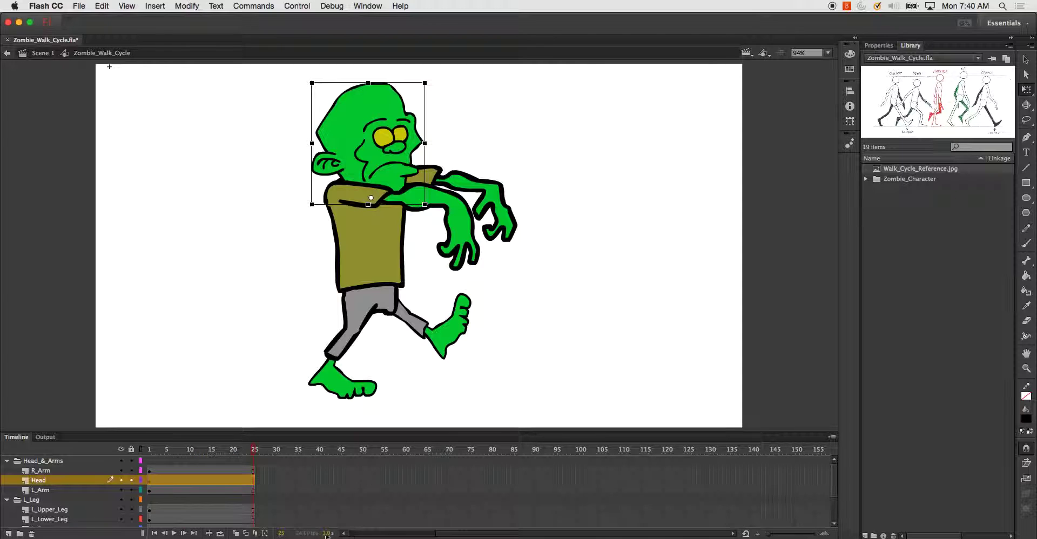
{"action": "left_click", "coordinate": [227, 470]}
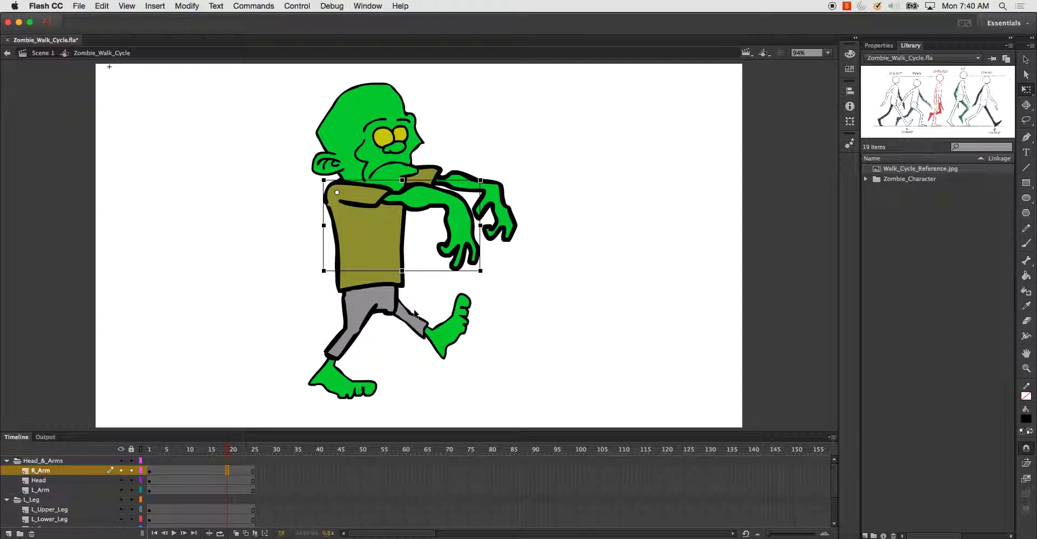
{"action": "left_click", "coordinate": [466, 322]}
{"action": "left_click", "coordinate": [300, 346]}
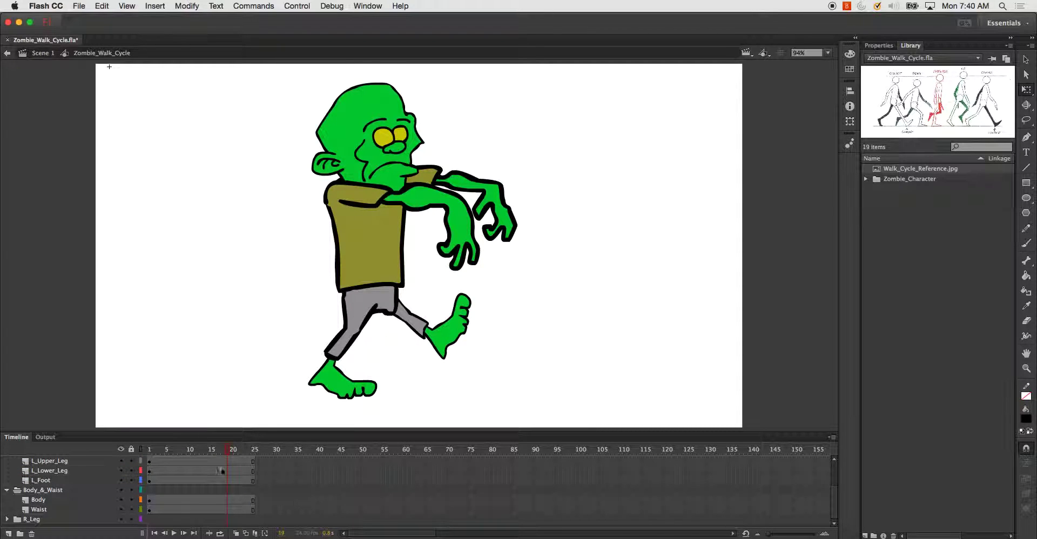
{"action": "left_click", "coordinate": [218, 509]}
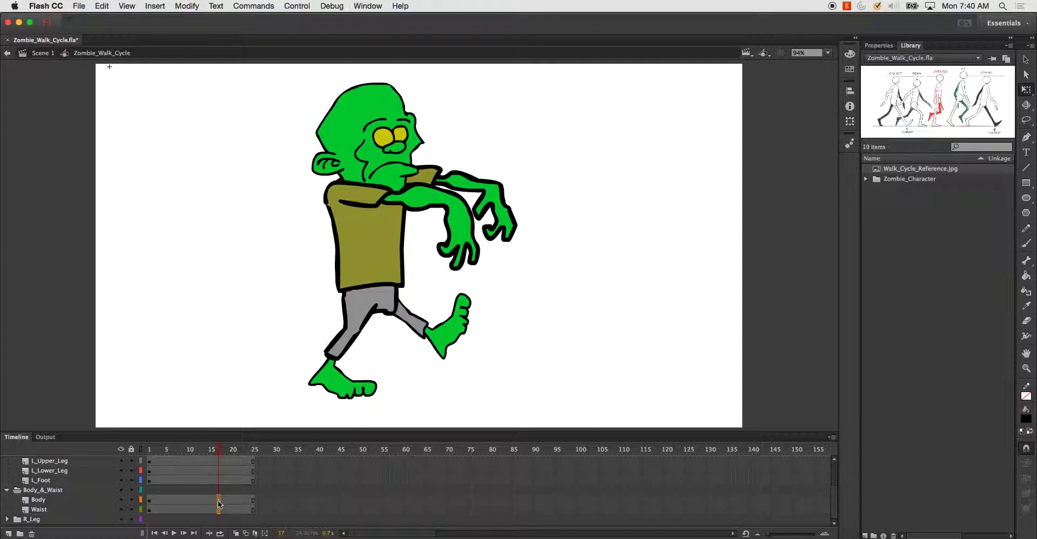
{"action": "left_click_drag", "start_coordinate": [228, 510], "coordinate": [229, 439]}
{"action": "right_click", "coordinate": [227, 473]}
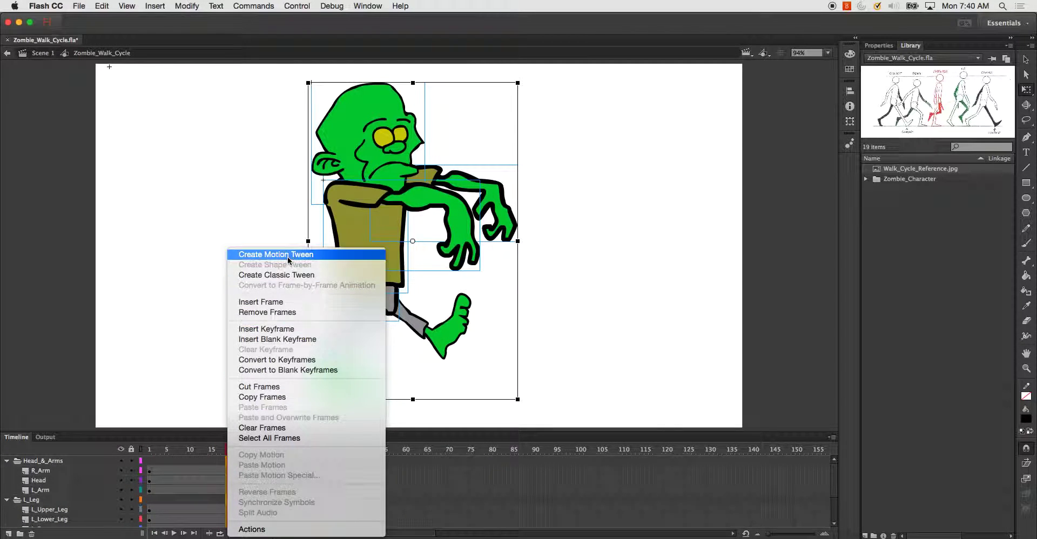
{"action": "left_click", "coordinate": [269, 303]}
{"action": "scroll", "coordinate": [204, 471], "scroll_direction": "down", "scroll_amount": 3}
{"action": "scroll", "coordinate": [204, 471], "scroll_direction": "right", "scroll_amount": 5}
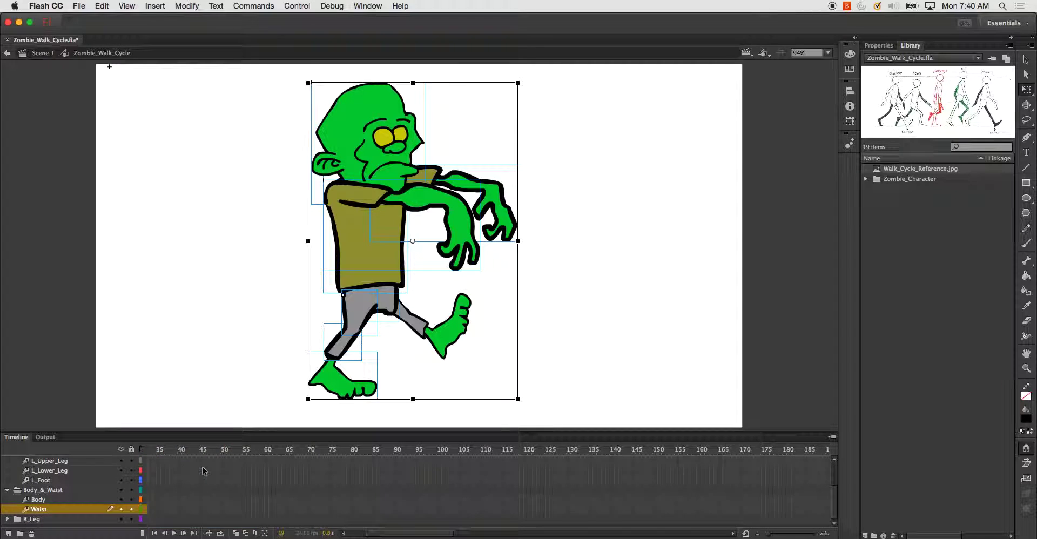
{"action": "scroll", "coordinate": [227, 491], "scroll_direction": "left", "scroll_amount": 5}
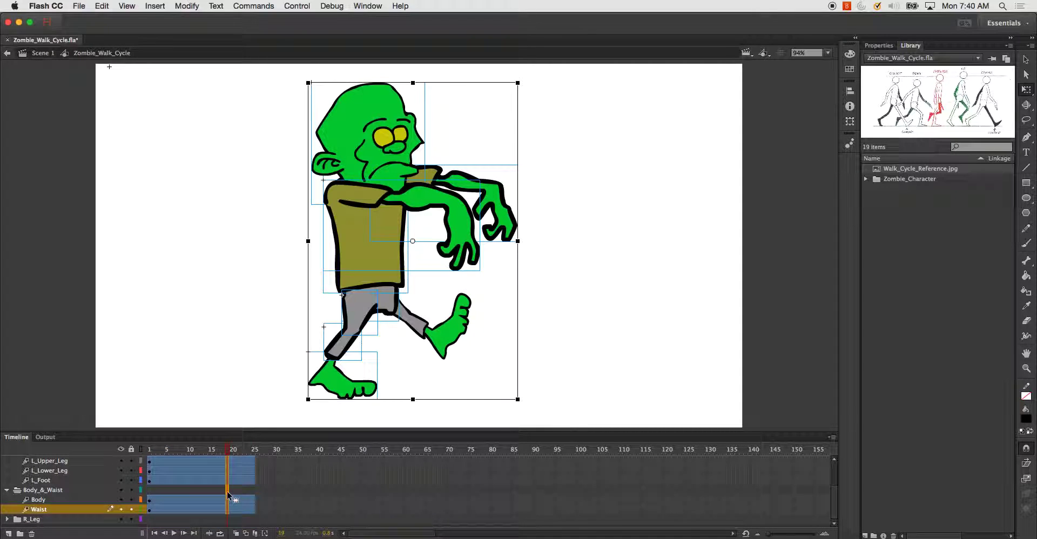
{"action": "scroll", "coordinate": [227, 491], "scroll_direction": "up", "scroll_amount": 1}
{"action": "left_click", "coordinate": [582, 335]}
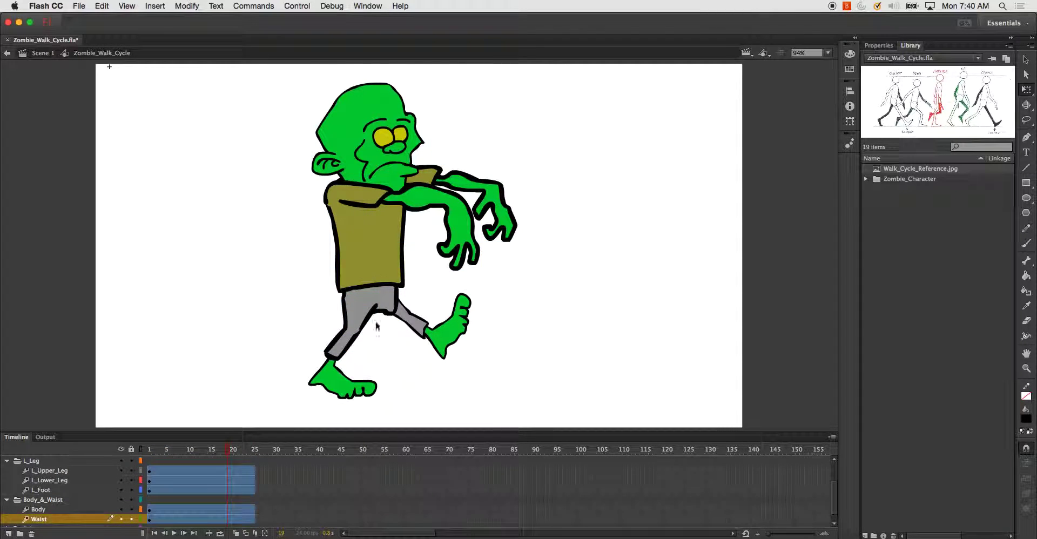
Add a new layer and move it to the bottom of the layer stack, below the R_Leg folder
{"action": "double_click", "coordinate": [877, 171]}
{"action": "left_click", "coordinate": [681, 405]}
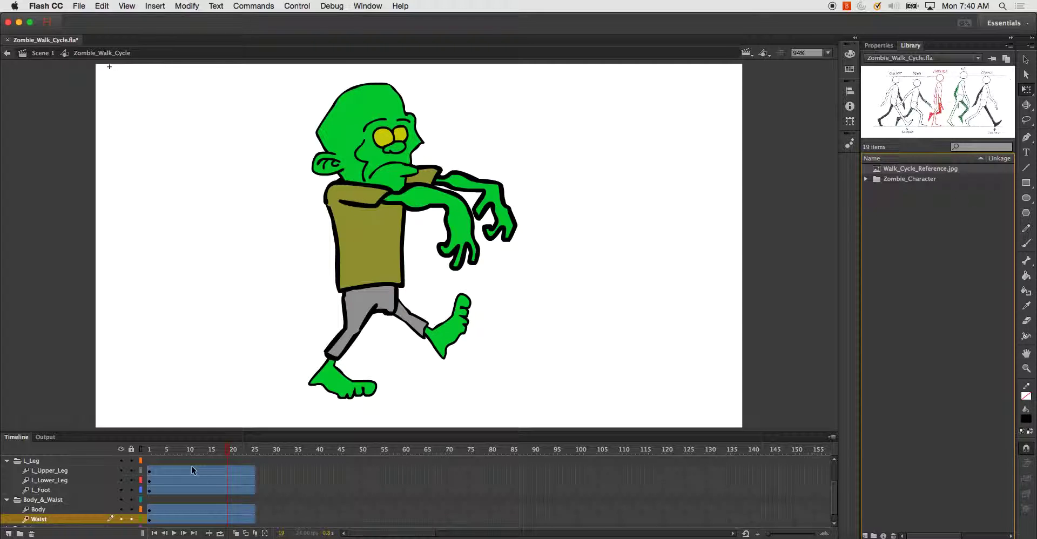
{"action": "left_click", "coordinate": [9, 534]}
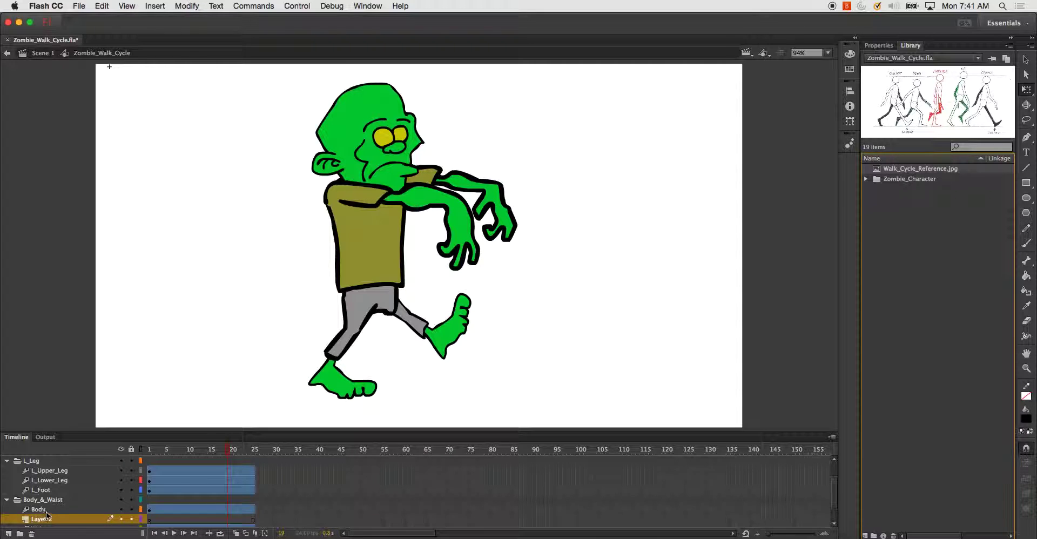
{"action": "scroll", "coordinate": [48, 513], "scroll_direction": "down", "scroll_amount": 2}
{"action": "left_click_drag", "start_coordinate": [49, 503], "coordinate": [8, 524]}
Expand the R_Leg folder and create motion tweens on the R_Upper_Leg, R_Lower_Leg and R_Foot layers
{"action": "left_click", "coordinate": [7, 510]}
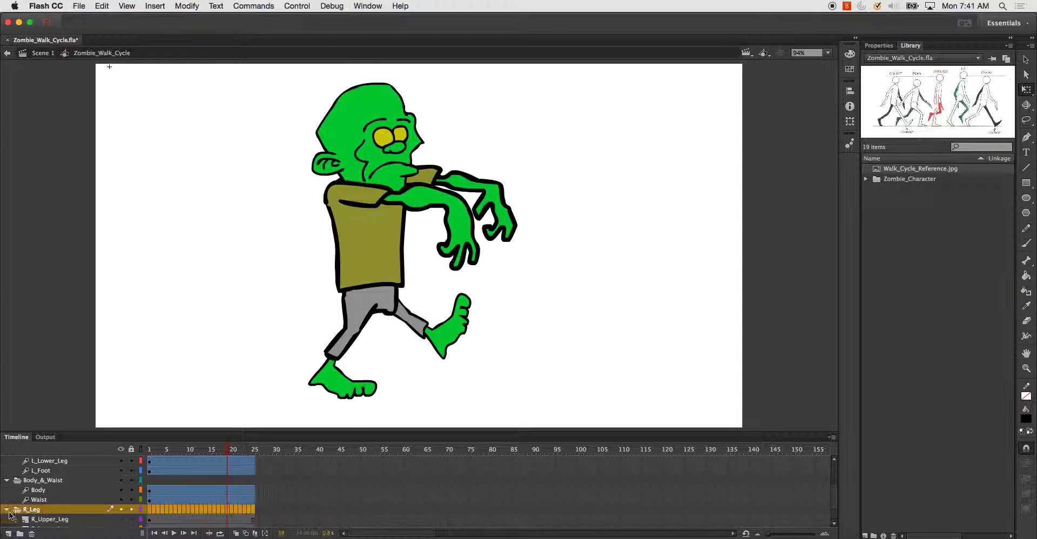
{"action": "scroll", "coordinate": [50, 505], "scroll_direction": "up", "scroll_amount": 2}
{"action": "scroll", "coordinate": [51, 505], "scroll_direction": "down", "scroll_amount": 3}
{"action": "left_click", "coordinate": [222, 490]}
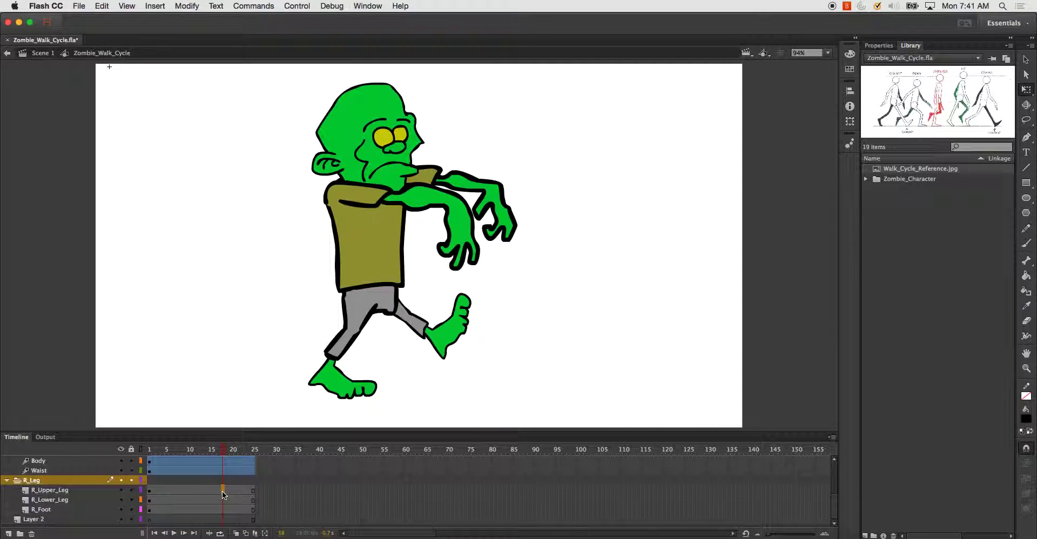
{"action": "right_click", "coordinate": [222, 508]}
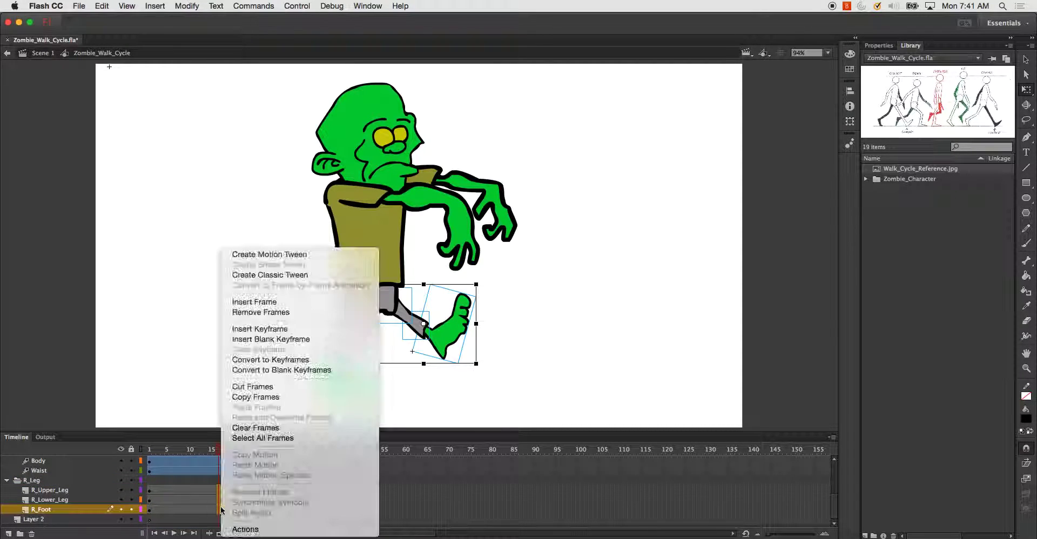
{"action": "left_click", "coordinate": [289, 257]}
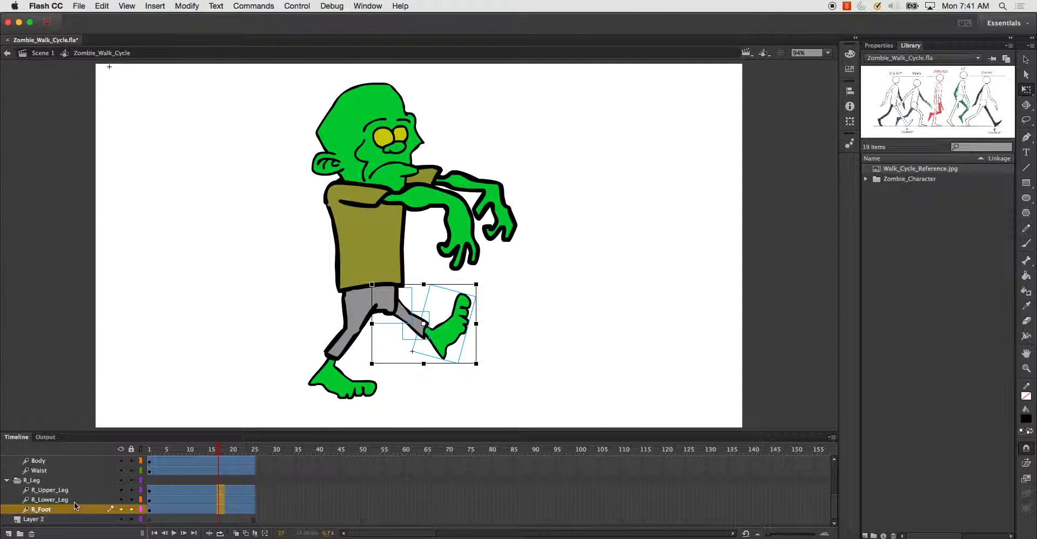
Place Walk_Cycle_Reference.jpg from the library on the new bottom layer, to the right of the zombie
{"action": "left_click", "coordinate": [52, 520]}
{"action": "left_click_drag", "start_coordinate": [900, 172], "coordinate": [899, 173]}
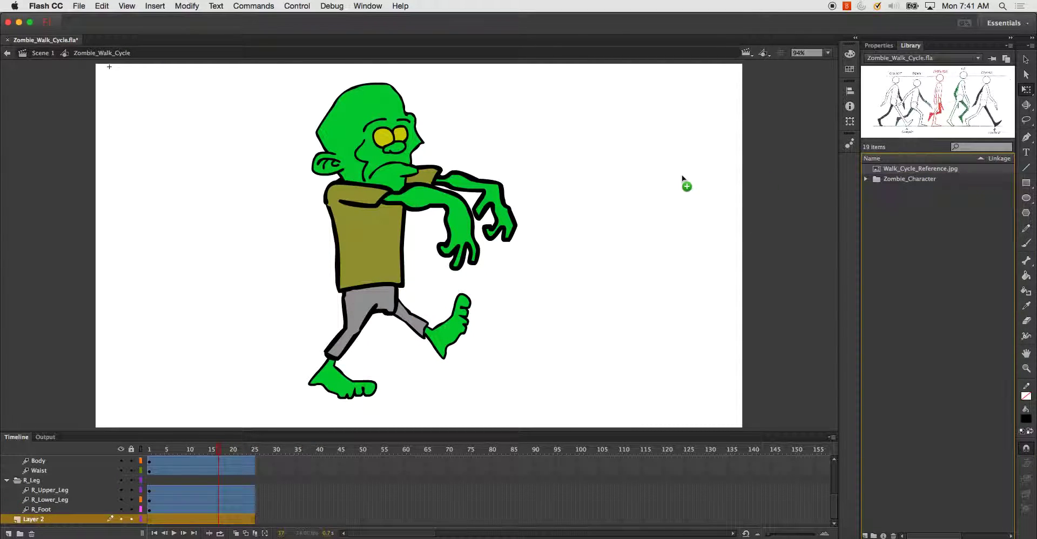
{"action": "left_click_drag", "start_coordinate": [682, 178], "coordinate": [712, 240]}
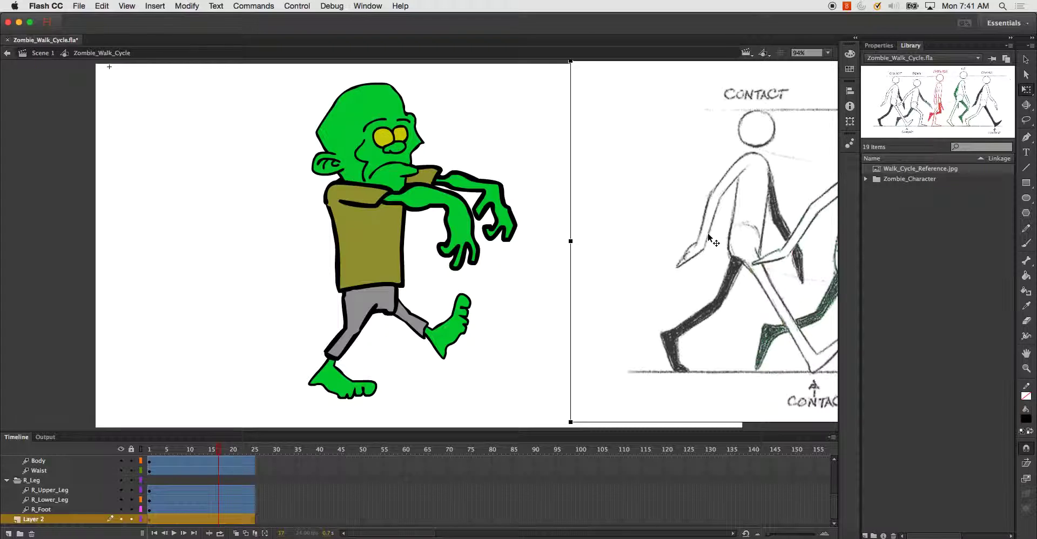
Move the walk cycle reference image slightly closer to the zombie and nudge it down to line up with the stage's top edge
{"action": "key", "text": "super+minus"}
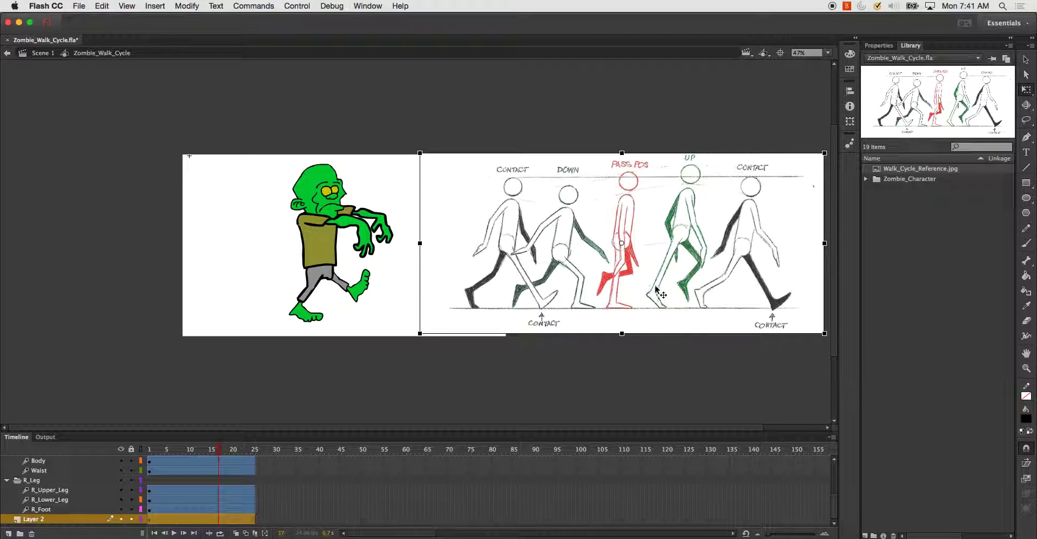
{"action": "mouse_move", "coordinate": [660, 293]}
{"action": "left_mouse_down"}
{"action": "mouse_move", "coordinate": [675, 294]}
{"action": "mouse_move", "coordinate": [597, 382]}
{"action": "mouse_move", "coordinate": [666, 292]}
{"action": "mouse_move", "coordinate": [655, 298]}
{"action": "left_mouse_up"}
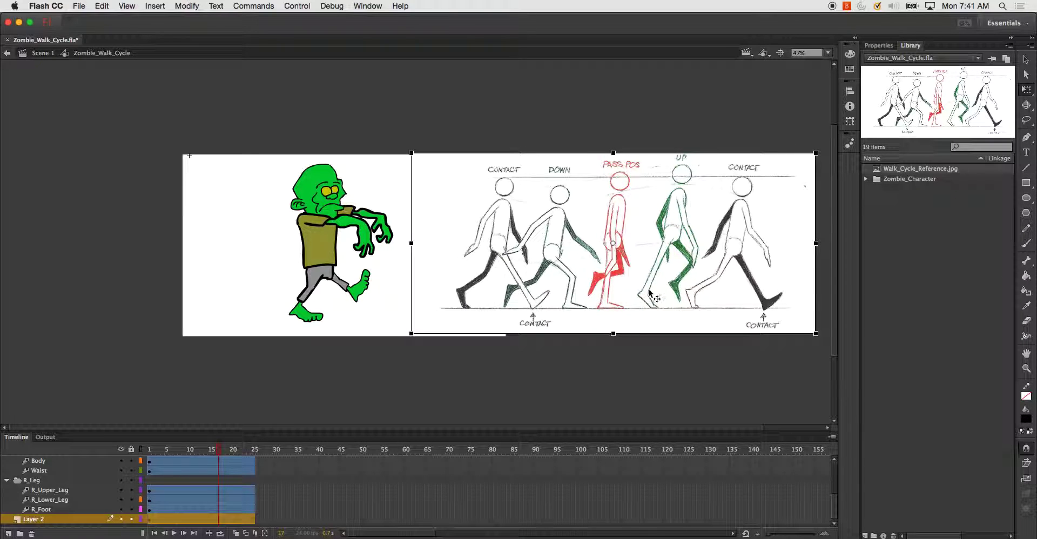
{"action": "mouse_move", "coordinate": [675, 264]}
{"action": "left_mouse_down"}
{"action": "mouse_move", "coordinate": [635, 258]}
{"action": "mouse_move", "coordinate": [672, 263]}
{"action": "left_mouse_up"}
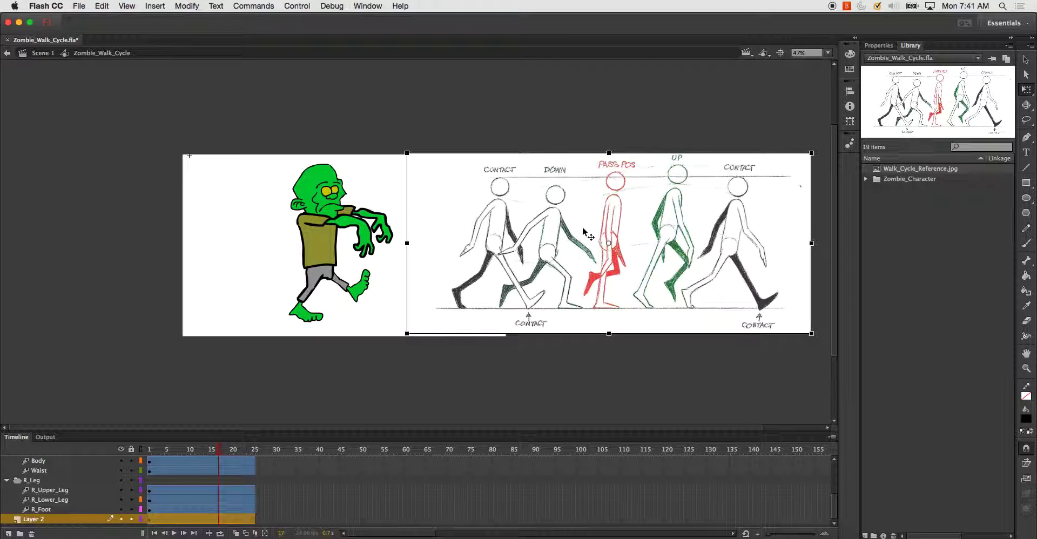
{"action": "key", "text": "Down"}
{"action": "key", "text": "Down"}
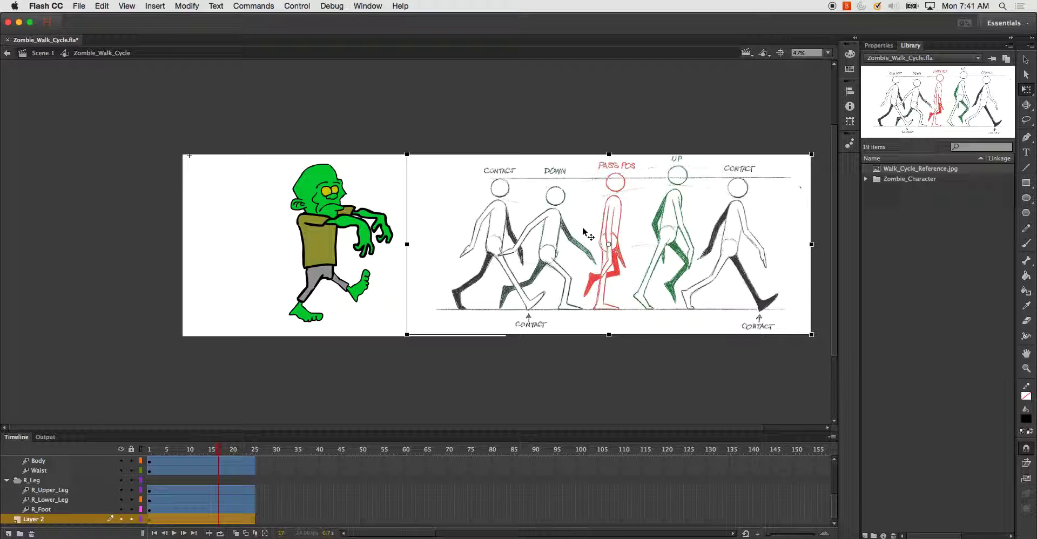
{"action": "key", "text": "Down"}
{"action": "key", "text": "Down"}
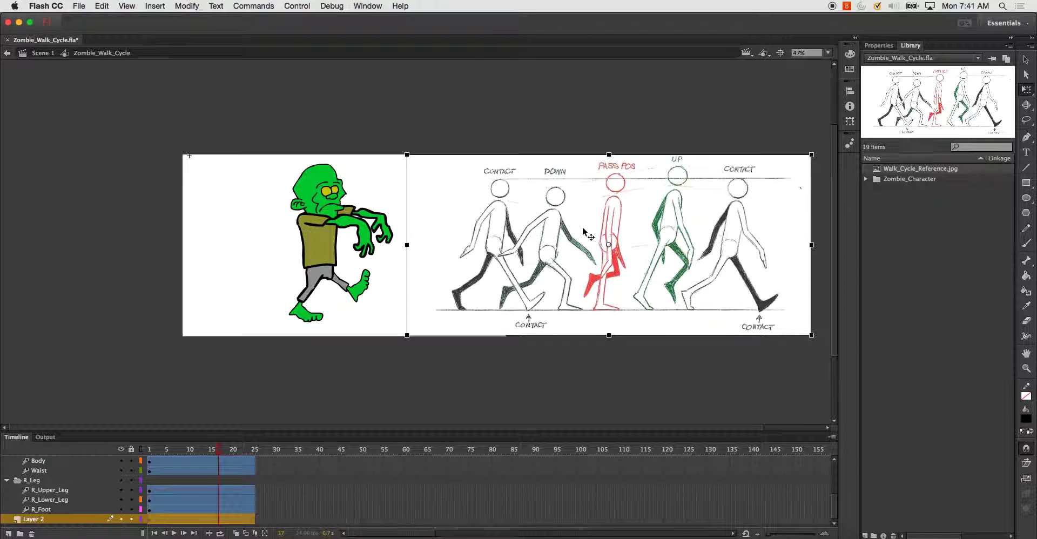
{"action": "left_click", "coordinate": [583, 130]}
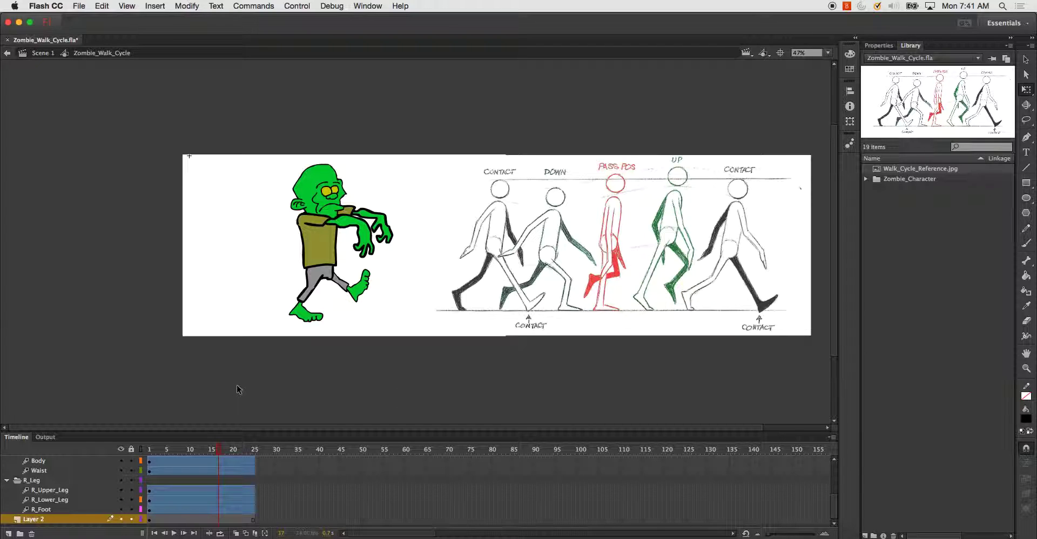
{"action": "left_click", "coordinate": [329, 244]}
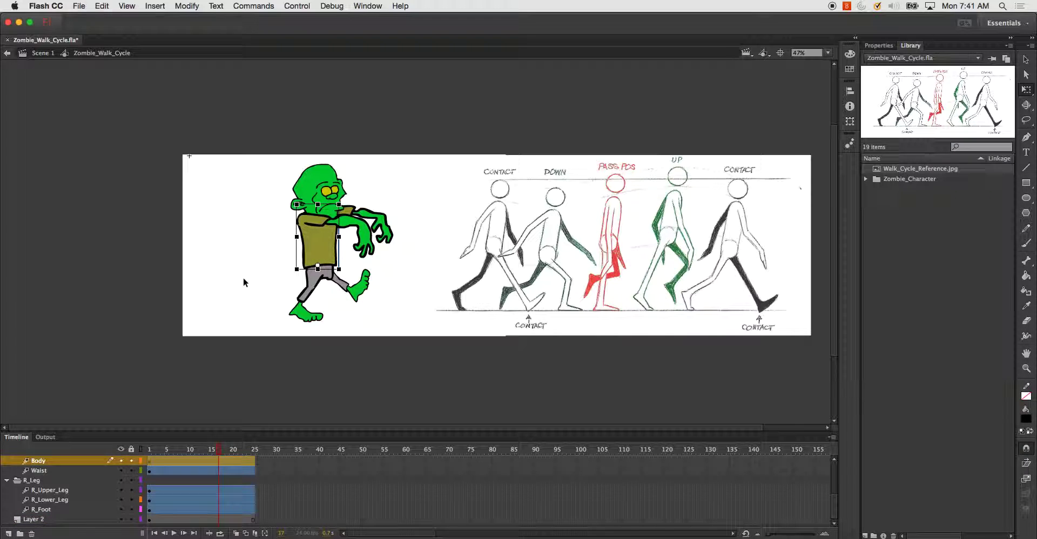
{"action": "left_click", "coordinate": [396, 393]}
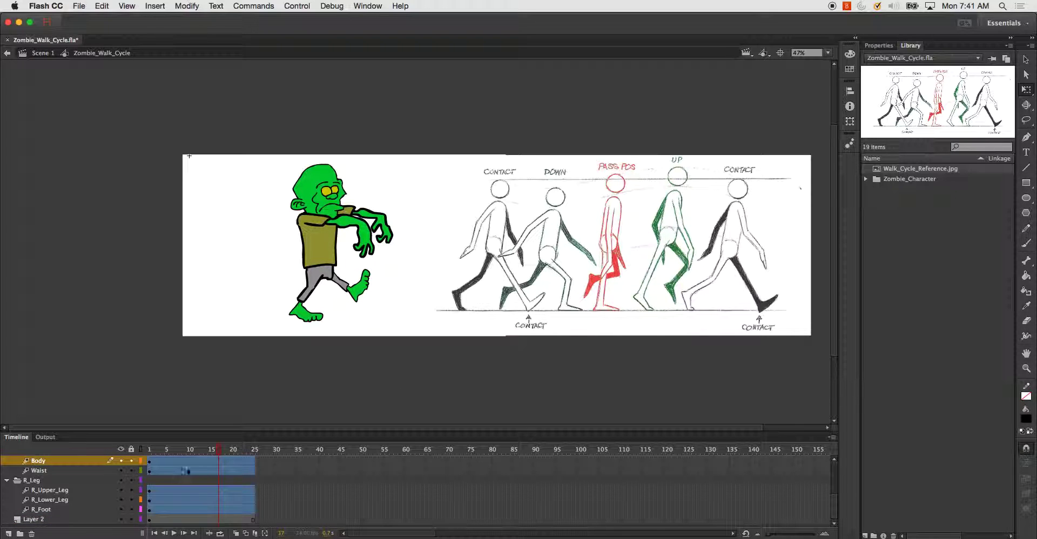
{"action": "left_click_drag", "start_coordinate": [218, 453], "coordinate": [163, 456]}
{"action": "scroll", "coordinate": [227, 486], "scroll_direction": "right", "scroll_amount": 3}
Add a layer named Ground_Line above Layer 2 and draw a horizontal line under the zombie's feet, reaching below the first contact pose
{"action": "left_click", "coordinate": [34, 519]}
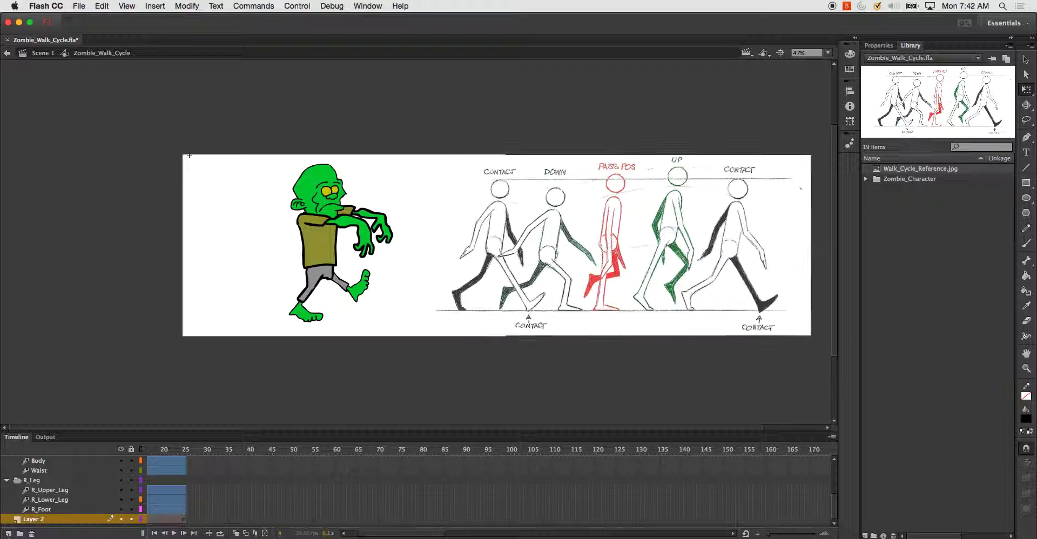
{"action": "scroll", "coordinate": [111, 504], "scroll_direction": "right", "scroll_amount": 2}
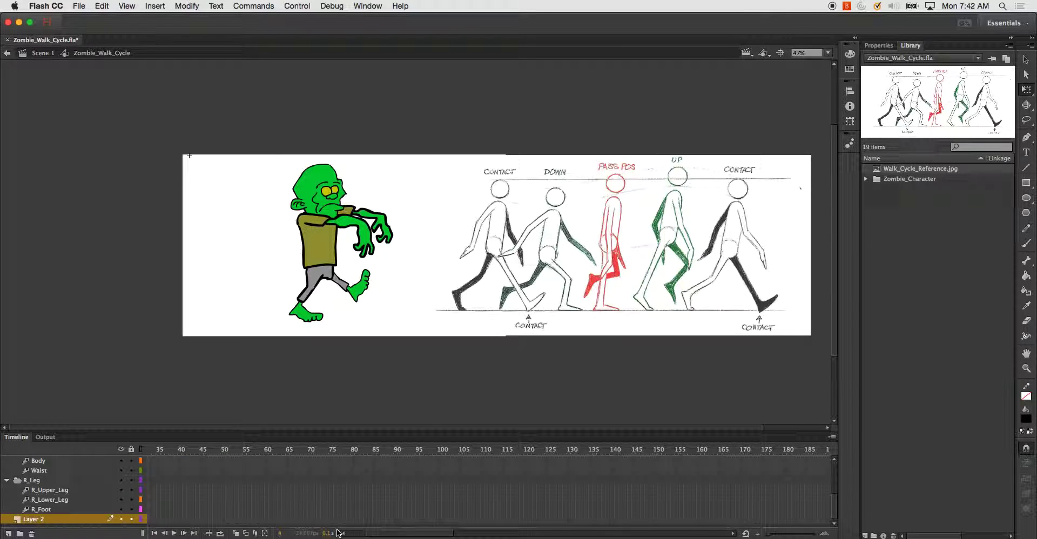
{"action": "scroll", "coordinate": [187, 514], "scroll_direction": "left", "scroll_amount": 4}
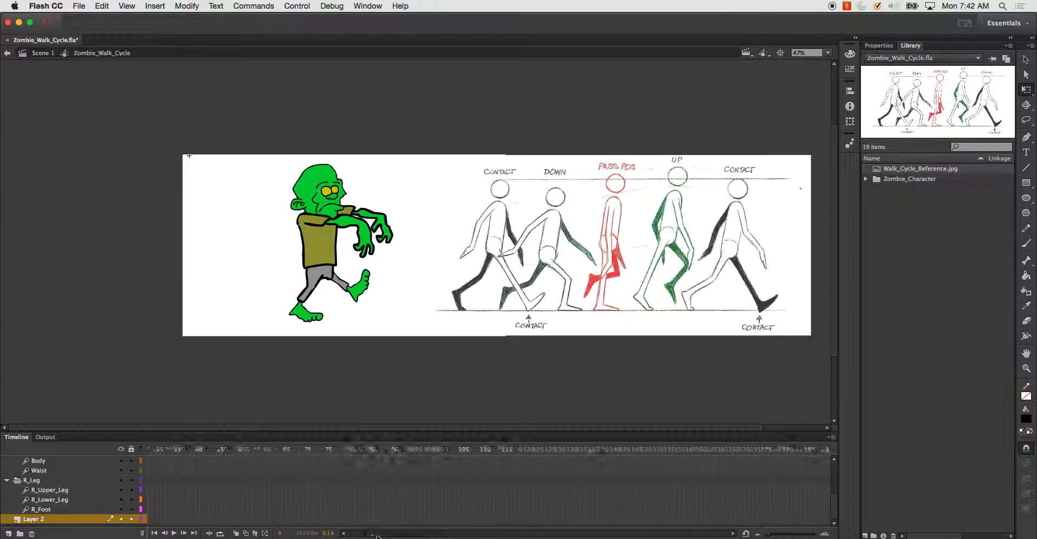
{"action": "left_click", "coordinate": [7, 534]}
{"action": "double_click", "coordinate": [33, 519]}
{"action": "type", "text": "Gr"}
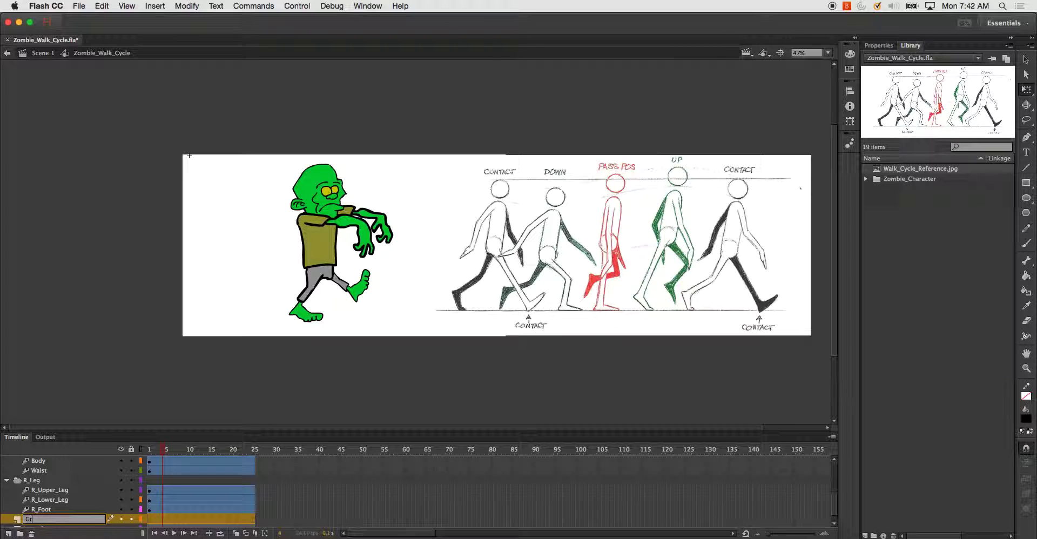
{"action": "type", "text": "ound_Line"}
{"action": "key", "text": "Return"}
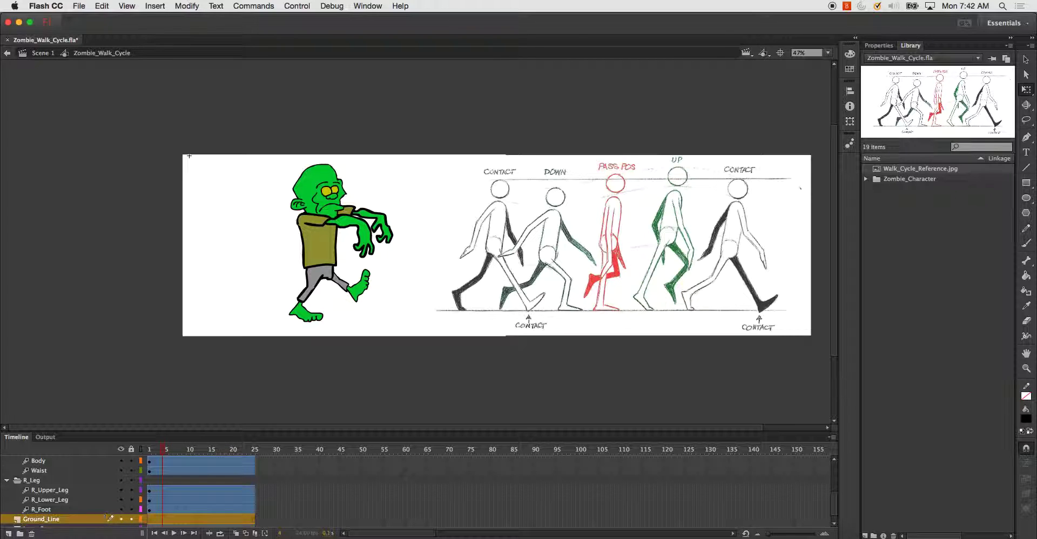
{"action": "left_click", "coordinate": [1026, 167]}
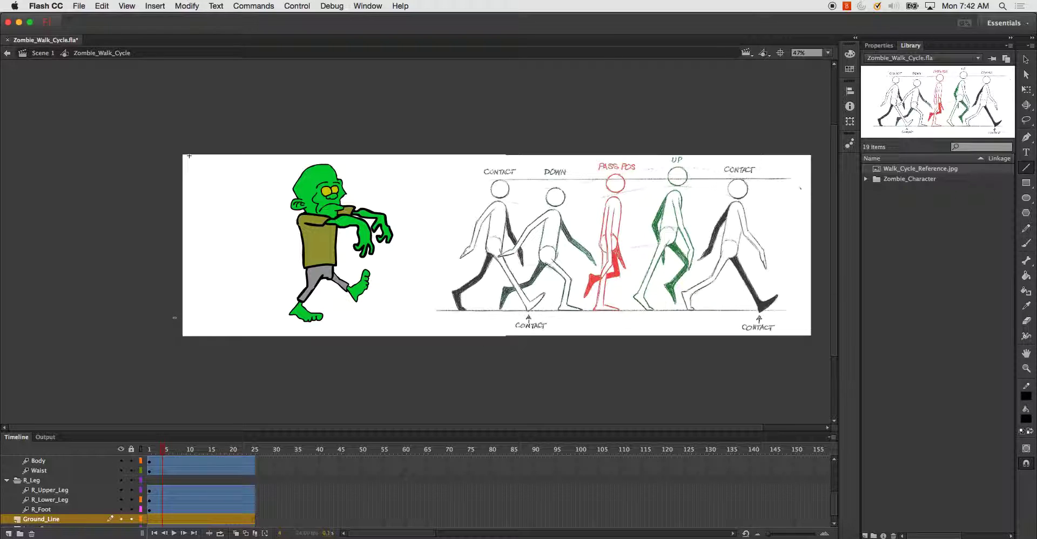
{"action": "mouse_move", "coordinate": [174, 318]}
{"action": "left_mouse_down"}
{"action": "mouse_move", "coordinate": [572, 325]}
{"action": "mouse_move", "coordinate": [532, 325]}
{"action": "left_mouse_up"}
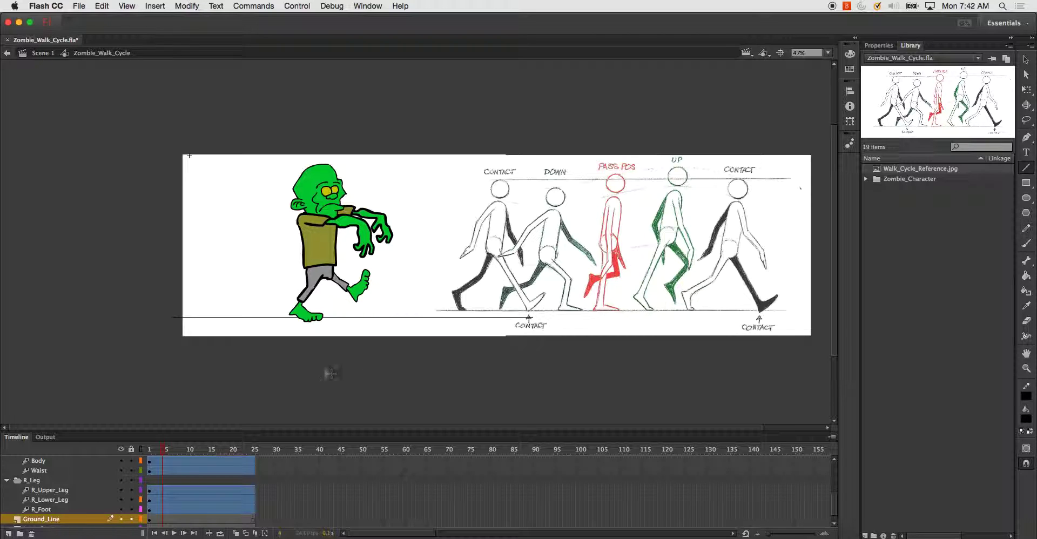
Rename the reference image's layer, Layer 2, as Walk_Cycle_Reference
{"action": "left_click", "coordinate": [57, 523]}
{"action": "scroll", "coordinate": [56, 523], "scroll_direction": "down", "scroll_amount": 2}
{"action": "scroll", "coordinate": [57, 523], "scroll_direction": "right", "scroll_amount": 2}
{"action": "double_click", "coordinate": [45, 521]}
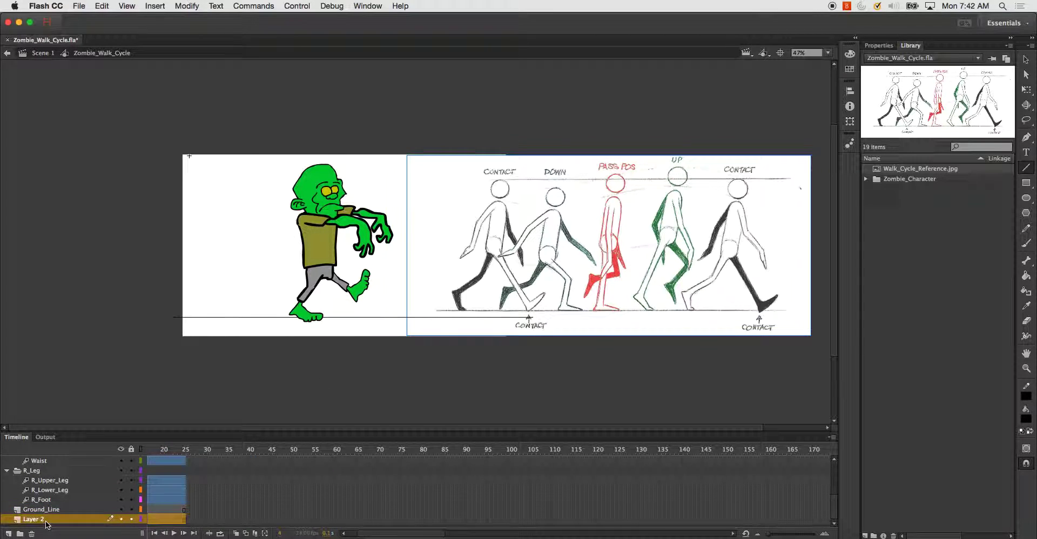
{"action": "type", "text": "Walk_C"}
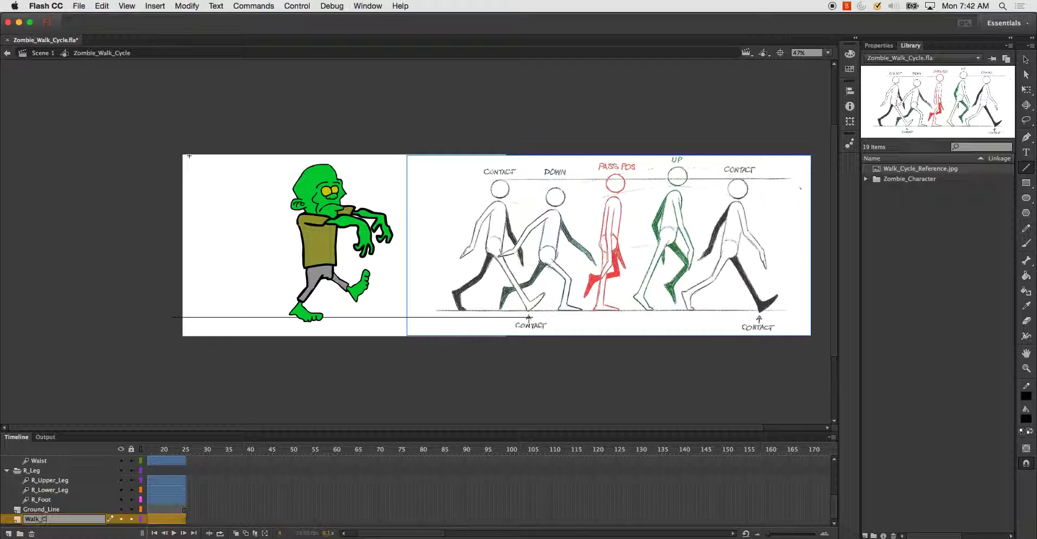
{"action": "type", "text": "ycle_Reference"}
{"action": "key", "text": "Return"}
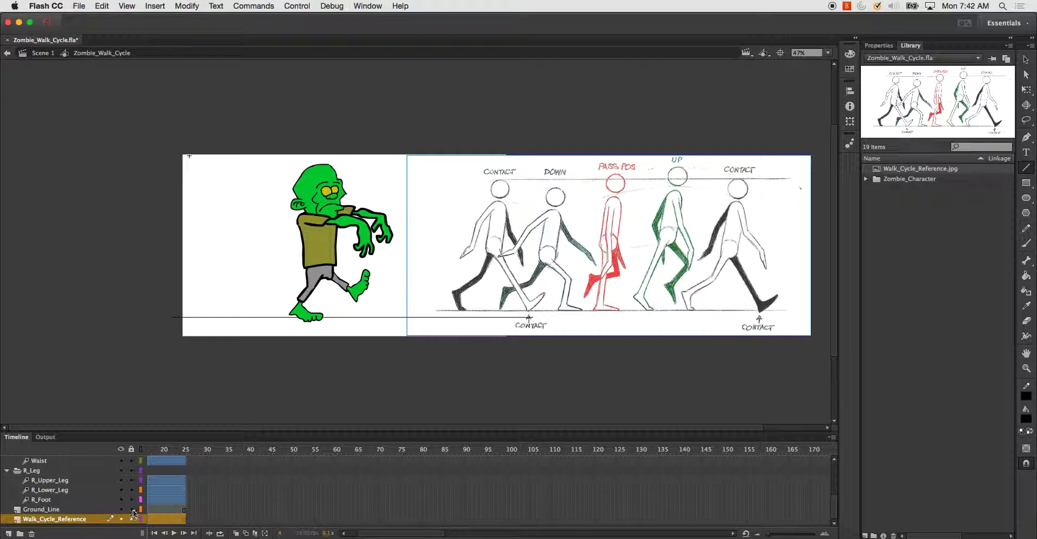
Lock the Ground_Line and Walk_Cycle_Reference layers and switch to the Selection tool
{"action": "left_click", "coordinate": [131, 519]}
{"action": "left_click", "coordinate": [138, 284]}
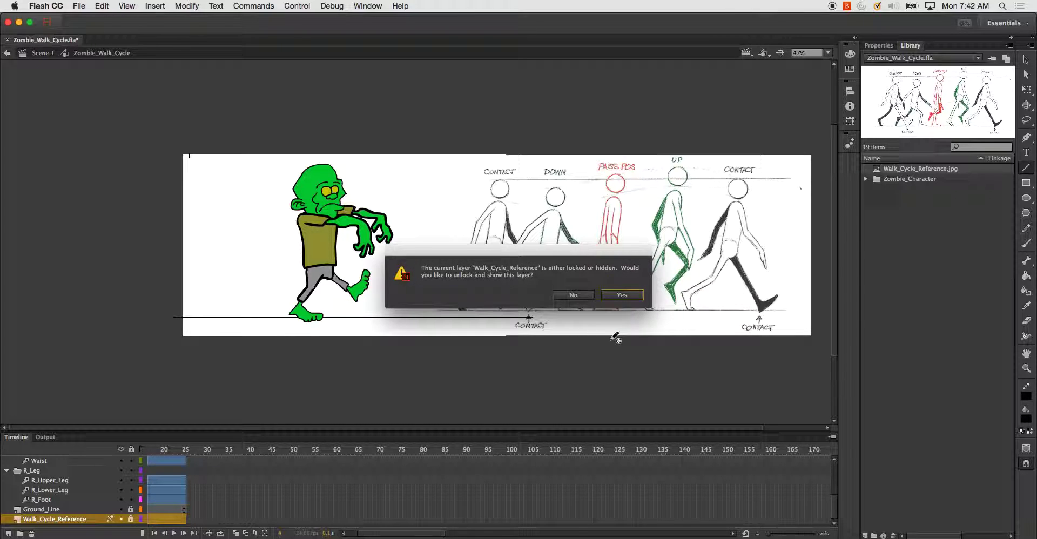
{"action": "left_click", "coordinate": [572, 295]}
{"action": "key", "text": "v"}
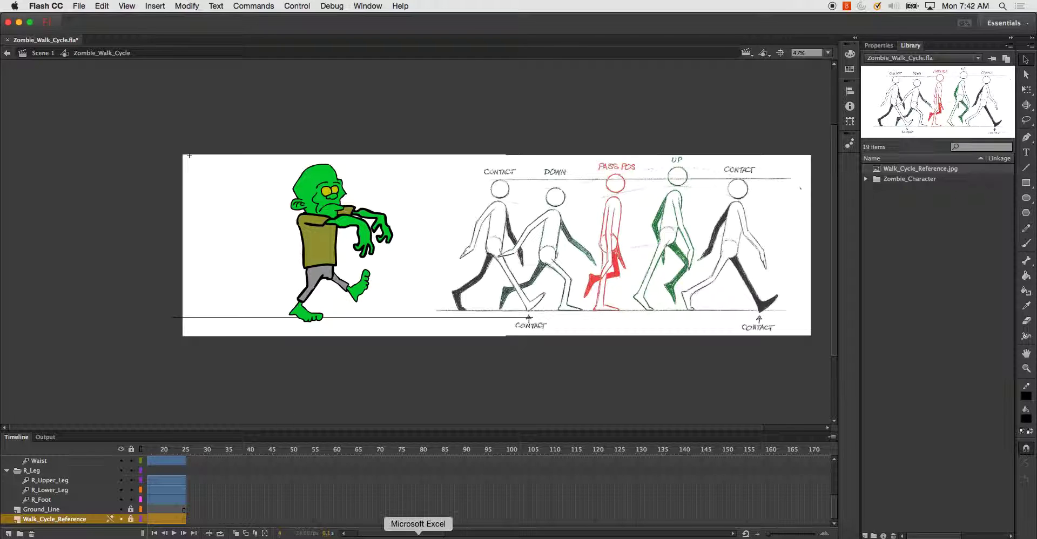
{"action": "left_click_drag", "start_coordinate": [410, 533], "coordinate": [338, 535]}
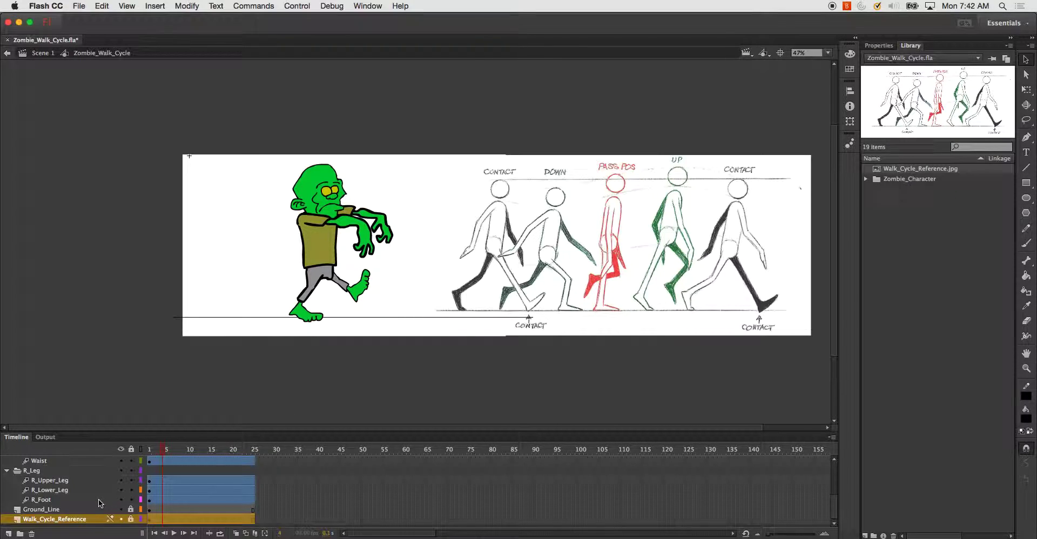
{"action": "scroll", "coordinate": [103, 502], "scroll_direction": "up", "scroll_amount": 3}
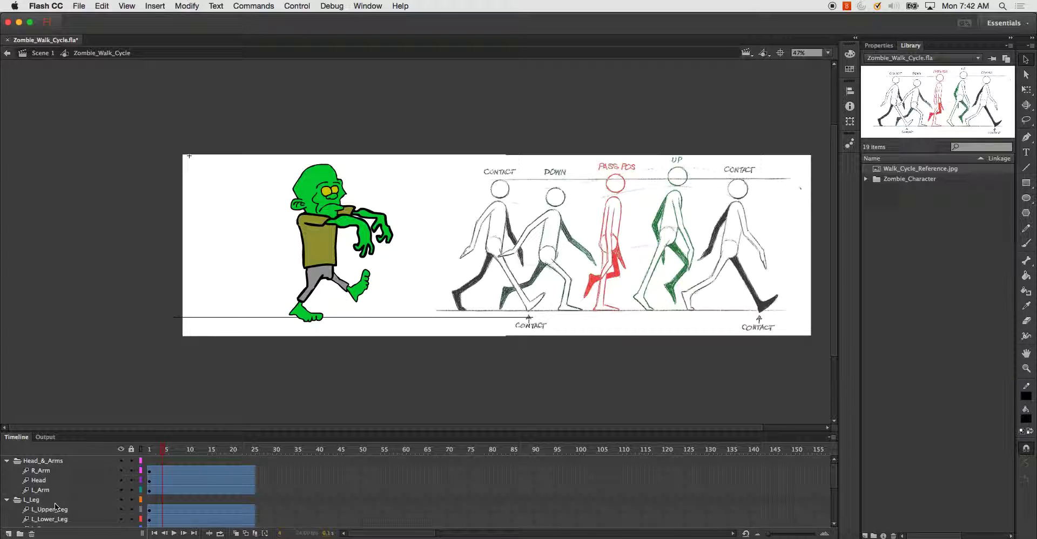
{"action": "left_click", "coordinate": [54, 463]}
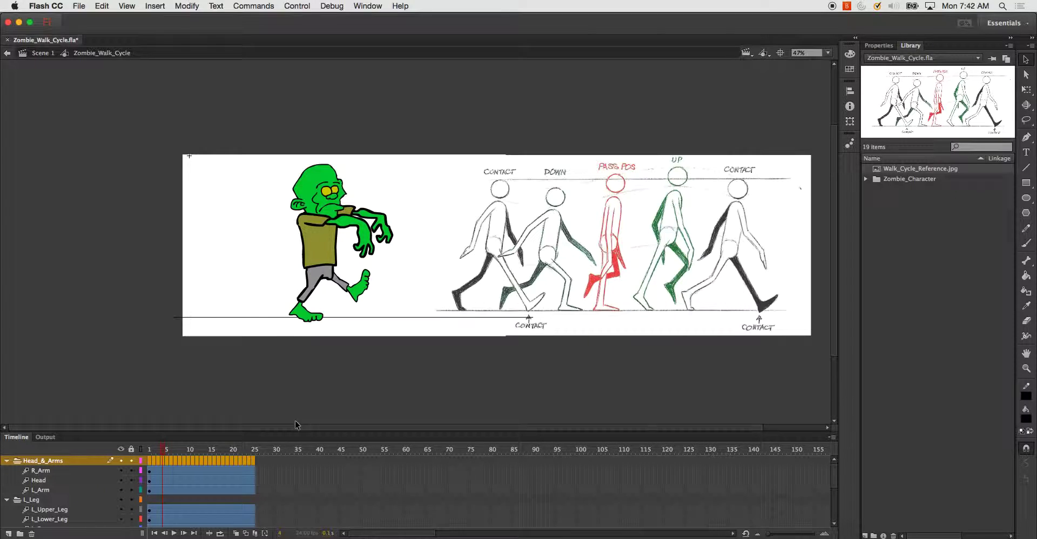
{"action": "scroll", "coordinate": [218, 480], "scroll_direction": "down", "scroll_amount": 4}
{"action": "left_click", "coordinate": [60, 499], "text": "shift"}
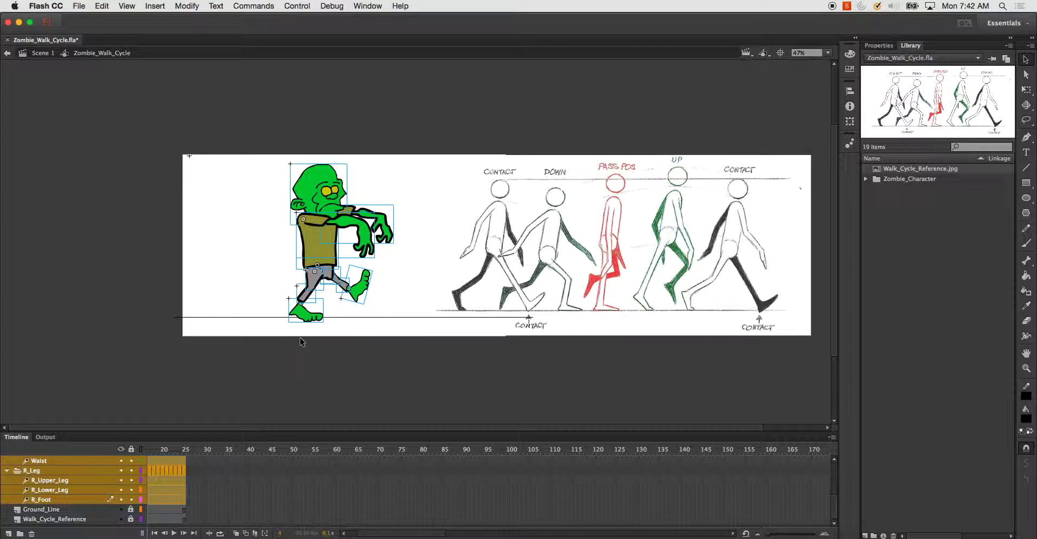
{"action": "left_click_drag", "start_coordinate": [379, 534], "coordinate": [326, 535]}
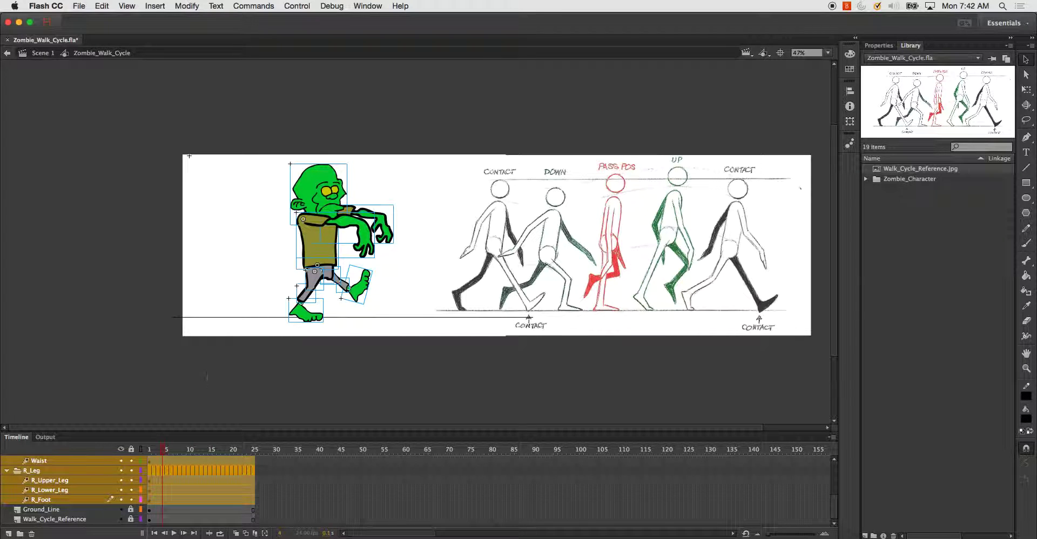
At frame 1, select all of the zombie's body parts and move them down slightly so the rear foot sits on the ground line
{"action": "left_click_drag", "start_coordinate": [162, 450], "coordinate": [131, 452]}
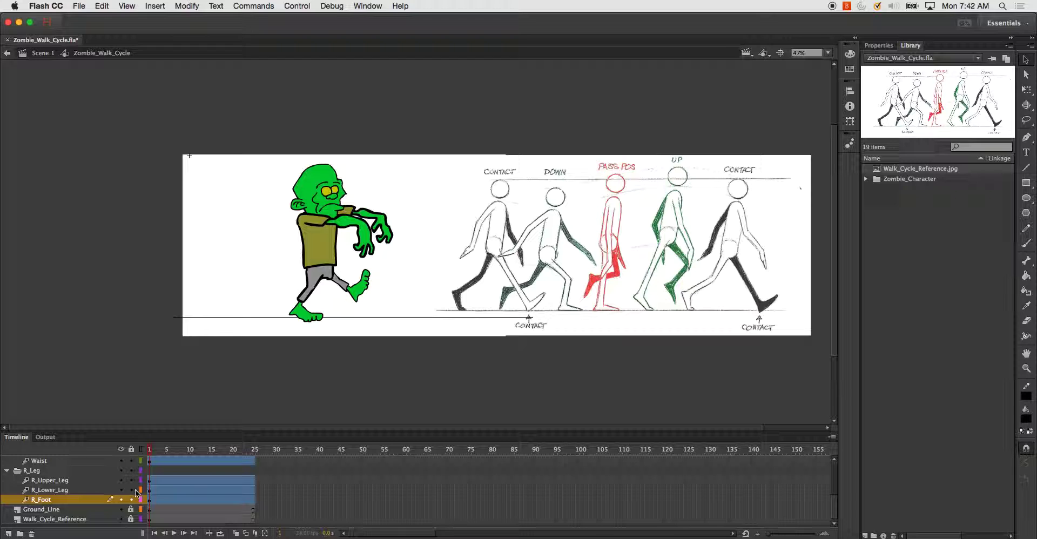
{"action": "scroll", "coordinate": [69, 482], "scroll_direction": "up", "scroll_amount": 5}
{"action": "key", "text": "super+a"}
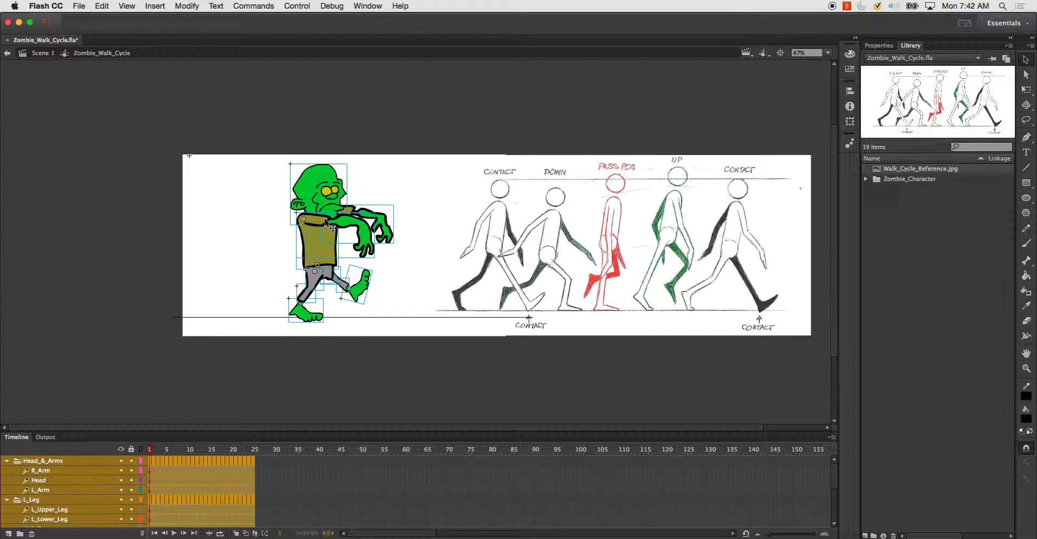
{"action": "left_click_drag", "start_coordinate": [332, 231], "coordinate": [332, 234]}
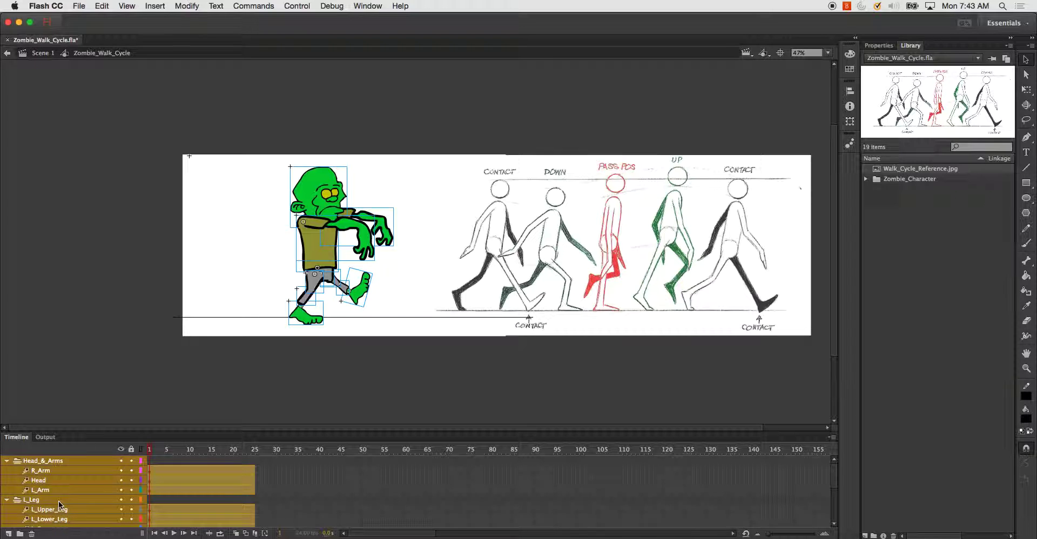
At frame 1, rotate the R_Upper_Leg, R_Lower_Leg and R_Foot parts together clockwise about the hip until the heel meets the ground line
{"action": "scroll", "coordinate": [73, 499], "scroll_direction": "down", "scroll_amount": 5}
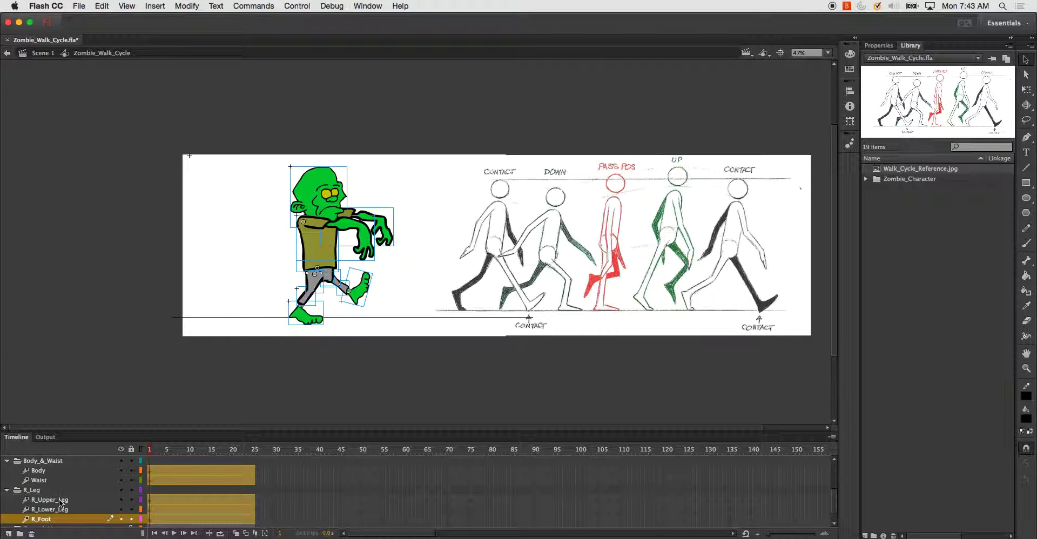
{"action": "left_click", "coordinate": [59, 500]}
{"action": "left_click", "coordinate": [43, 519], "text": "shift"}
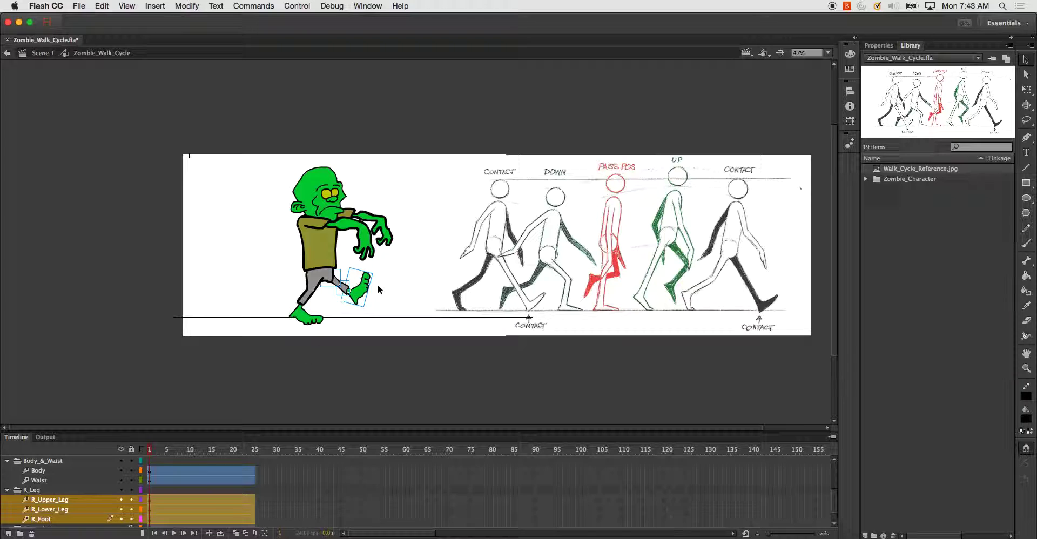
{"action": "key", "text": "ctrl+equal"}
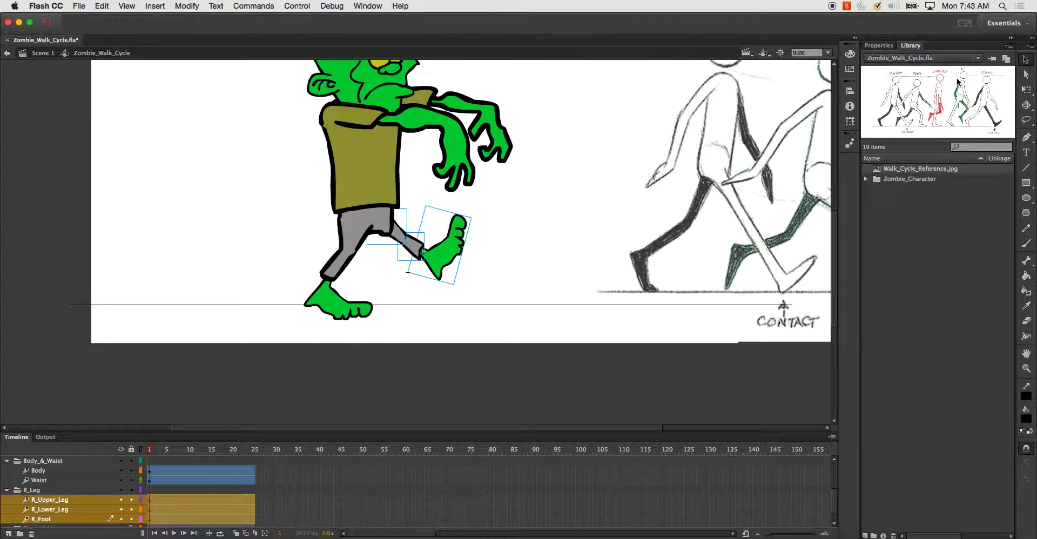
{"action": "left_click", "coordinate": [1026, 90]}
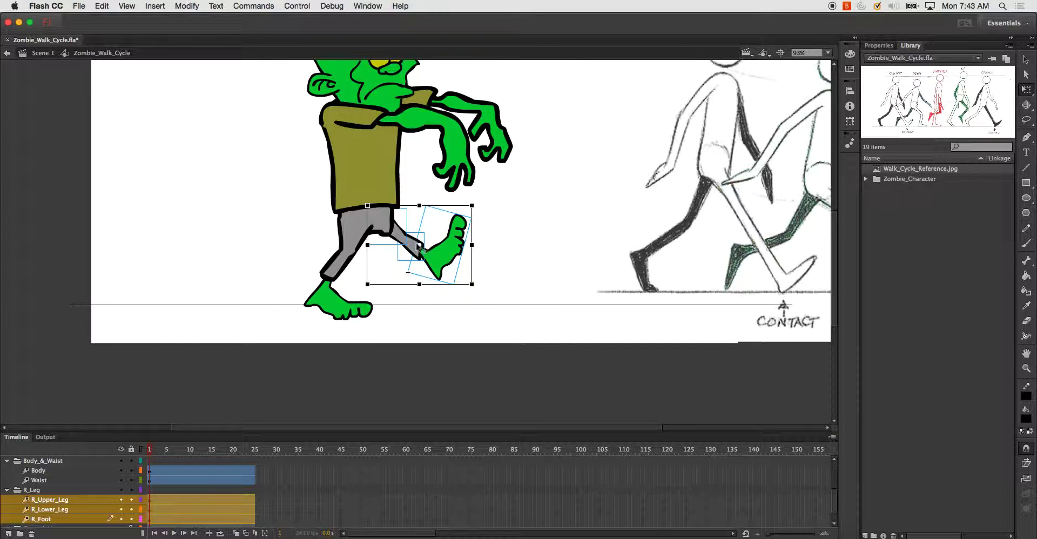
{"action": "left_click_drag", "start_coordinate": [421, 247], "coordinate": [368, 207]}
{"action": "mouse_move", "coordinate": [480, 206]}
{"action": "left_mouse_down"}
{"action": "mouse_move", "coordinate": [486, 227]}
{"action": "mouse_move", "coordinate": [469, 258]}
{"action": "left_mouse_up"}
{"action": "scroll", "coordinate": [160, 358], "scroll_direction": "left", "scroll_amount": 3}
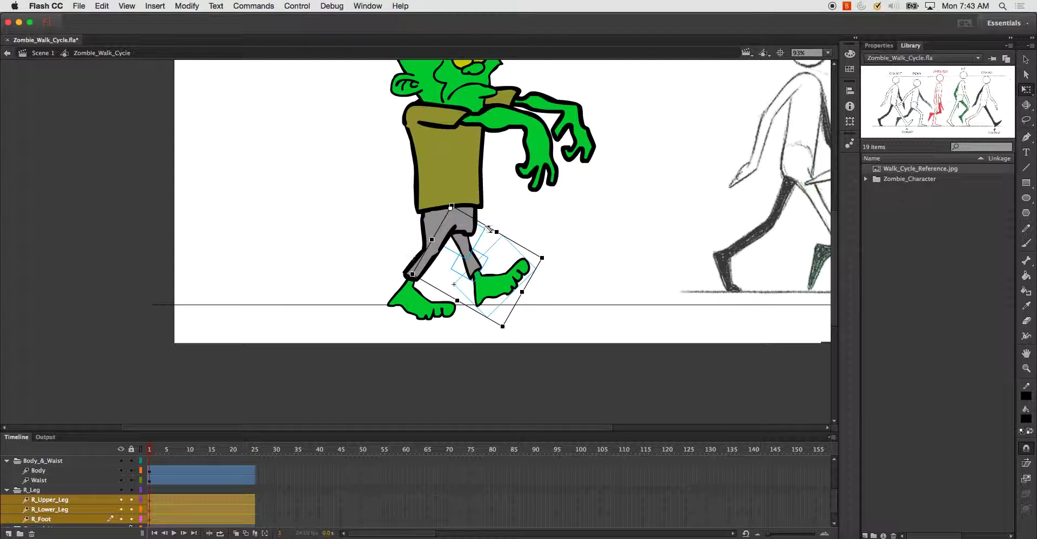
{"action": "left_click", "coordinate": [357, 244]}
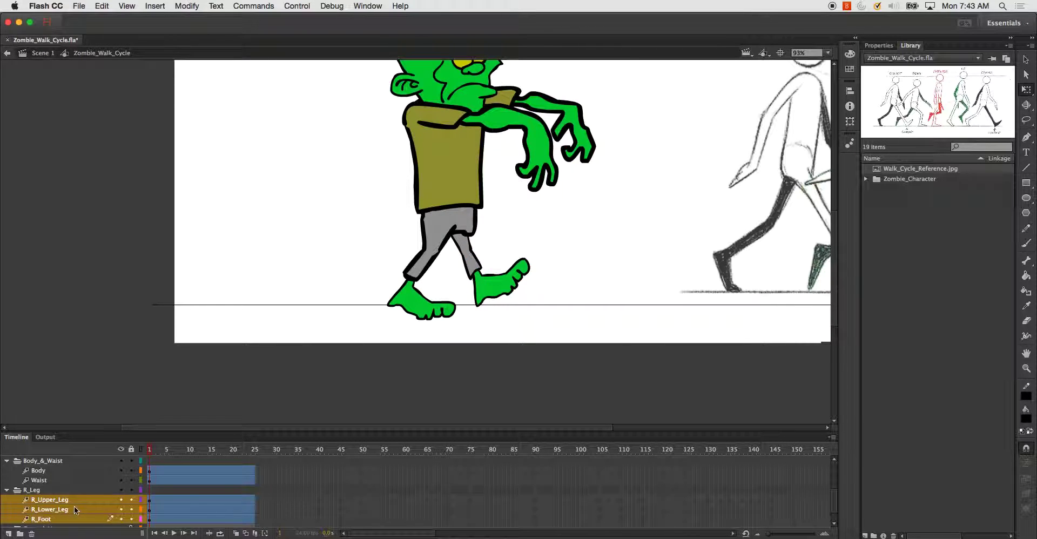
Select the R_Upper_Leg, R_Lower_Leg and R_Foot parts and move their shared pivot point to the hip
{"action": "left_click", "coordinate": [54, 501]}
{"action": "left_click", "coordinate": [69, 520], "text": "shift"}
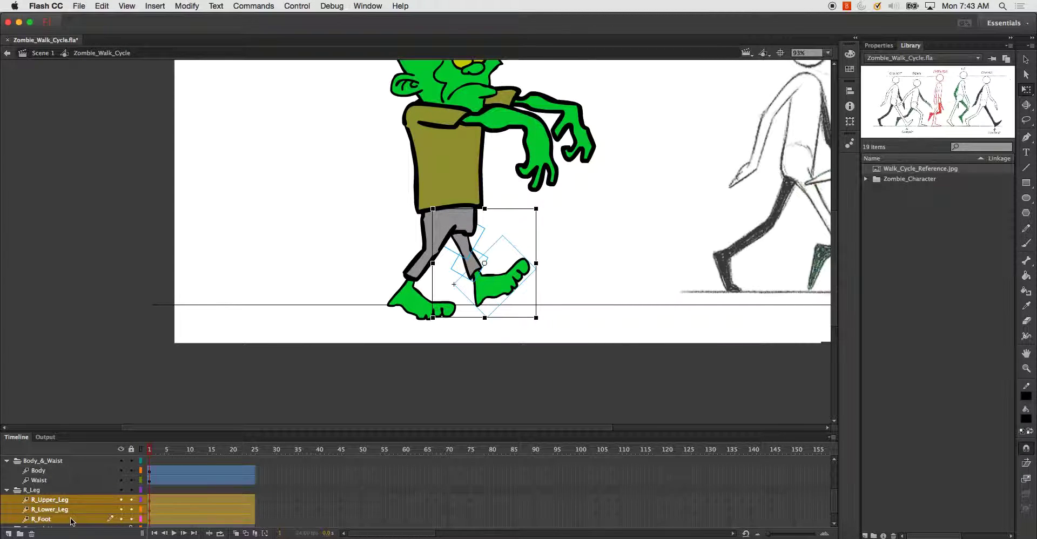
{"action": "left_click_drag", "start_coordinate": [485, 263], "coordinate": [449, 217]}
{"action": "left_click", "coordinate": [326, 339]}
At frame 1, rotate the L_Upper_Leg, L_Lower_Leg and L_Foot parts together clockwise about the hip, swinging the rear leg back
{"action": "scroll", "coordinate": [67, 478], "scroll_direction": "up", "scroll_amount": 2}
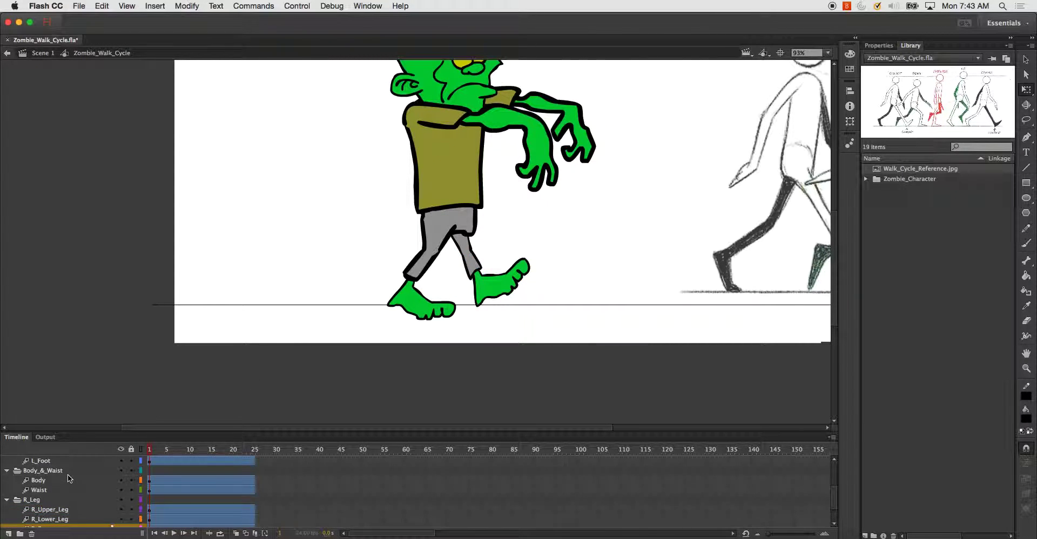
{"action": "left_click", "coordinate": [60, 472]}
{"action": "left_click", "coordinate": [55, 492], "text": "shift"}
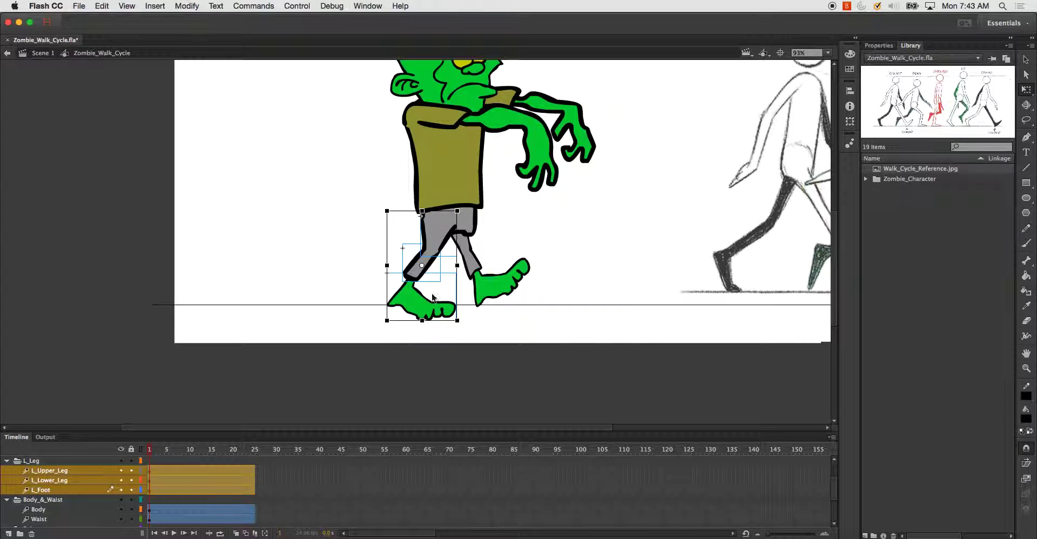
{"action": "left_click_drag", "start_coordinate": [451, 200], "coordinate": [466, 218]}
{"action": "scroll", "coordinate": [335, 317], "scroll_direction": "left", "scroll_amount": 3}
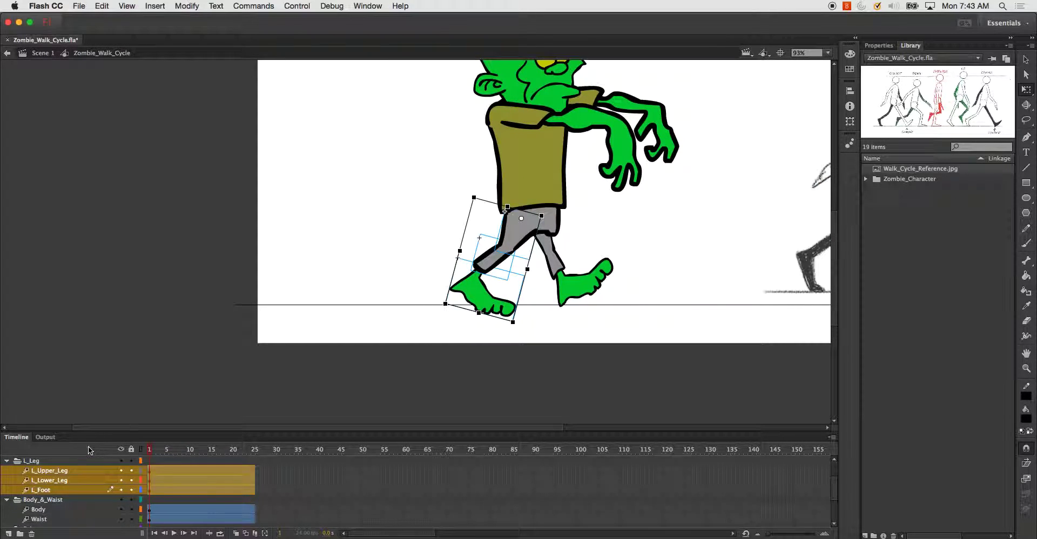
Bend the rear leg by rotating L_Lower_Leg and L_Foot together slightly clockwise about the knee
{"action": "left_click", "coordinate": [61, 490]}
{"action": "left_click", "coordinate": [61, 481], "text": "shift"}
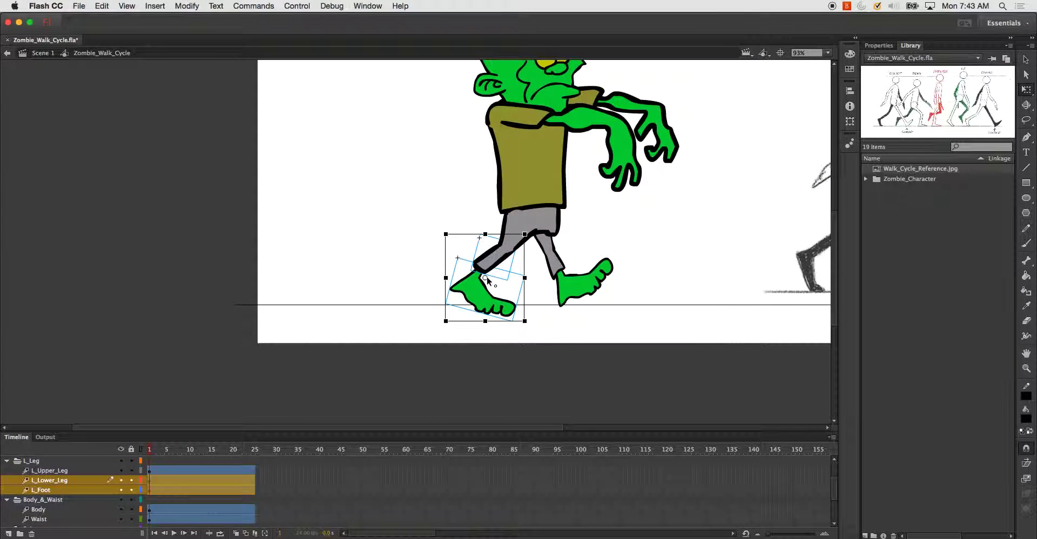
{"action": "left_click_drag", "start_coordinate": [487, 280], "coordinate": [509, 249]}
{"action": "left_click_drag", "start_coordinate": [528, 315], "coordinate": [519, 339]}
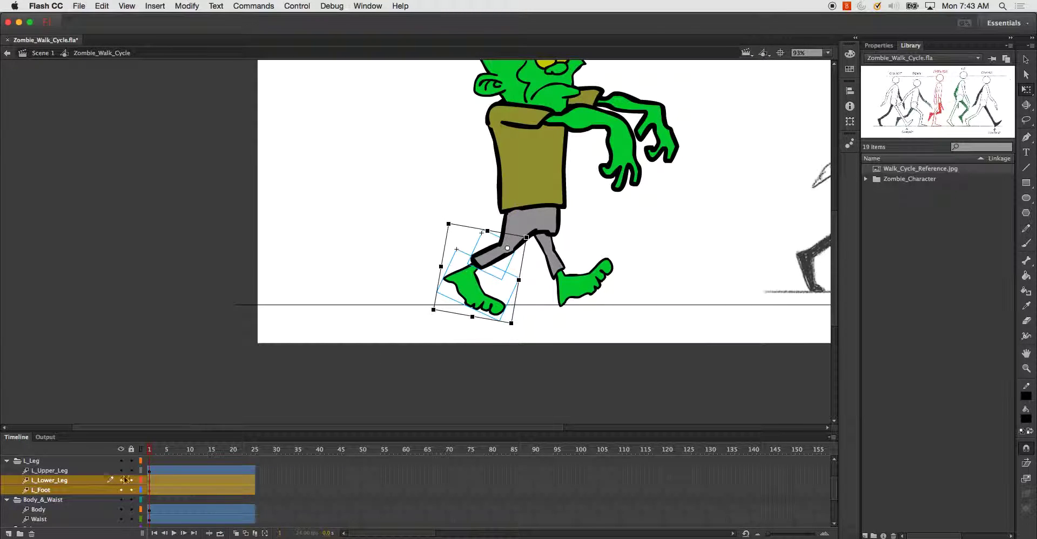
Rotate L_Foot clockwise about the ankle so the rear toes point down toward the ground line
{"action": "left_click", "coordinate": [61, 498]}
{"action": "left_click", "coordinate": [65, 491]}
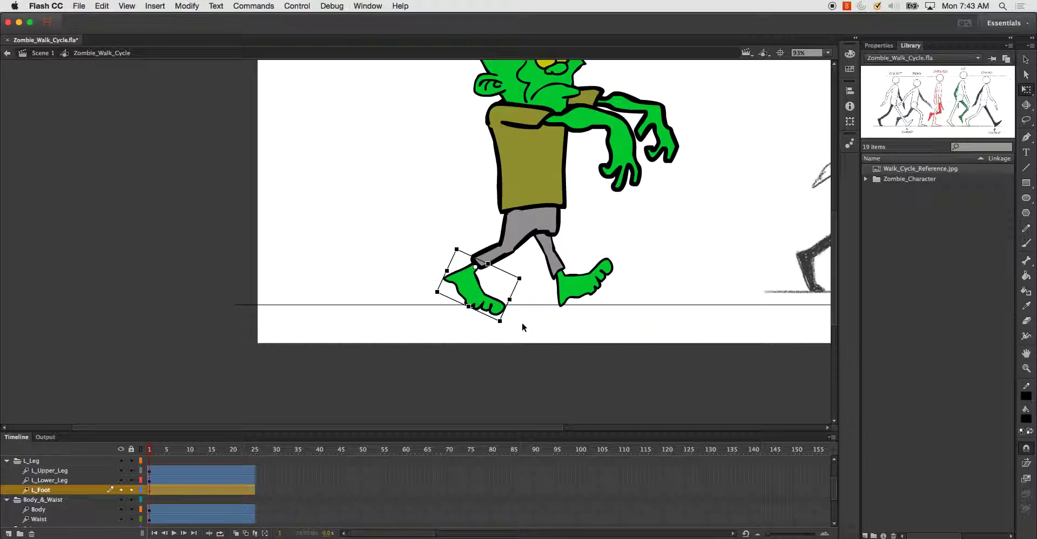
{"action": "left_click_drag", "start_coordinate": [507, 330], "coordinate": [490, 335]}
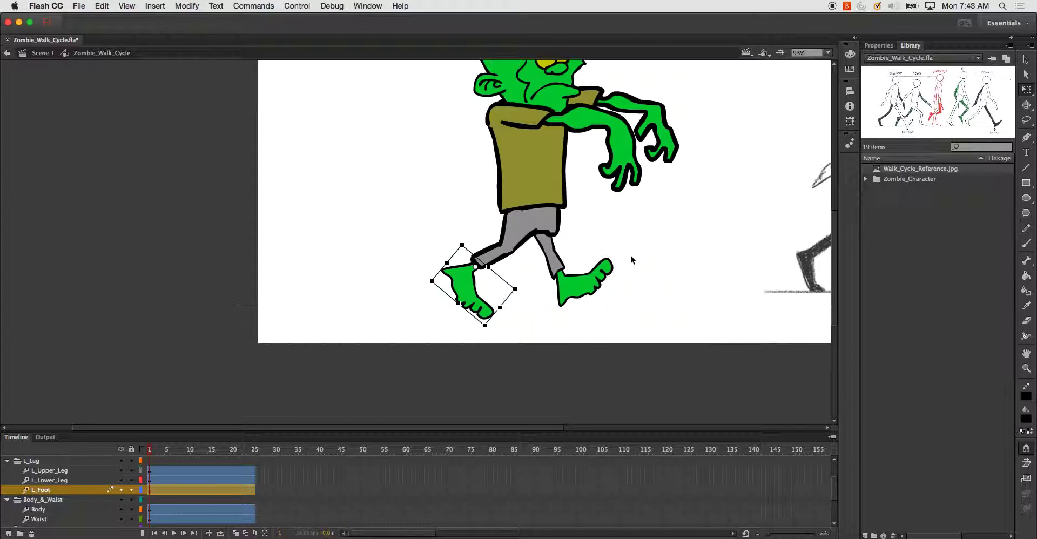
{"action": "left_click", "coordinate": [540, 314]}
Compare the zombie's leg and body pose with the first contact pose in the walk cycle reference
{"action": "scroll", "coordinate": [522, 290], "scroll_direction": "up", "scroll_amount": 5}
{"action": "scroll", "coordinate": [522, 291], "scroll_direction": "right", "scroll_amount": 5}
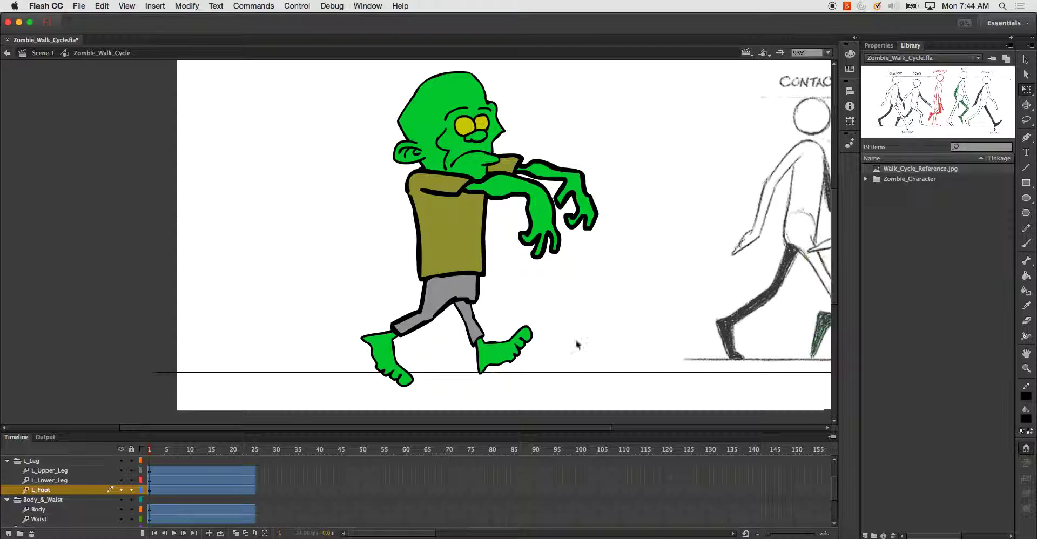
{"action": "scroll", "coordinate": [576, 342], "scroll_direction": "right", "scroll_amount": 5}
{"action": "scroll", "coordinate": [576, 343], "scroll_direction": "up", "scroll_amount": 2}
{"action": "left_click_drag", "start_coordinate": [516, 293], "coordinate": [514, 289]}
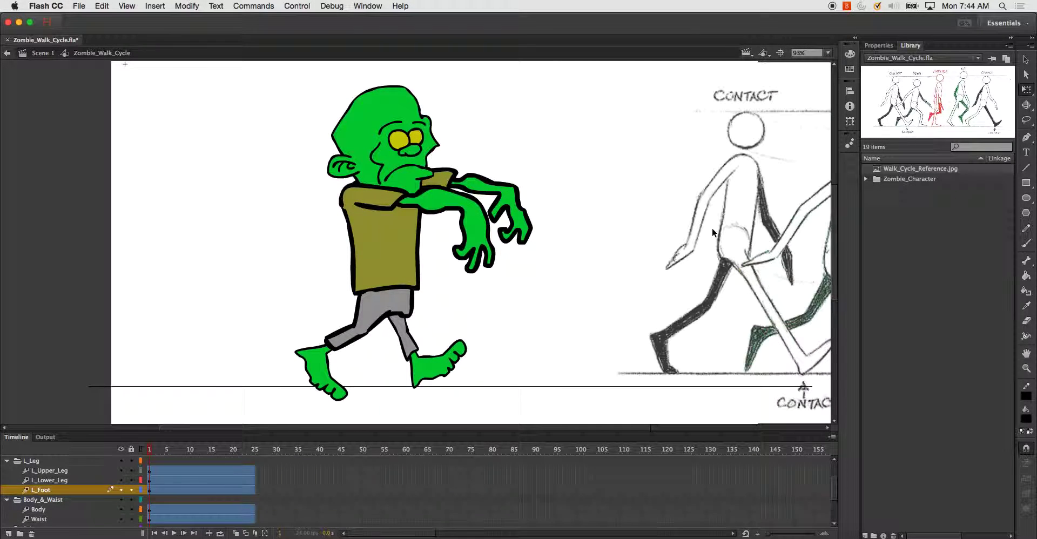
{"action": "scroll", "coordinate": [522, 283], "scroll_direction": "right", "scroll_amount": 2}
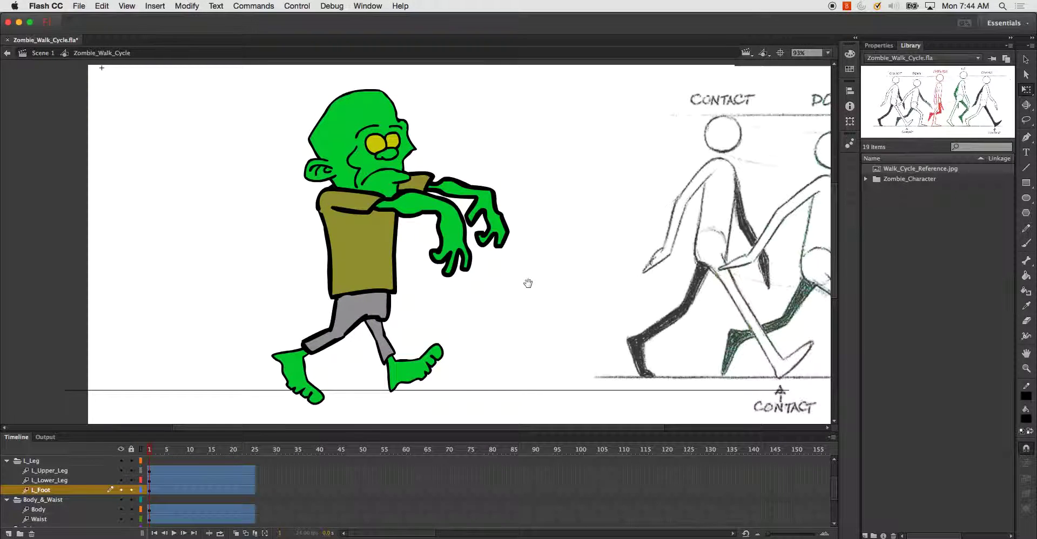
{"action": "scroll", "coordinate": [528, 287], "scroll_direction": "right", "scroll_amount": 3}
{"action": "scroll", "coordinate": [616, 296], "scroll_direction": "left", "scroll_amount": 5}
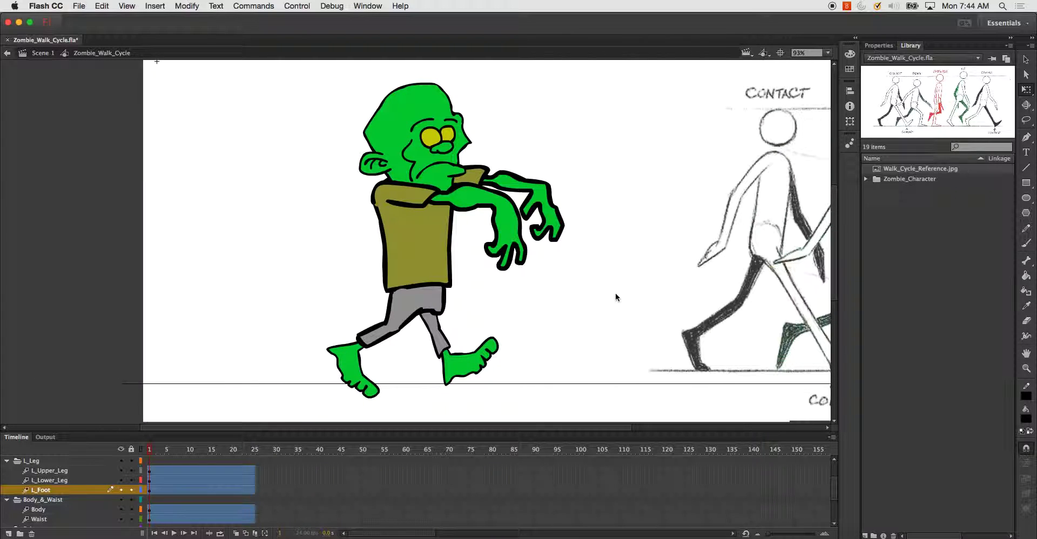
{"action": "left_click_drag", "start_coordinate": [520, 298], "coordinate": [454, 285]}
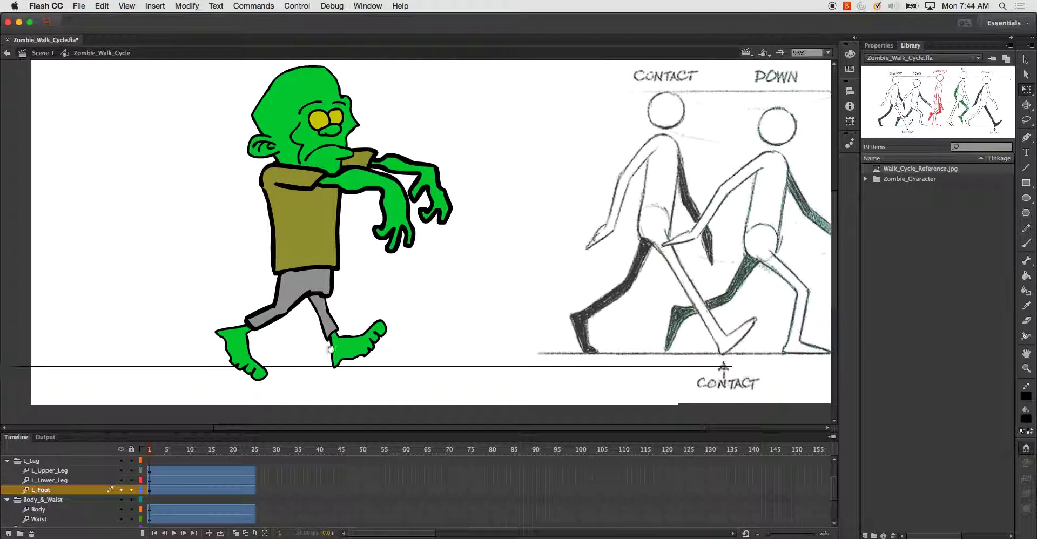
Select all of the zombie's body parts and try moving the whole figure down relative to the ground line
{"action": "left_click", "coordinate": [58, 470]}
{"action": "scroll", "coordinate": [57, 481], "scroll_direction": "down", "scroll_amount": 3}
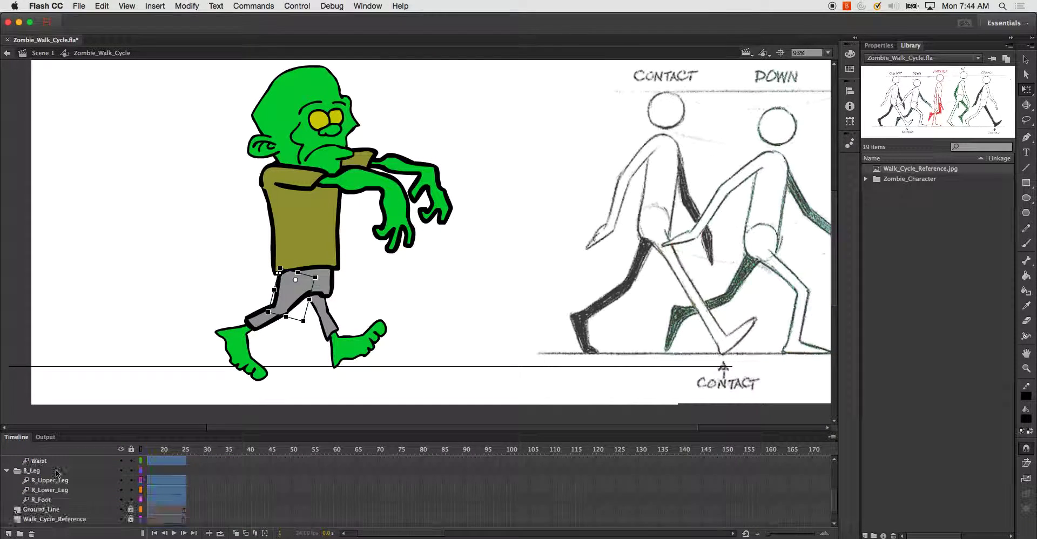
{"action": "left_click", "coordinate": [54, 499], "text": "shift"}
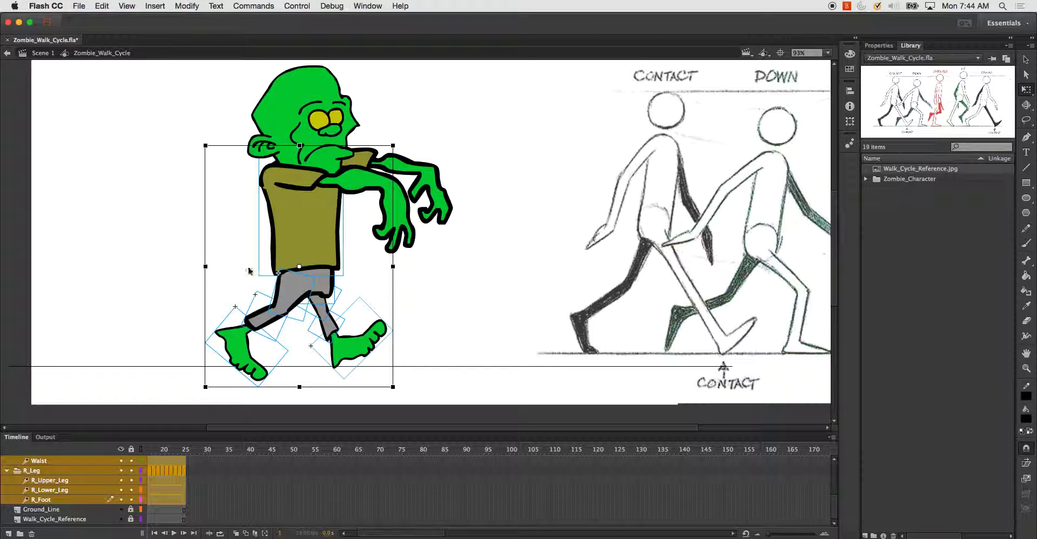
{"action": "left_click", "coordinate": [68, 501]}
{"action": "scroll", "coordinate": [74, 488], "scroll_direction": "up", "scroll_amount": 3}
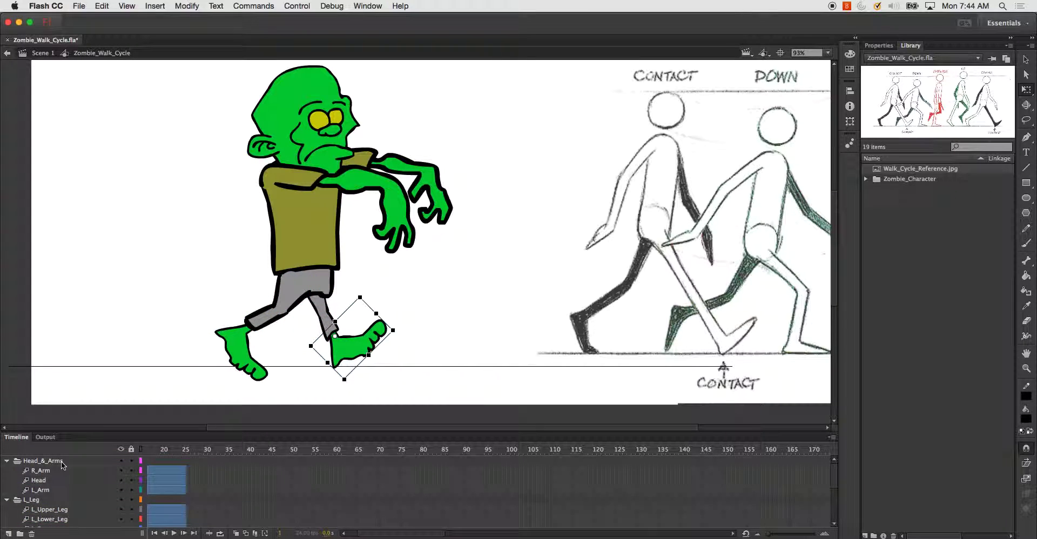
{"action": "left_click", "coordinate": [62, 463], "text": "shift"}
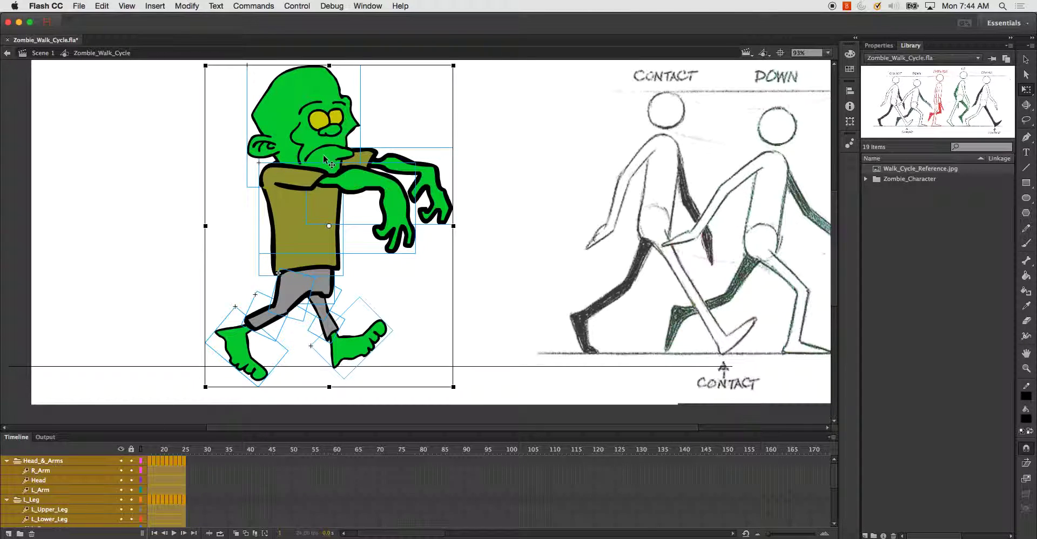
{"action": "key", "text": "Return"}
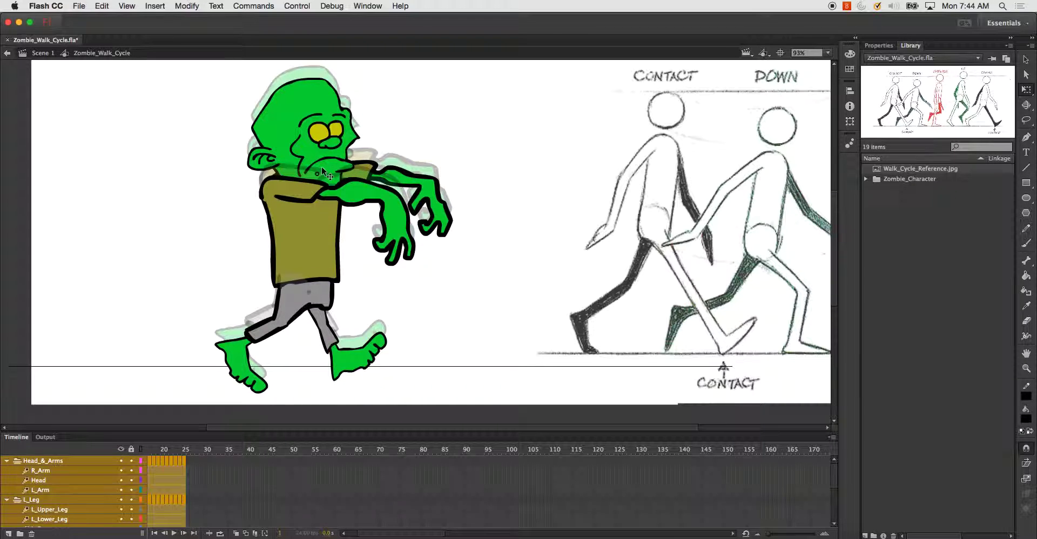
{"action": "key", "text": "Return"}
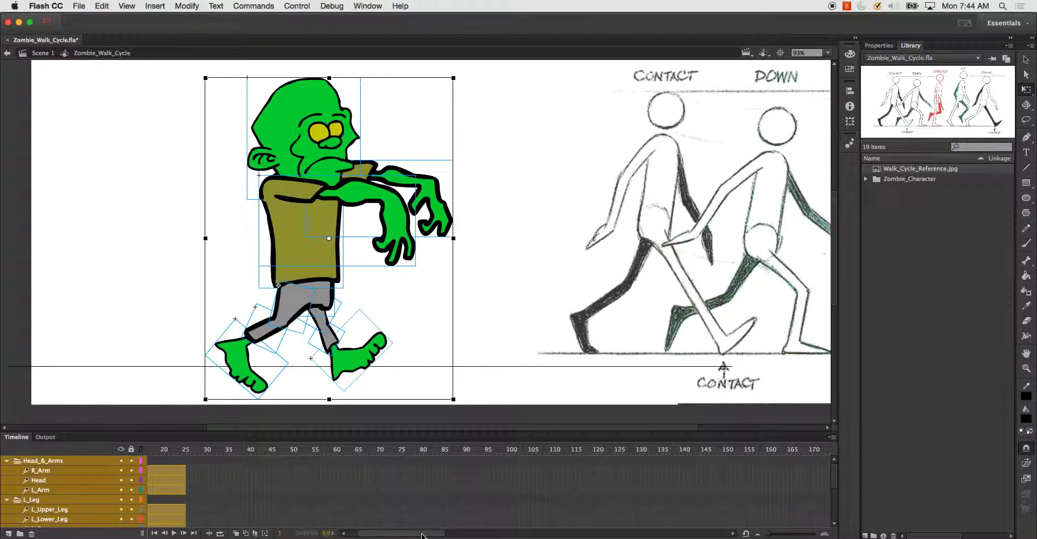
{"action": "left_click_drag", "start_coordinate": [424, 536], "coordinate": [405, 536]}
{"action": "key", "text": "shift+Up"}
{"action": "key", "text": "shift+Up"}
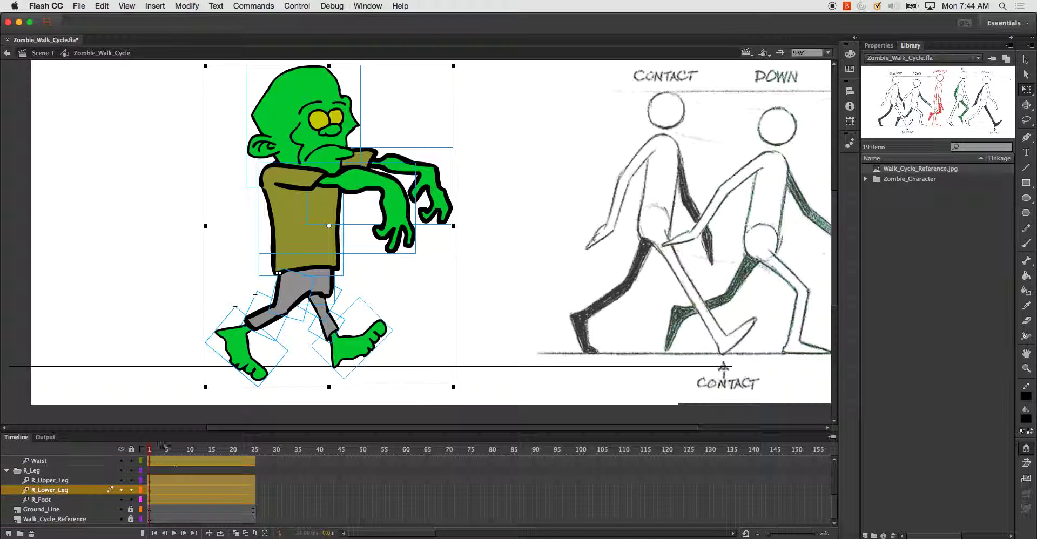
At frame 1, rotate R_Upper_Leg, R_Lower_Leg and R_Foot together counterclockwise about the hip, extending the front leg forward
{"action": "left_click", "coordinate": [155, 449]}
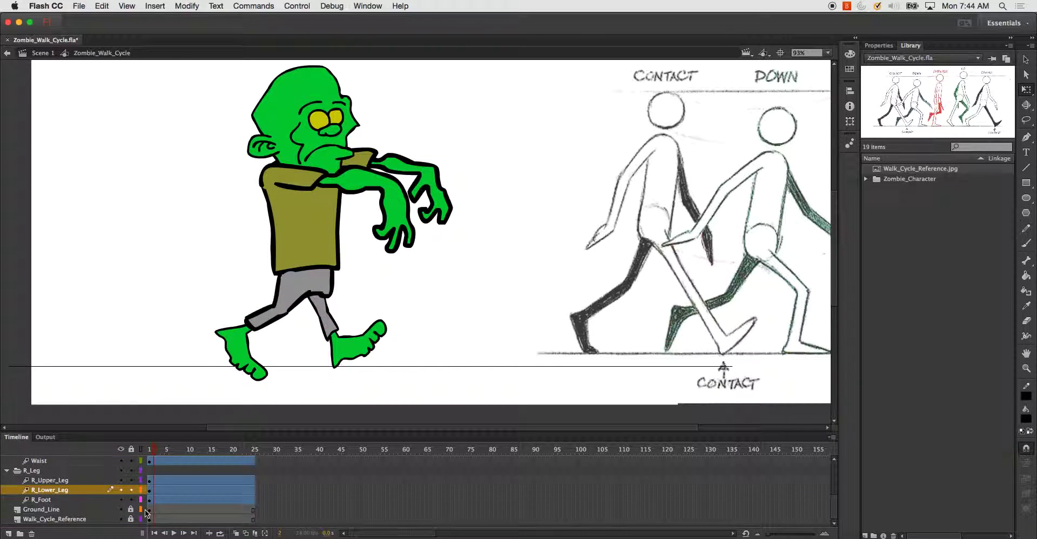
{"action": "key", "text": "Return"}
{"action": "left_click", "coordinate": [55, 482]}
{"action": "left_click", "coordinate": [51, 500], "text": "shift"}
{"action": "left_click_drag", "start_coordinate": [341, 324], "coordinate": [312, 282]}
{"action": "left_click_drag", "start_coordinate": [399, 272], "coordinate": [389, 257]}
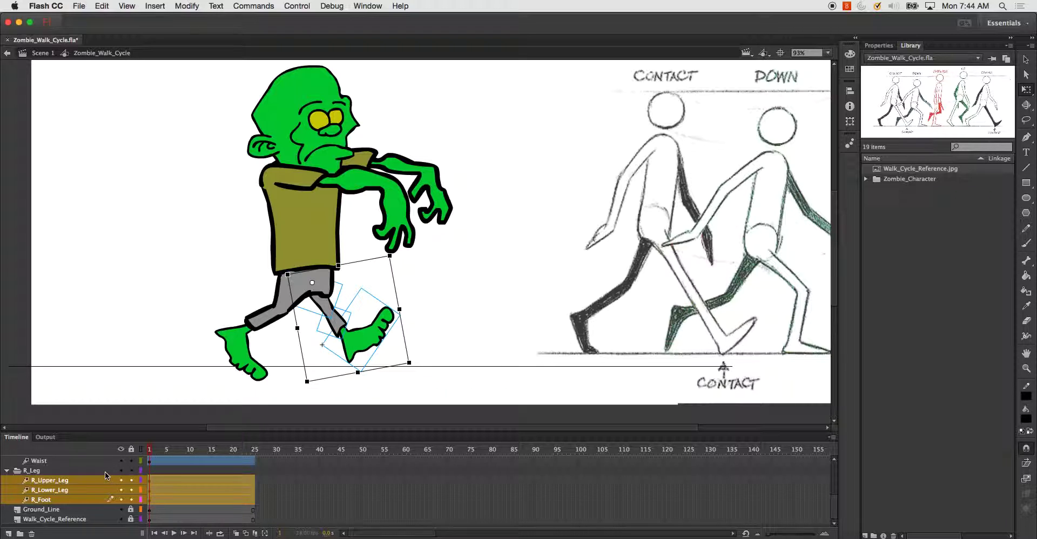
Select all of the zombie's body parts and move them down slightly so the front heel meets the ground line
{"action": "left_click", "coordinate": [54, 500]}
{"action": "scroll", "coordinate": [96, 477], "scroll_direction": "right", "scroll_amount": 3}
{"action": "scroll", "coordinate": [95, 477], "scroll_direction": "up", "scroll_amount": 4}
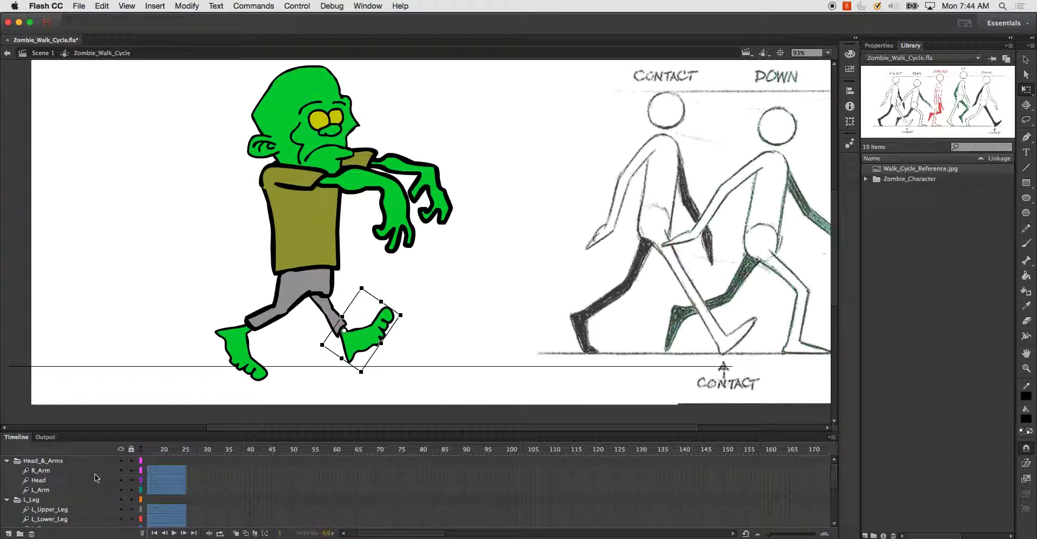
{"action": "key", "text": "super+a"}
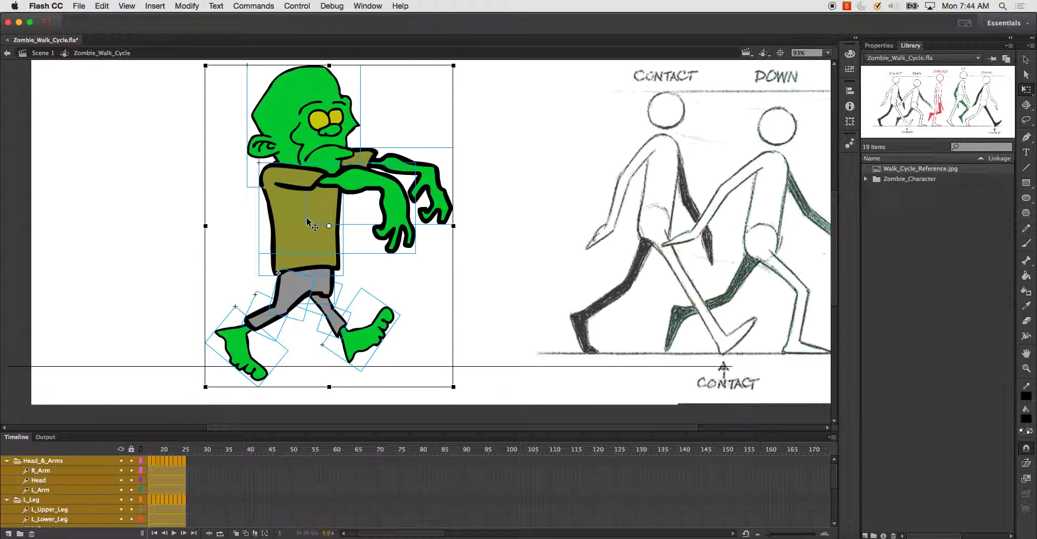
{"action": "left_click_drag", "start_coordinate": [307, 221], "coordinate": [306, 227]}
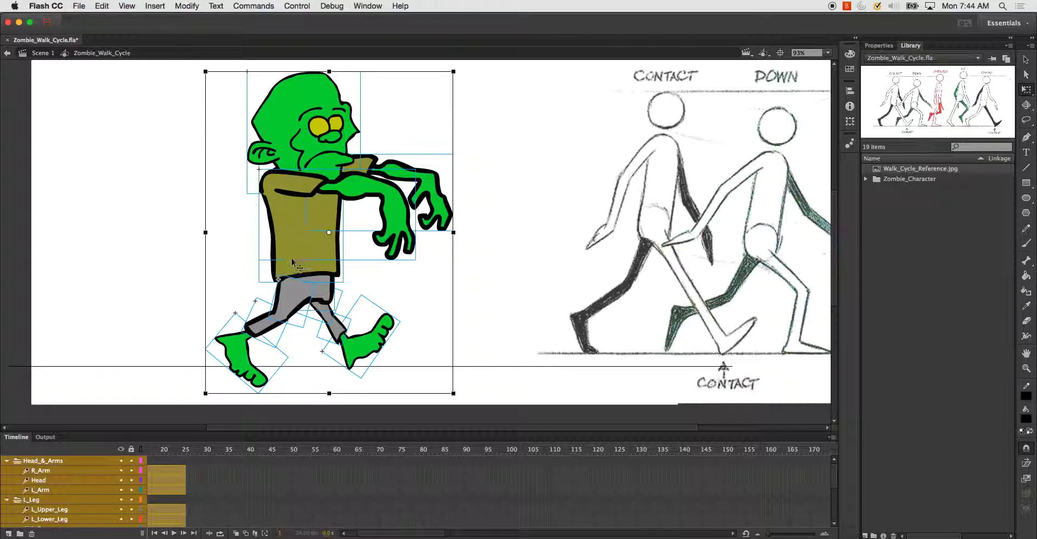
Rotate L_Lower_Leg and L_Foot together further clockwise about the knee to lift the rear foot
{"action": "scroll", "coordinate": [136, 348], "scroll_direction": "left", "scroll_amount": 3}
{"action": "left_click", "coordinate": [42, 480]}
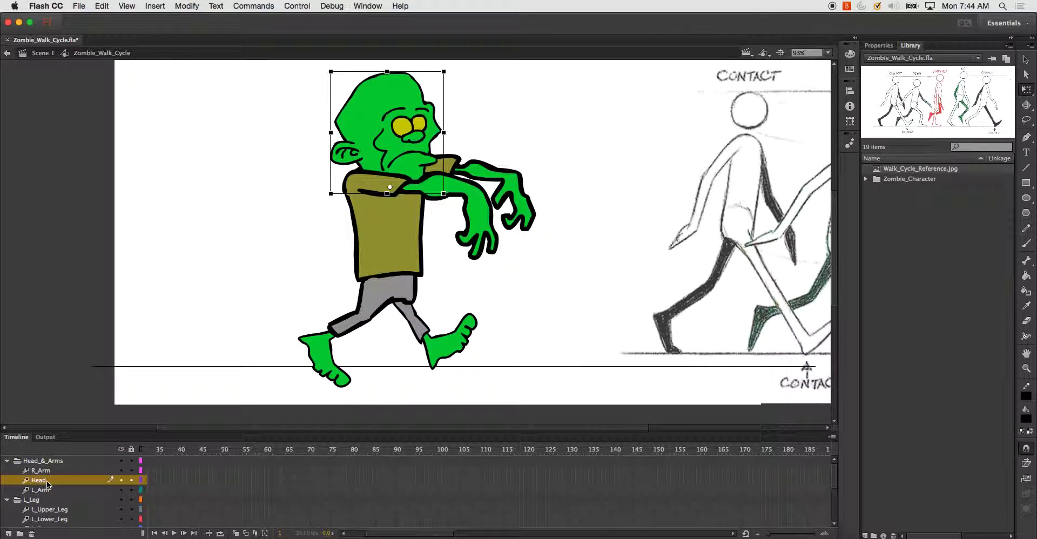
{"action": "scroll", "coordinate": [46, 489], "scroll_direction": "down", "scroll_amount": 1}
{"action": "left_click", "coordinate": [47, 509]}
{"action": "left_click", "coordinate": [48, 519], "text": "shift"}
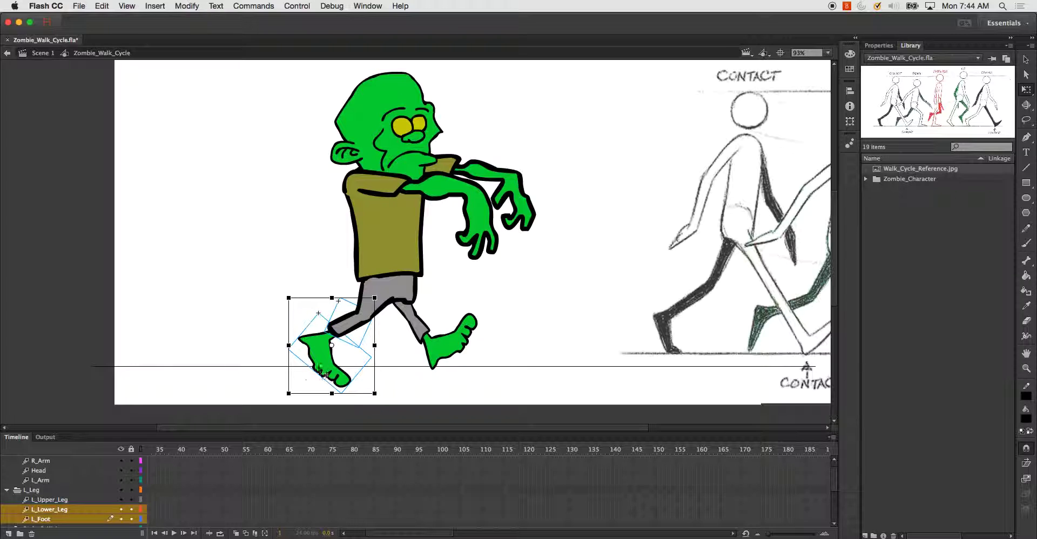
{"action": "left_click_drag", "start_coordinate": [332, 346], "coordinate": [388, 302]}
Rotate L_Foot further clockwise about the ankle so the rear foot stands nearly vertical on its toes
{"action": "left_click", "coordinate": [52, 522]}
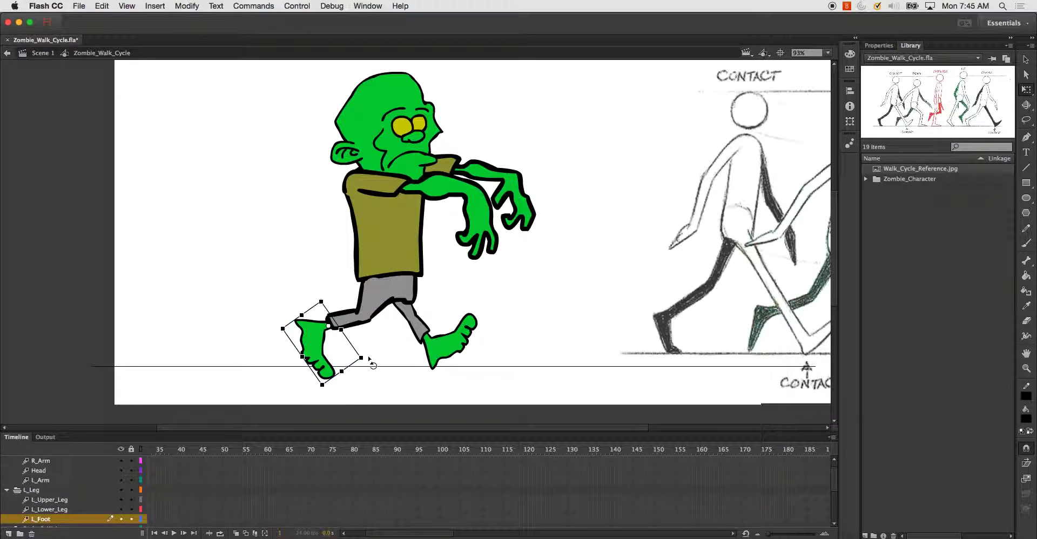
{"action": "left_click_drag", "start_coordinate": [372, 364], "coordinate": [368, 375]}
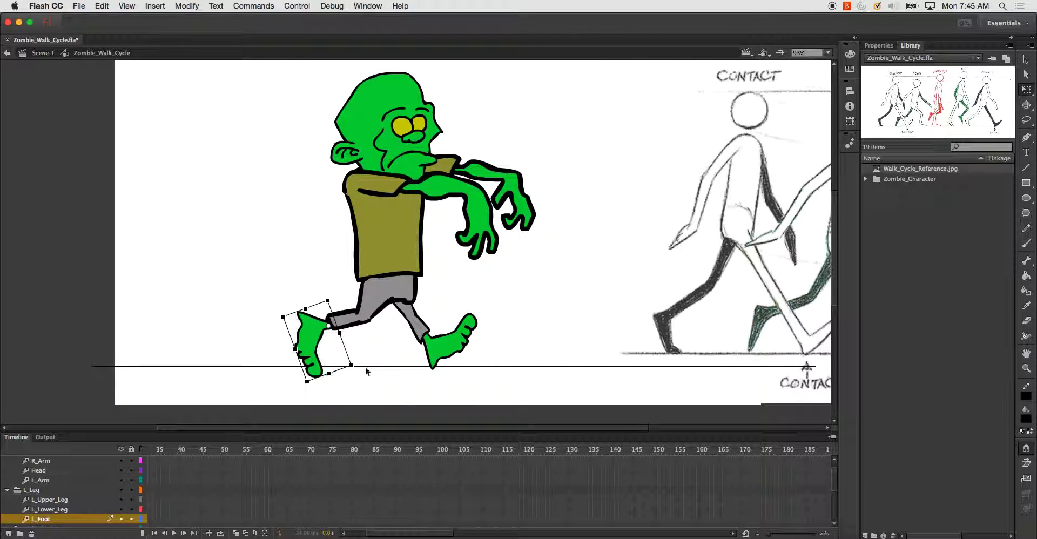
{"action": "left_click", "coordinate": [349, 388]}
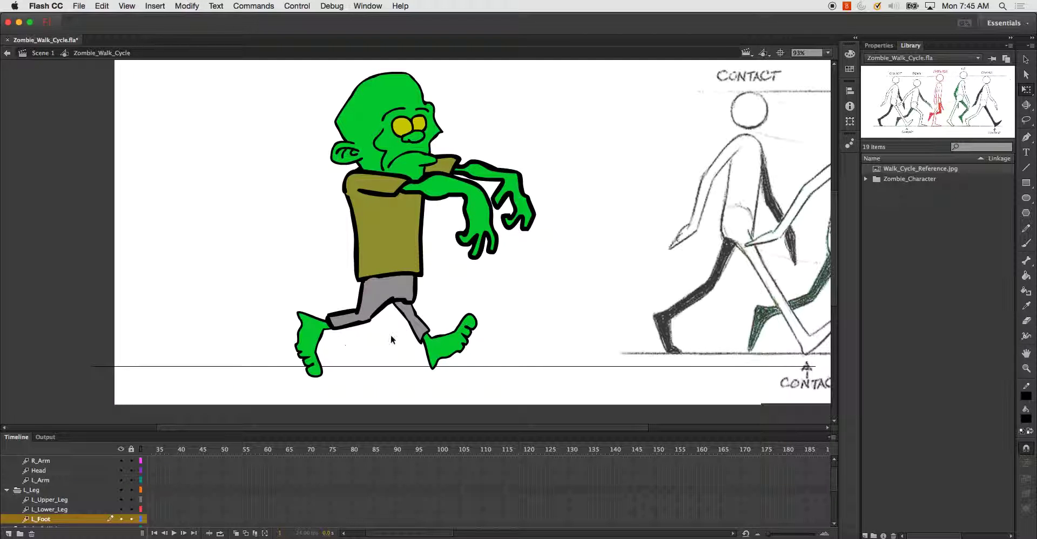
{"action": "mouse_move", "coordinate": [520, 294]}
{"action": "left_mouse_down"}
{"action": "mouse_move", "coordinate": [415, 300]}
{"action": "mouse_move", "coordinate": [405, 320]}
{"action": "left_mouse_up"}
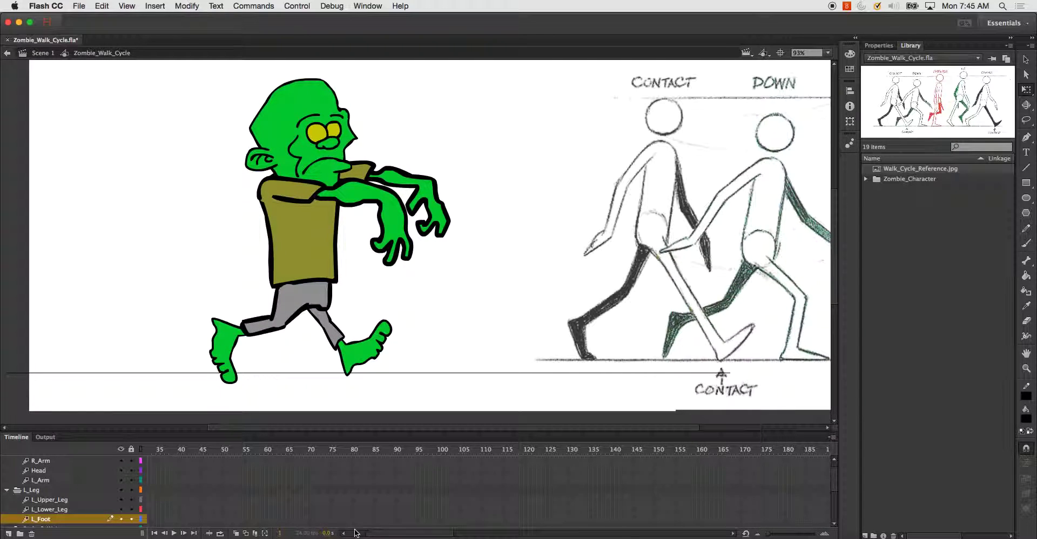
Go to frame 5 of the timeline to start the walk cycle's down pose
{"action": "left_click_drag", "start_coordinate": [381, 538], "coordinate": [363, 538]}
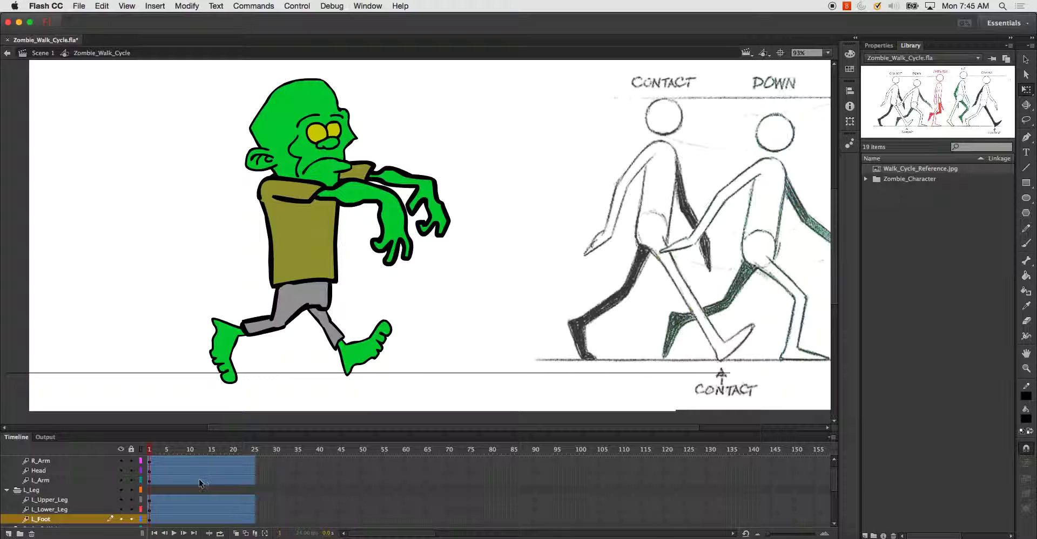
{"action": "left_click", "coordinate": [166, 450]}
{"action": "left_click", "coordinate": [168, 451]}
Try to move the zombie's body parts down slightly at frame 5 with R_Foot left out of the selection
{"action": "left_click", "coordinate": [39, 519]}
{"action": "scroll", "coordinate": [49, 513], "scroll_direction": "up", "scroll_amount": 1}
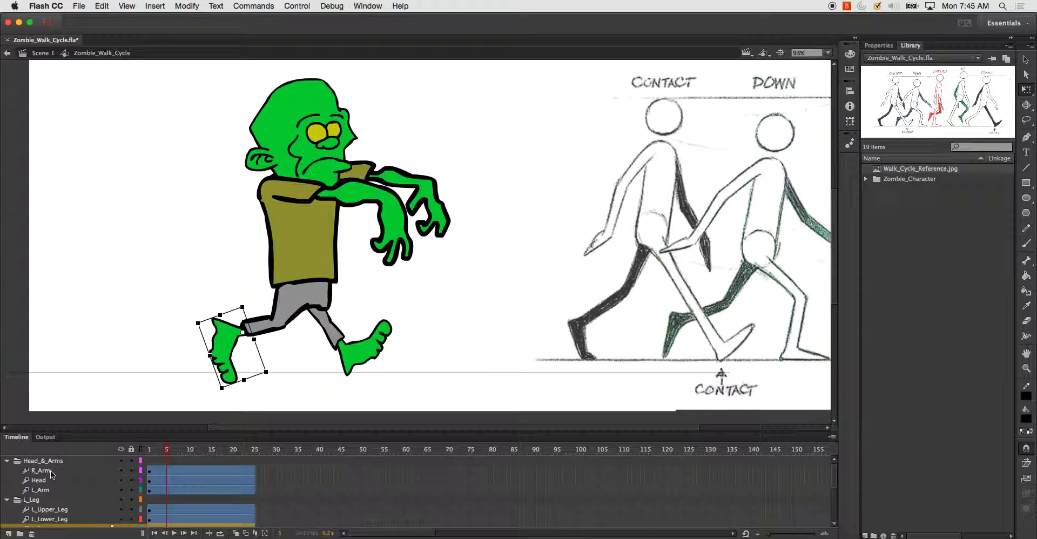
{"action": "left_click", "coordinate": [57, 462], "text": "shift"}
{"action": "scroll", "coordinate": [60, 476], "scroll_direction": "down", "scroll_amount": 10}
{"action": "scroll", "coordinate": [63, 495], "scroll_direction": "up", "scroll_amount": 3}
{"action": "left_click", "coordinate": [61, 510]}
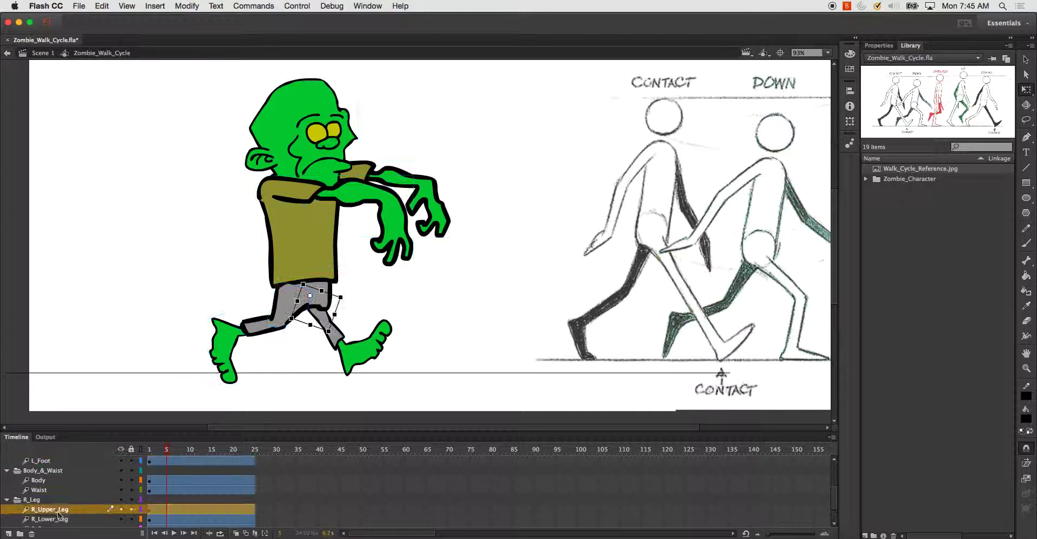
{"action": "left_click", "coordinate": [59, 519]}
{"action": "scroll", "coordinate": [65, 508], "scroll_direction": "up", "scroll_amount": 5}
{"action": "left_click", "coordinate": [57, 462], "text": "shift"}
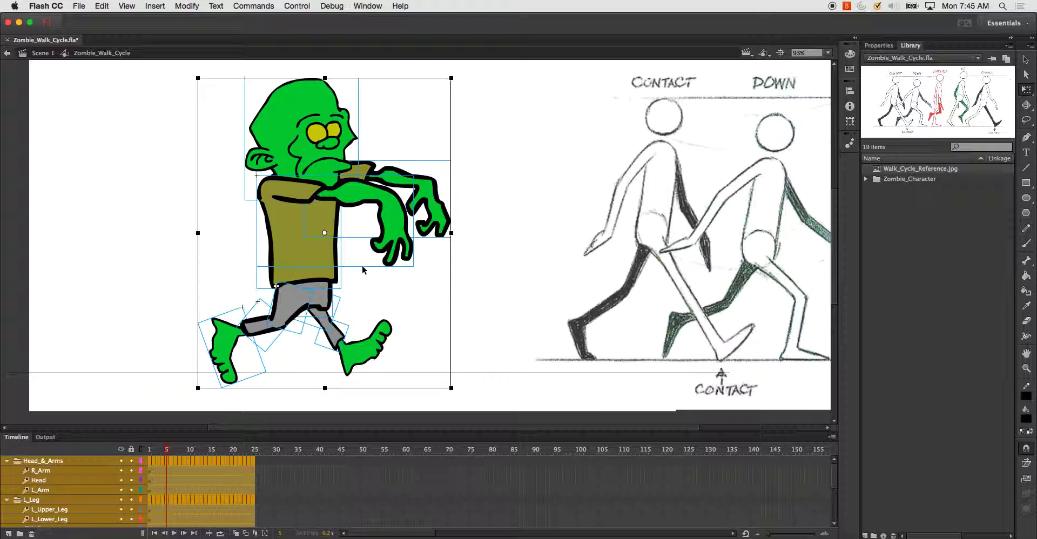
{"action": "left_click_drag", "start_coordinate": [319, 160], "coordinate": [319, 170]}
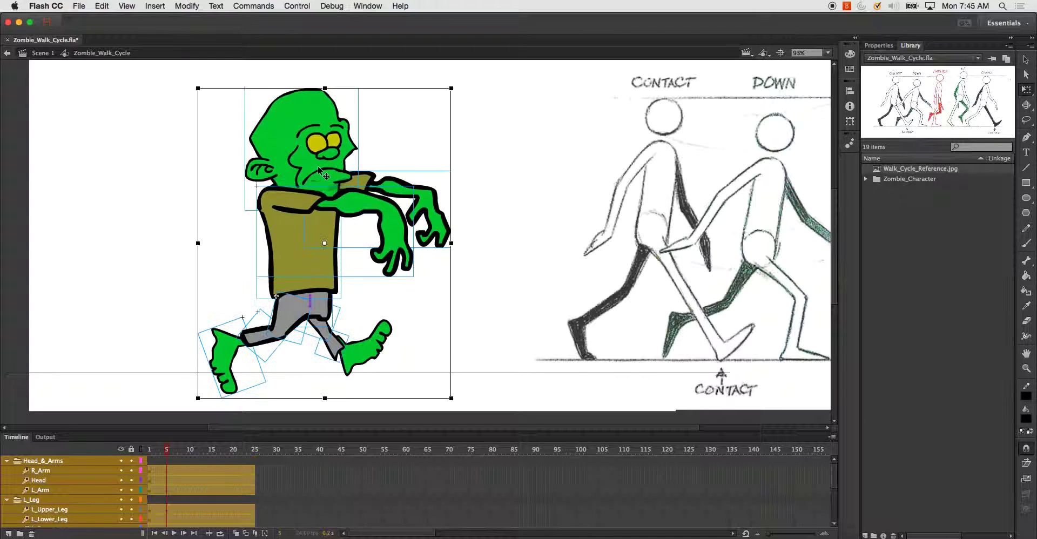
{"action": "key", "text": "super+z"}
Select all of the zombie's body parts from R_Foot up to R_Arm and move them down slightly at frame 5
{"action": "left_click", "coordinate": [81, 501]}
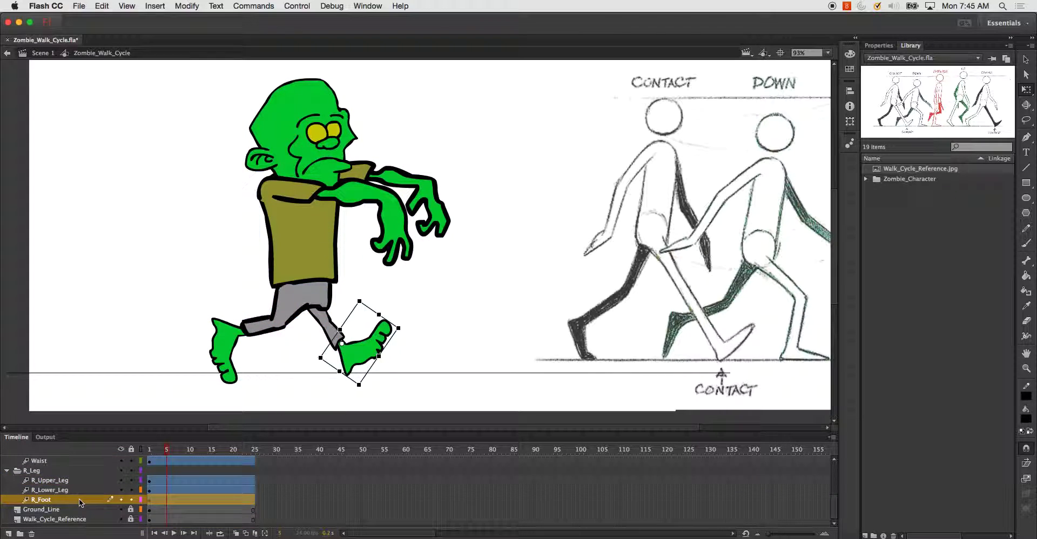
{"action": "scroll", "coordinate": [80, 502], "scroll_direction": "up", "scroll_amount": 5}
{"action": "left_click", "coordinate": [73, 469], "text": "shift"}
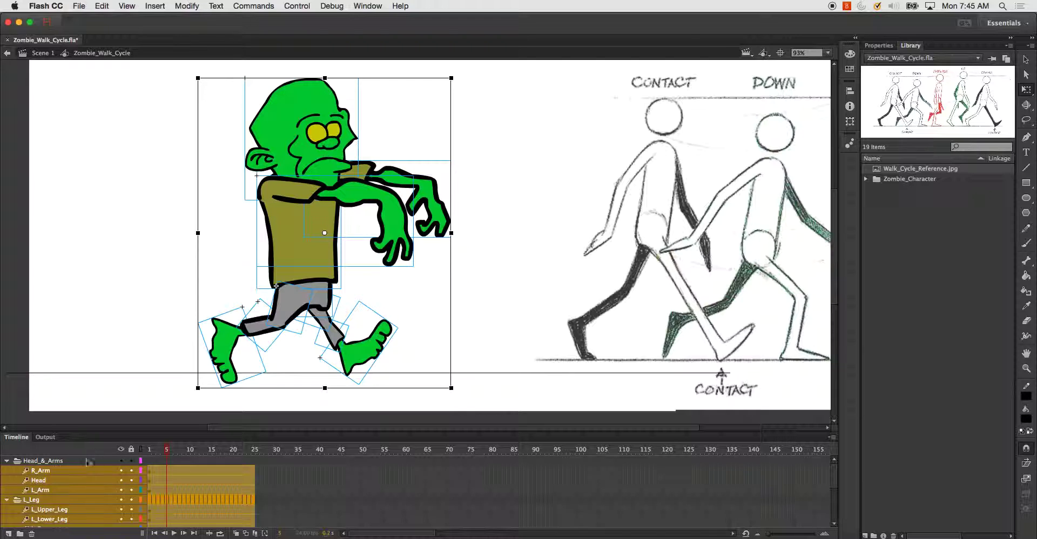
{"action": "left_click_drag", "start_coordinate": [300, 237], "coordinate": [298, 241]}
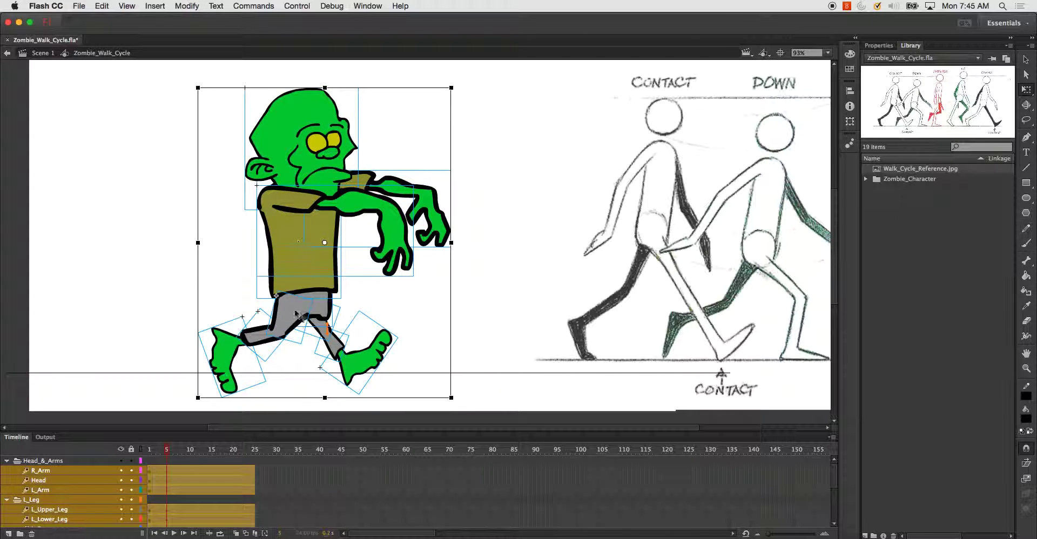
Rotate R_Lower_Leg and R_Foot together clockwise about the knee, bending the front leg and bringing the foot nearly flat
{"action": "scroll", "coordinate": [101, 491], "scroll_direction": "right", "scroll_amount": 3}
{"action": "scroll", "coordinate": [101, 490], "scroll_direction": "down", "scroll_amount": 5}
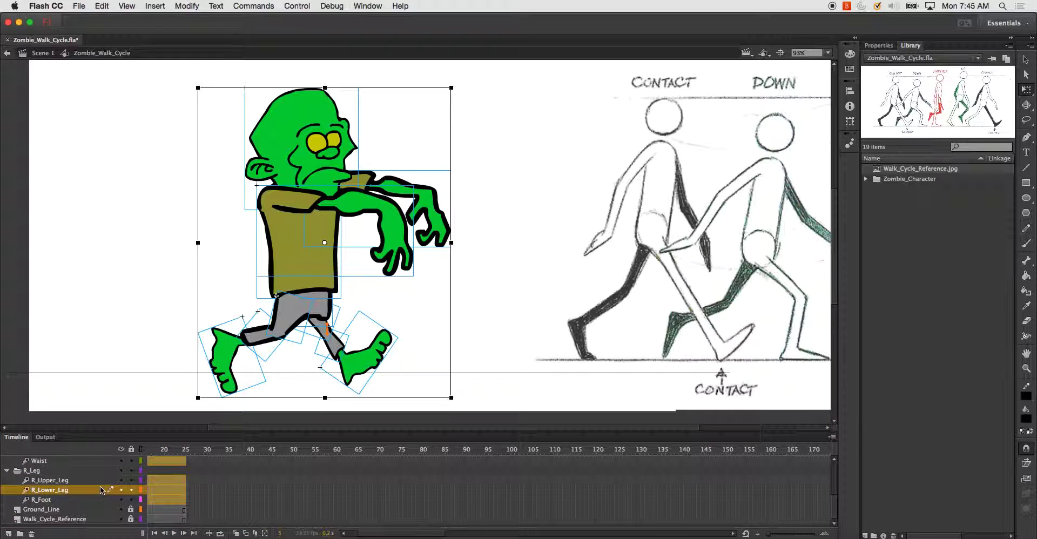
{"action": "scroll", "coordinate": [403, 535], "scroll_direction": "left", "scroll_amount": 3}
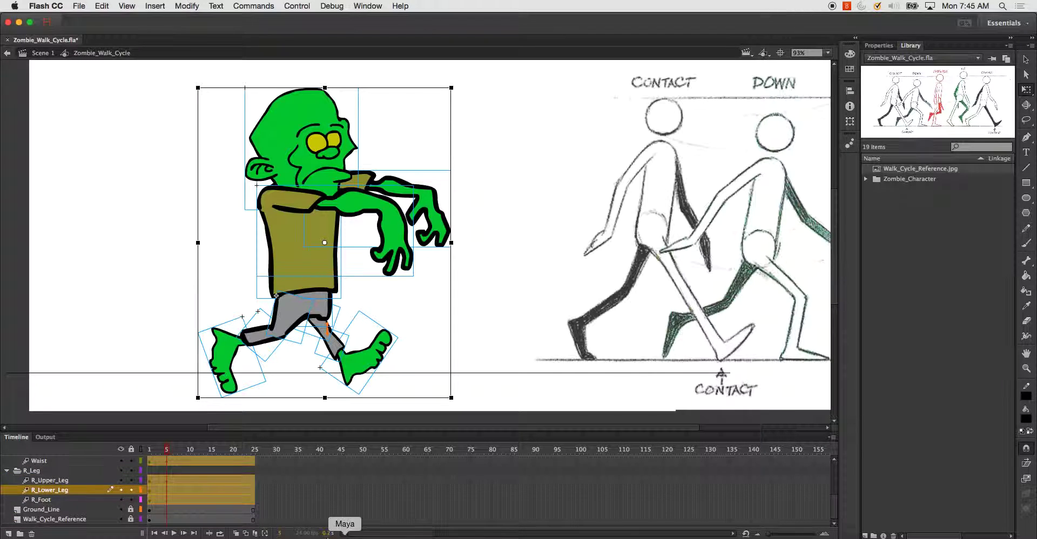
{"action": "left_click", "coordinate": [73, 497]}
{"action": "left_click", "coordinate": [74, 491]}
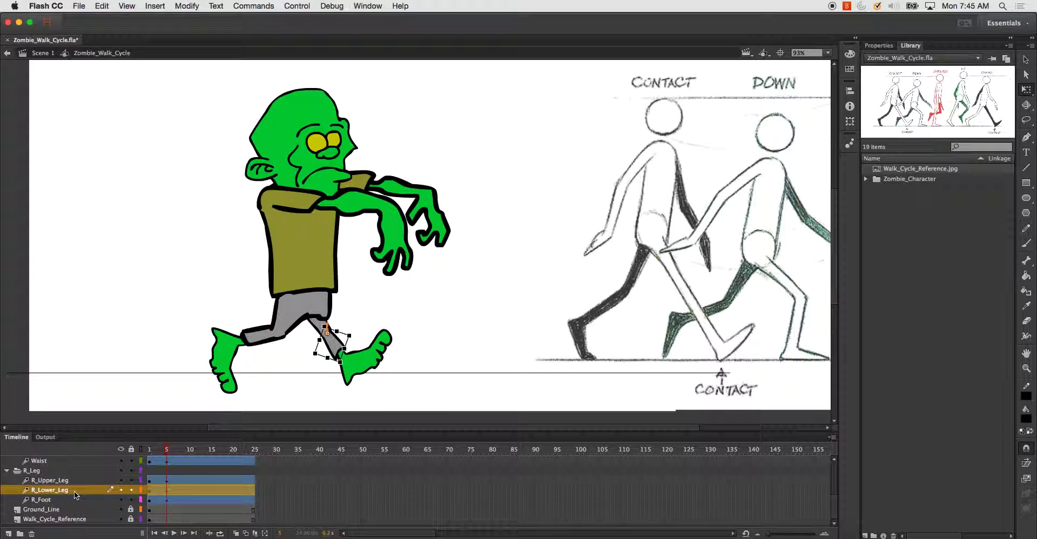
{"action": "left_click", "coordinate": [74, 500], "text": "shift"}
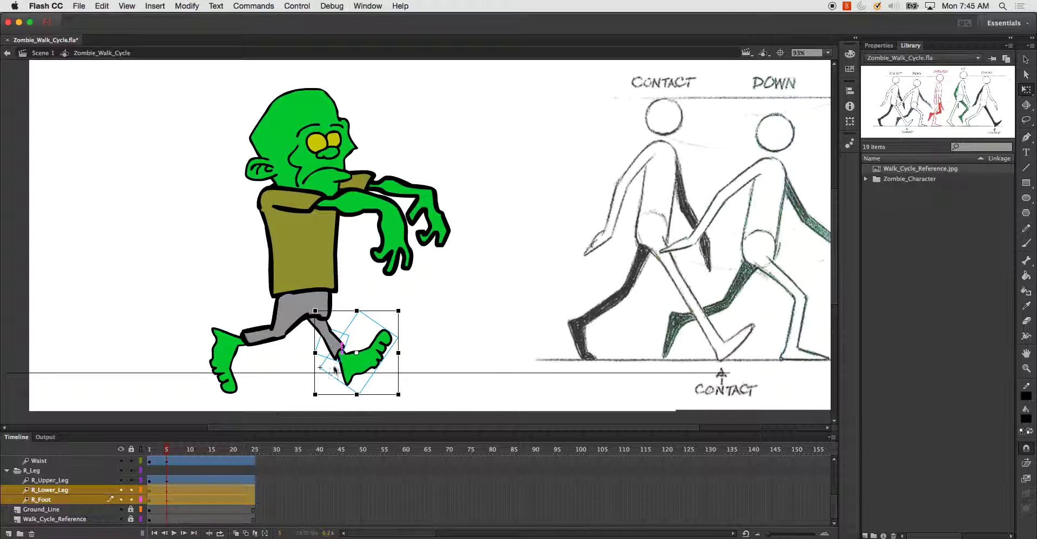
{"action": "left_click_drag", "start_coordinate": [356, 353], "coordinate": [328, 333]}
{"action": "left_click_drag", "start_coordinate": [402, 310], "coordinate": [395, 361]}
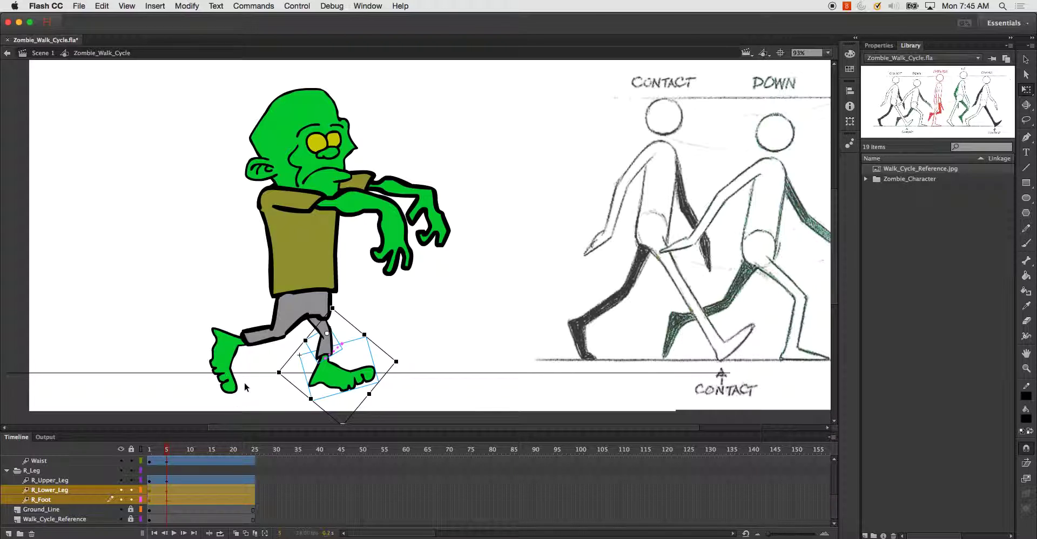
Rotate L_Lower_Leg and L_Foot together clockwise about the knee to raise the rear foot at frame 5
{"action": "scroll", "coordinate": [65, 486], "scroll_direction": "up", "scroll_amount": 3}
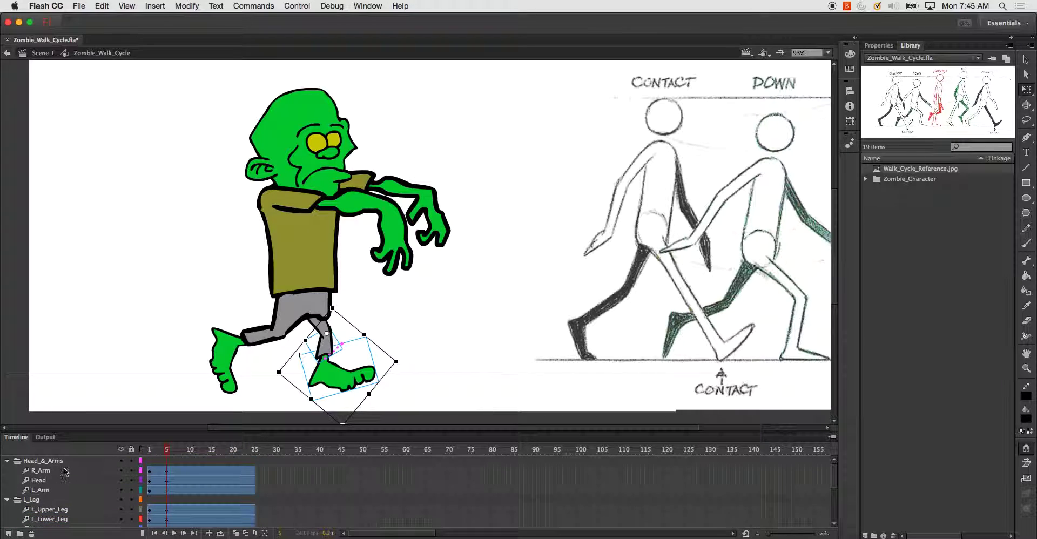
{"action": "scroll", "coordinate": [50, 509], "scroll_direction": "down", "scroll_amount": 3}
{"action": "scroll", "coordinate": [63, 490], "scroll_direction": "right", "scroll_amount": 3}
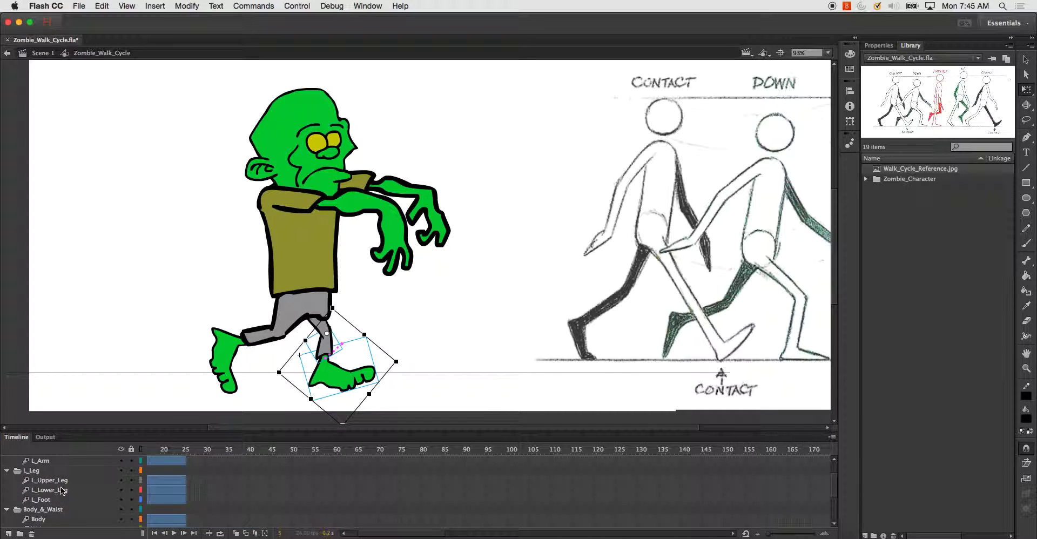
{"action": "scroll", "coordinate": [109, 482], "scroll_direction": "left", "scroll_amount": 3}
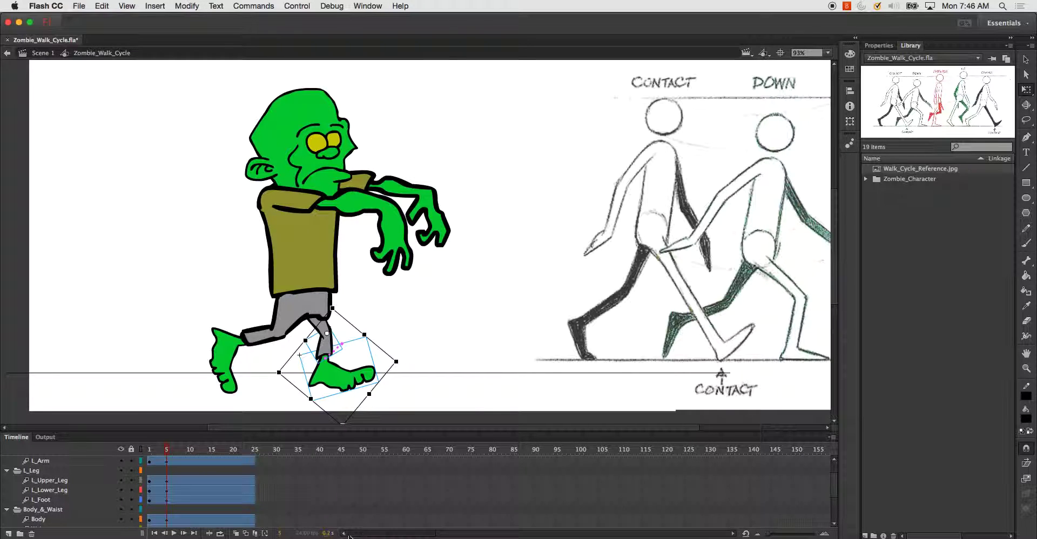
{"action": "left_click", "coordinate": [68, 490]}
{"action": "left_click", "coordinate": [65, 500], "text": "shift"}
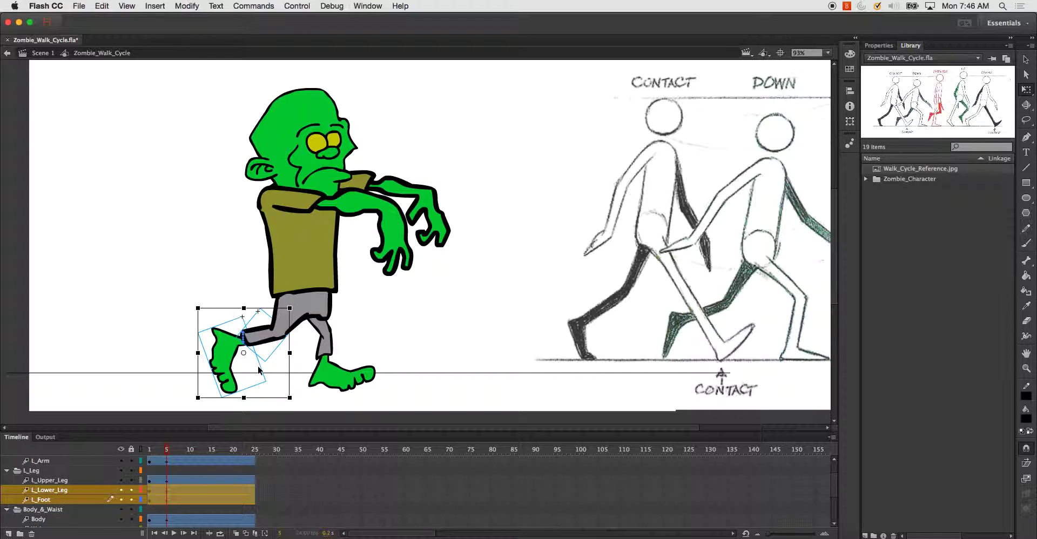
{"action": "left_click_drag", "start_coordinate": [245, 353], "coordinate": [301, 313]}
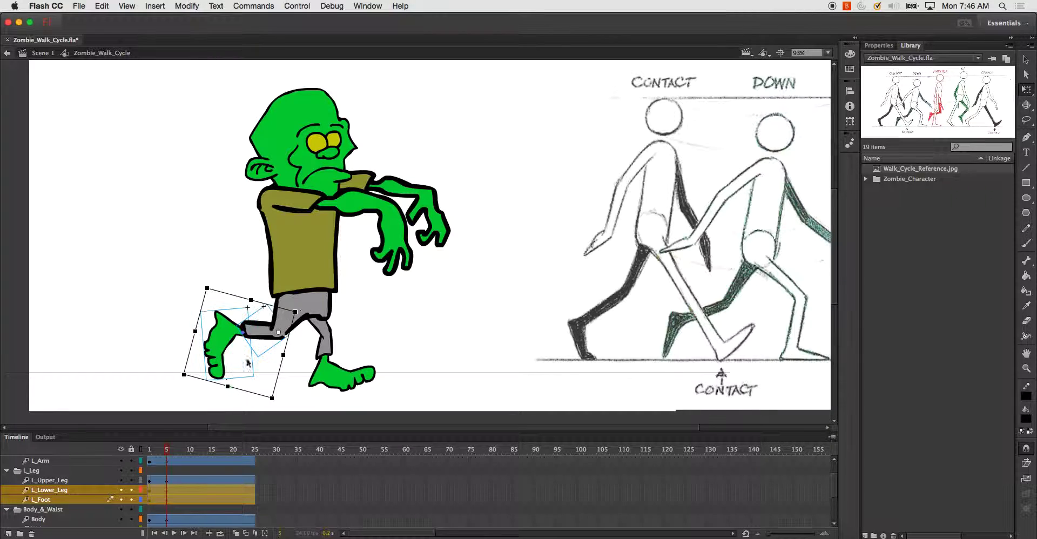
Rotate L_Foot further clockwise about the ankle so its toes point down and back
{"action": "left_click", "coordinate": [56, 499]}
{"action": "left_click_drag", "start_coordinate": [257, 385], "coordinate": [253, 390]}
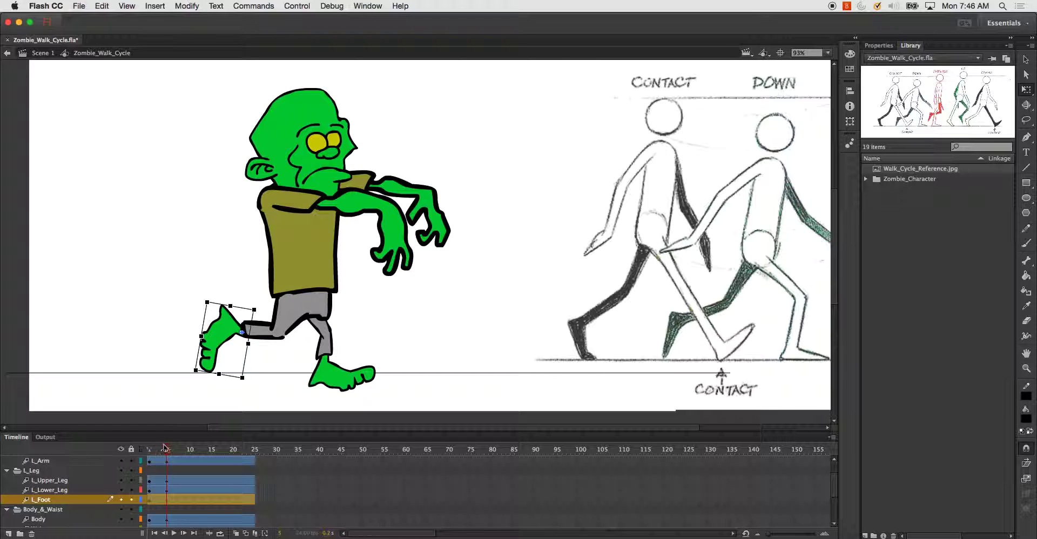
{"action": "mouse_move", "coordinate": [165, 447]}
{"action": "left_mouse_down"}
{"action": "mouse_move", "coordinate": [141, 448]}
{"action": "mouse_move", "coordinate": [193, 455]}
{"action": "mouse_move", "coordinate": [149, 453]}
{"action": "mouse_move", "coordinate": [167, 461]}
{"action": "left_mouse_up"}
Compare the zombie with the reference's PASS POS figure and go to frame 9 of the timeline
{"action": "scroll", "coordinate": [378, 430], "scroll_direction": "right", "scroll_amount": 8}
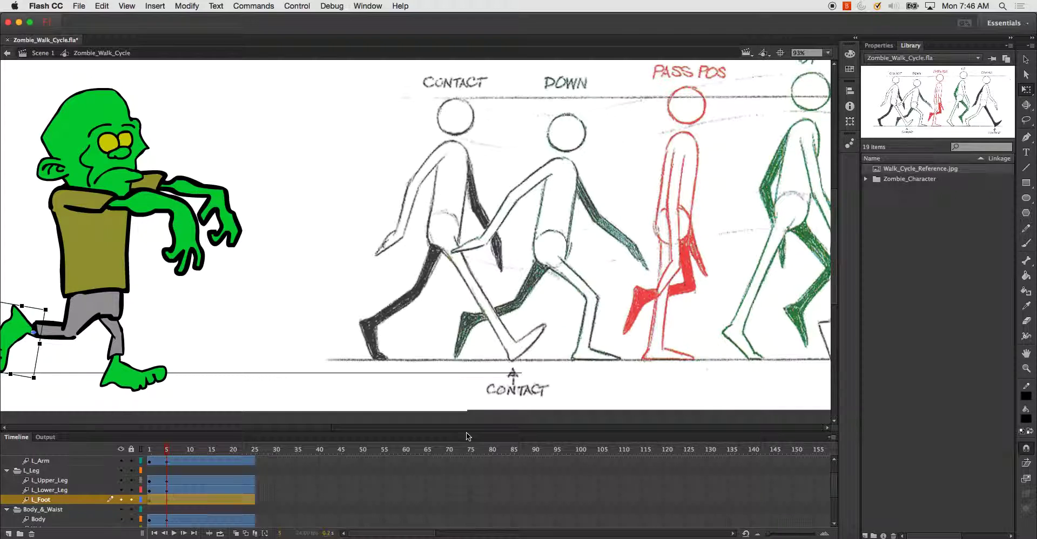
{"action": "scroll", "coordinate": [468, 436], "scroll_direction": "left", "scroll_amount": 3}
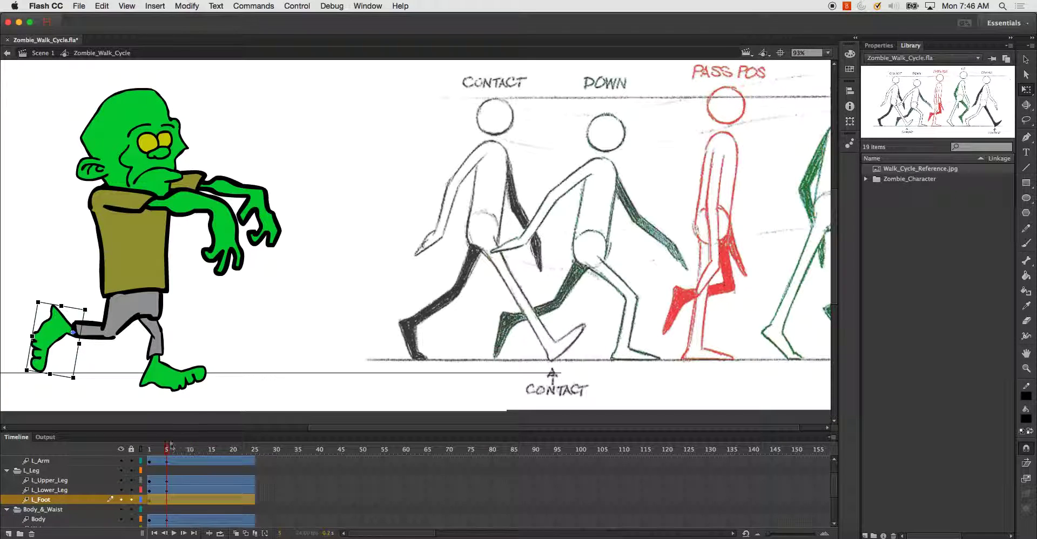
{"action": "left_click_drag", "start_coordinate": [166, 453], "coordinate": [188, 459]}
{"action": "left_click", "coordinate": [185, 459]}
{"action": "left_click_drag", "start_coordinate": [391, 428], "coordinate": [274, 431]}
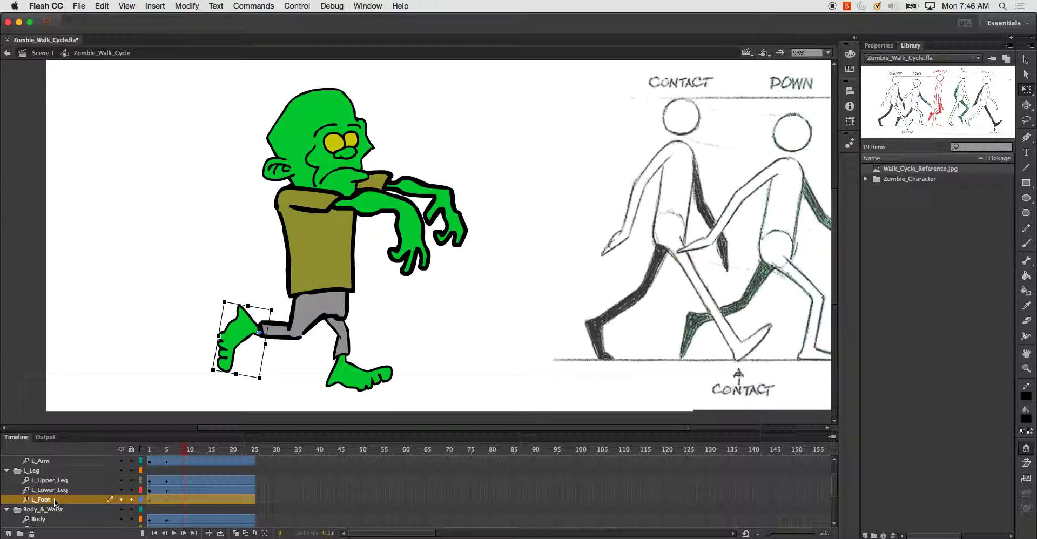
Select all of the zombie's body parts at frame 9 and move them up so the front foot rests near the ground line
{"action": "left_click", "coordinate": [63, 481], "text": "shift"}
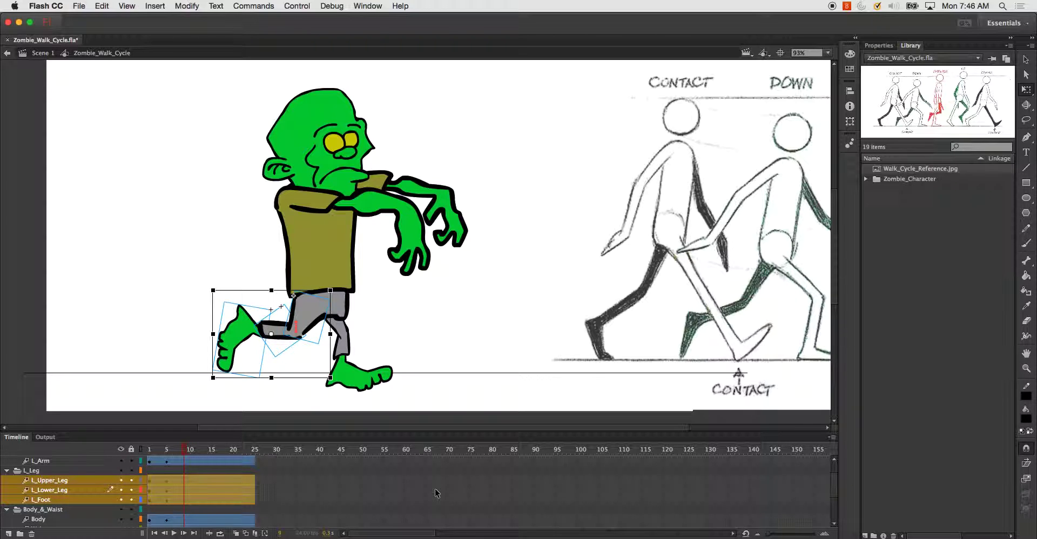
{"action": "left_click_drag", "start_coordinate": [485, 429], "coordinate": [613, 429]}
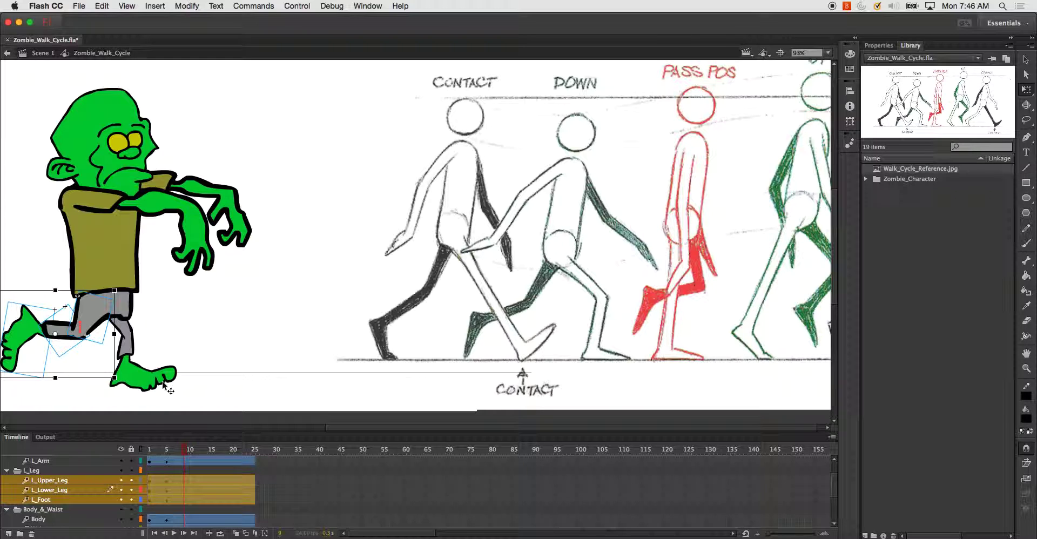
{"action": "scroll", "coordinate": [57, 499], "scroll_direction": "right", "scroll_amount": 2}
{"action": "scroll", "coordinate": [56, 498], "scroll_direction": "down", "scroll_amount": 6}
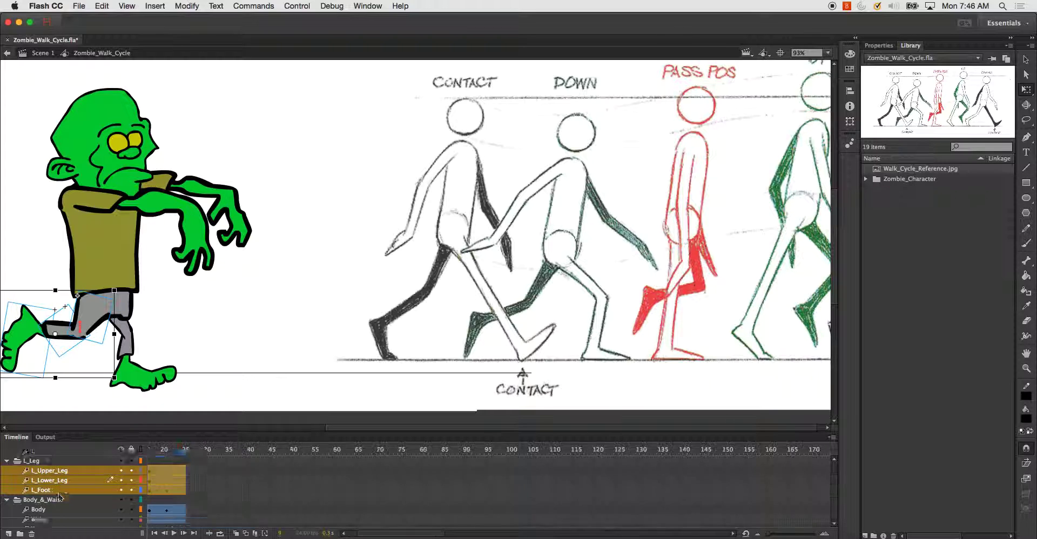
{"action": "left_click", "coordinate": [54, 498]}
{"action": "scroll", "coordinate": [55, 498], "scroll_direction": "up", "scroll_amount": 8}
{"action": "left_click", "coordinate": [50, 461], "text": "shift"}
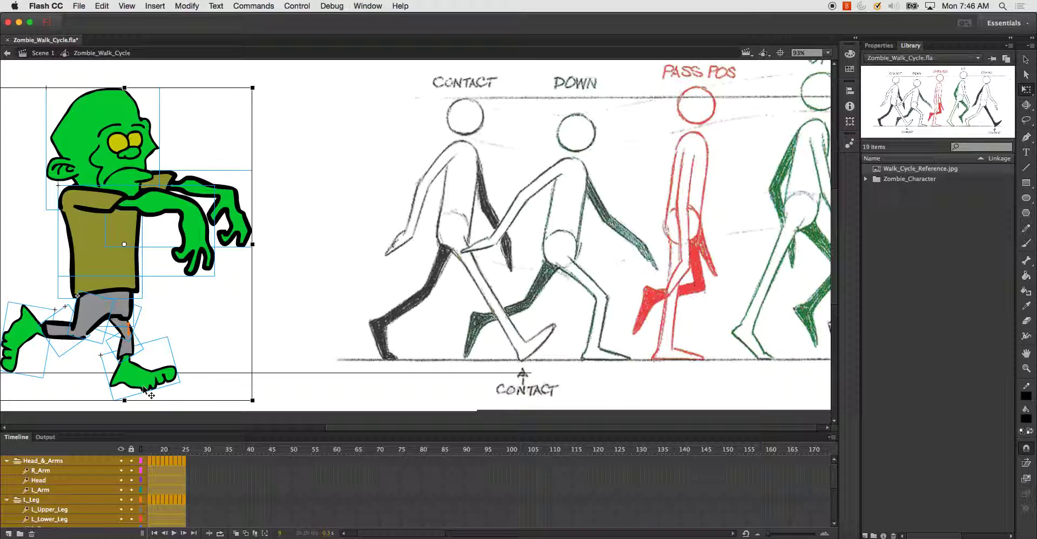
{"action": "left_click_drag", "start_coordinate": [106, 239], "coordinate": [107, 226]}
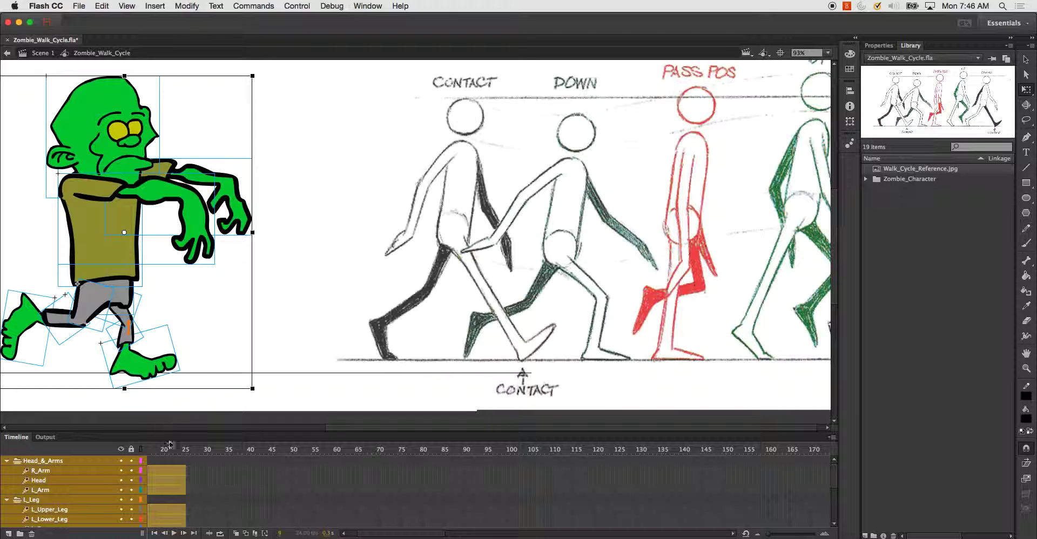
{"action": "left_click_drag", "start_coordinate": [418, 534], "coordinate": [346, 534]}
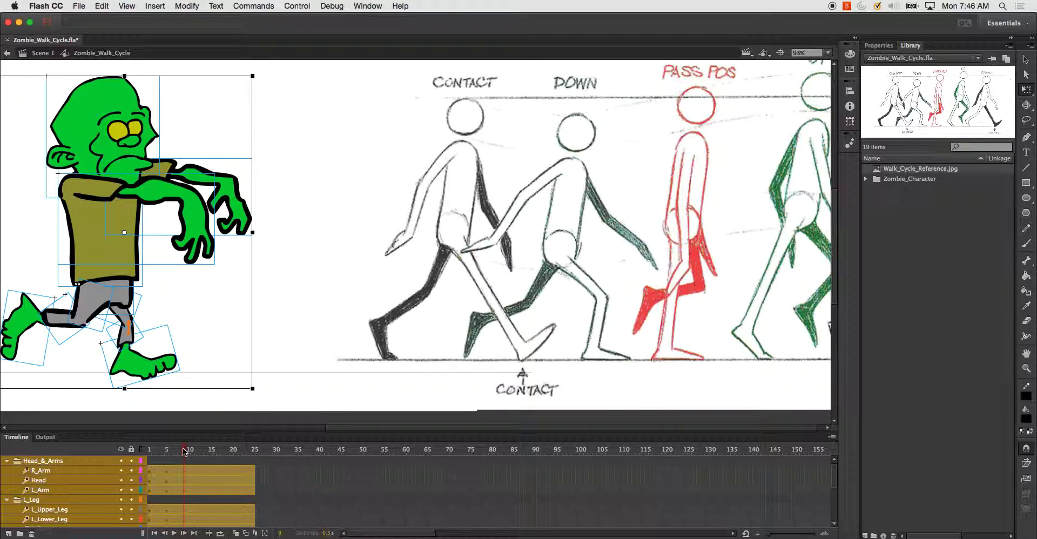
{"action": "mouse_move", "coordinate": [185, 452]}
{"action": "left_mouse_down"}
{"action": "mouse_move", "coordinate": [151, 455]}
{"action": "mouse_move", "coordinate": [185, 457]}
{"action": "left_mouse_up"}
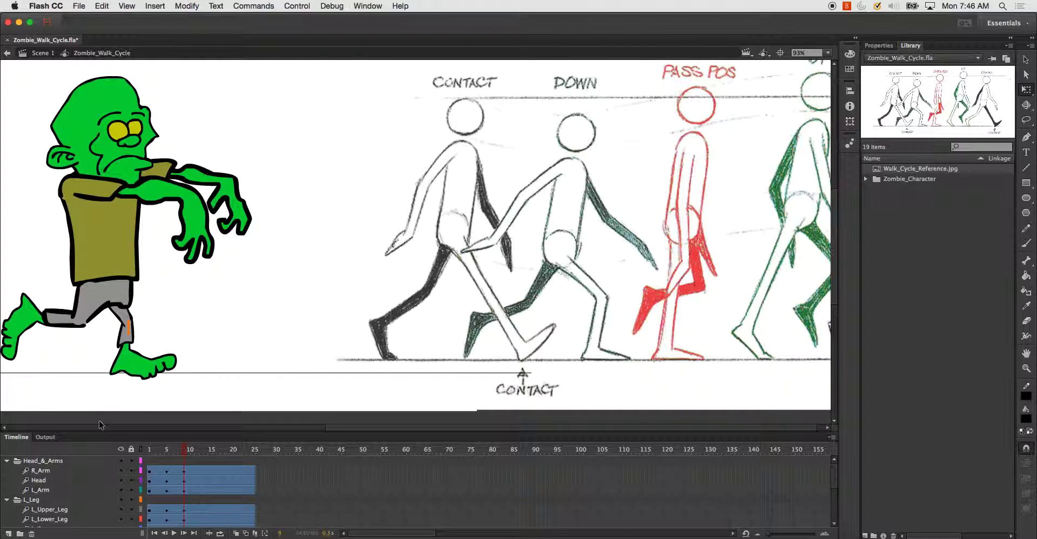
Rotate R_Upper_Leg, R_Lower_Leg and R_Foot together clockwise about the hip to bring the supporting leg under the body
{"action": "scroll", "coordinate": [62, 476], "scroll_direction": "down", "scroll_amount": 4}
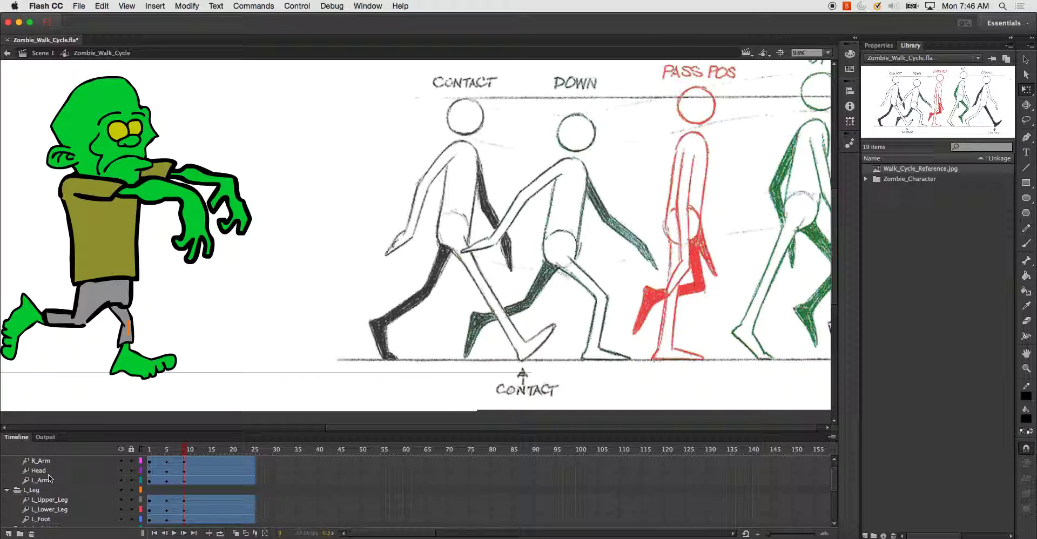
{"action": "left_click", "coordinate": [48, 480]}
{"action": "left_click", "coordinate": [46, 500], "text": "shift"}
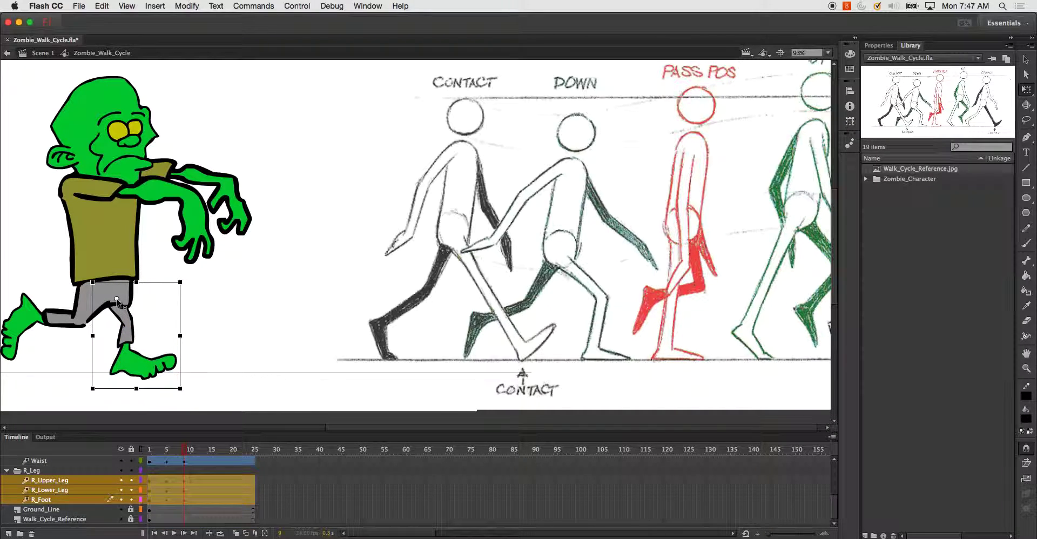
{"action": "left_click_drag", "start_coordinate": [185, 287], "coordinate": [179, 314]}
Rotate R_Lower_Leg and R_Foot together counterclockwise about the knee so the supporting leg stands nearly straight at frame 9
{"action": "left_click", "coordinate": [52, 501]}
{"action": "left_click", "coordinate": [52, 493], "text": "shift"}
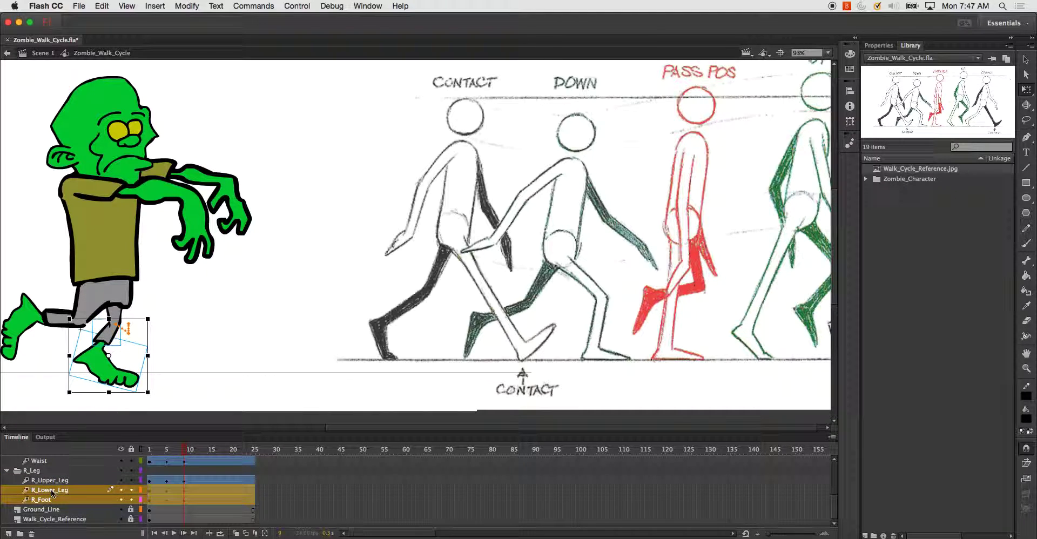
{"action": "left_click_drag", "start_coordinate": [118, 364], "coordinate": [145, 298]}
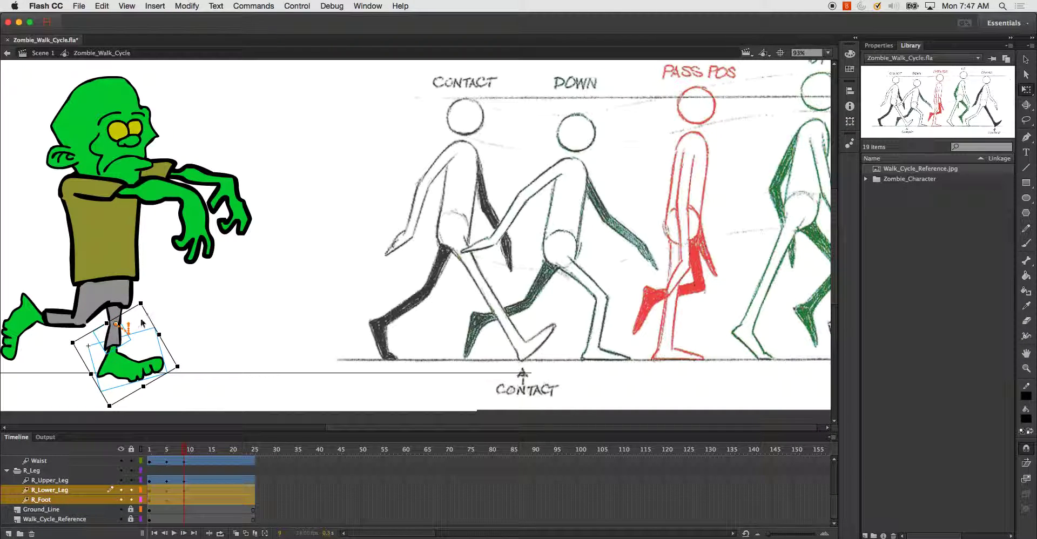
Return to frame 5 and nudge R_Lower_Leg and R_Foot slightly left to line up with the upper leg at the knee
{"action": "left_click_drag", "start_coordinate": [184, 451], "coordinate": [166, 452]}
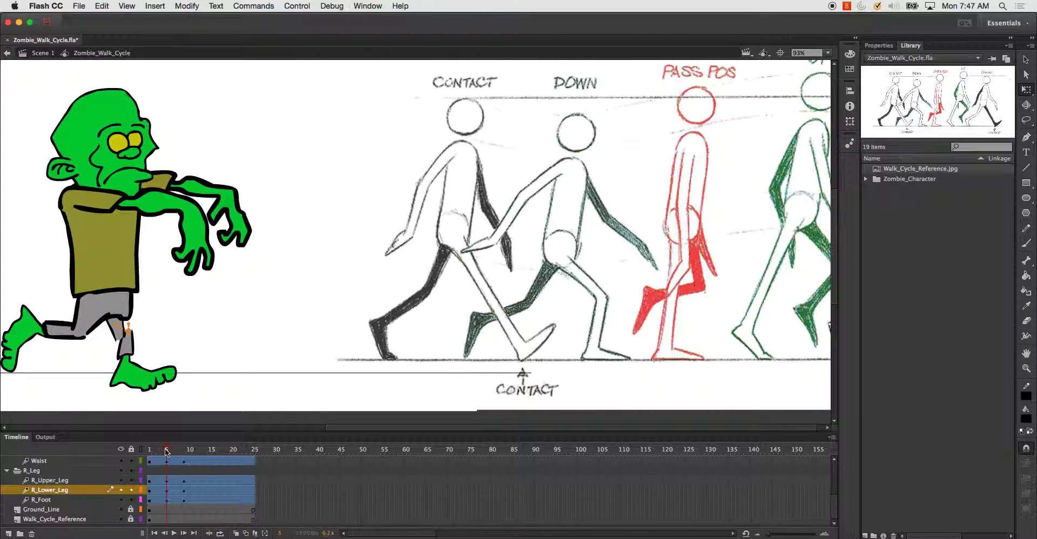
{"action": "left_click", "coordinate": [49, 499]}
{"action": "left_click", "coordinate": [52, 491], "text": "shift"}
{"action": "key", "text": "Left"}
{"action": "key", "text": "Left"}
{"action": "key", "text": "Left"}
{"action": "key", "text": "Left"}
{"action": "key", "text": "Left"}
{"action": "key", "text": "Left"}
{"action": "key", "text": "Left"}
{"action": "key", "text": "Left"}
{"action": "key", "text": "Left"}
{"action": "key", "text": "Left"}
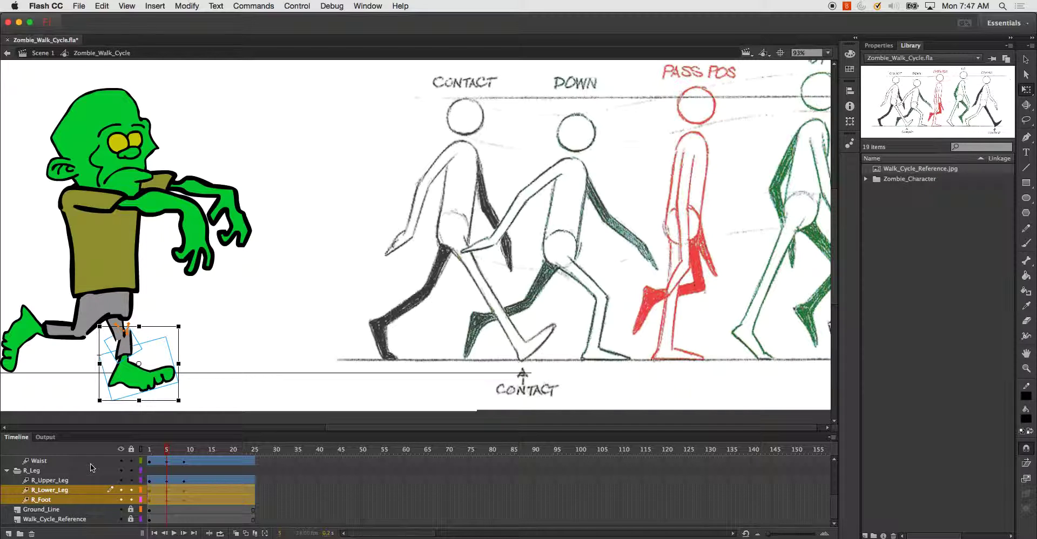
Nudge R_Lower_Leg and R_Foot a little farther left at frame 5, then scrub toward frame 9 to check the knee joint
{"action": "key", "text": "Left"}
{"action": "key", "text": "Left"}
{"action": "key", "text": "Left"}
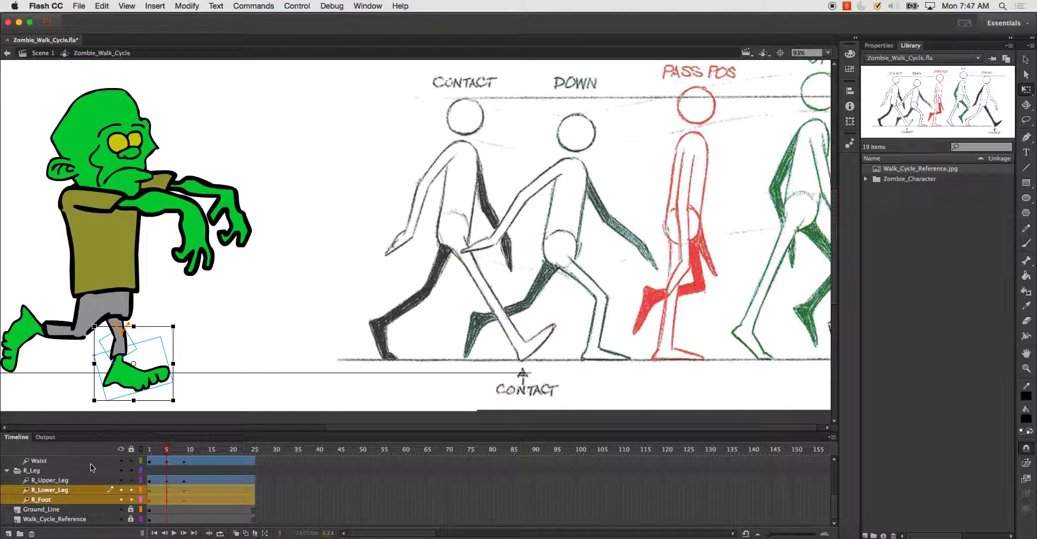
{"action": "left_click_drag", "start_coordinate": [157, 453], "coordinate": [190, 466]}
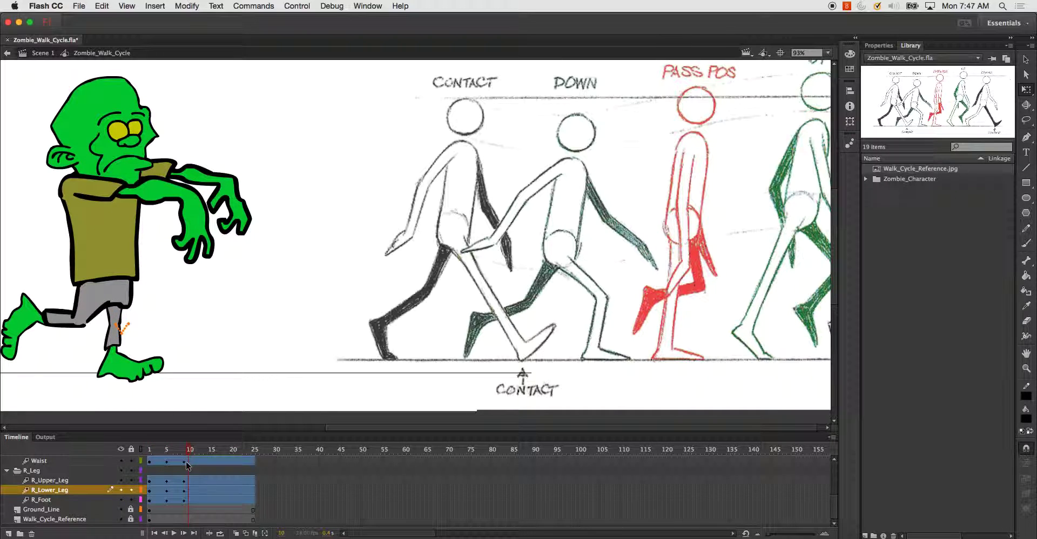
Select all of the zombie's body parts at frame 9, move them down slightly and scrub the timeline to check the motion
{"action": "left_click", "coordinate": [61, 501]}
{"action": "scroll", "coordinate": [60, 501], "scroll_direction": "up", "scroll_amount": 3}
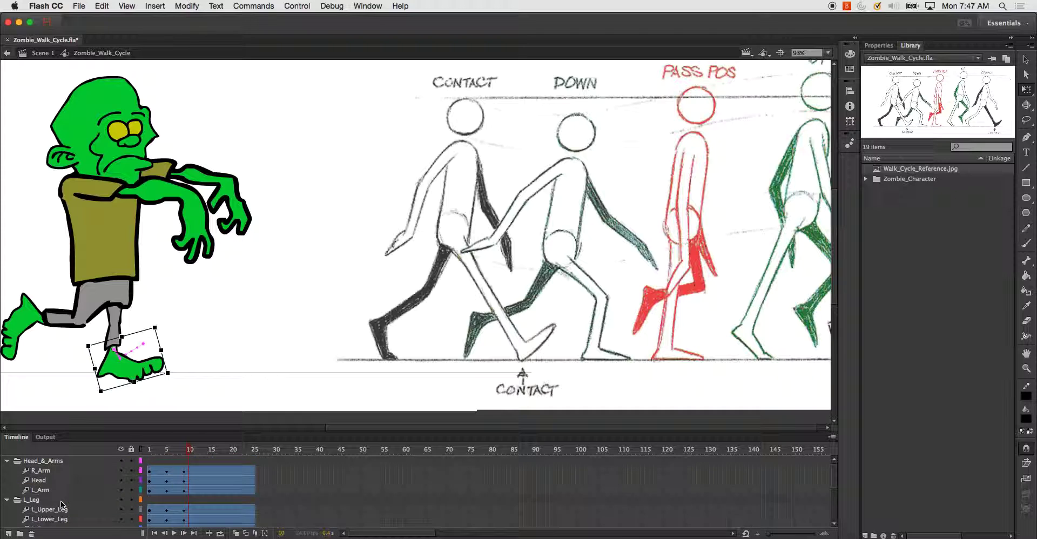
{"action": "left_click", "coordinate": [55, 463], "text": "shift"}
{"action": "left_click", "coordinate": [191, 450]}
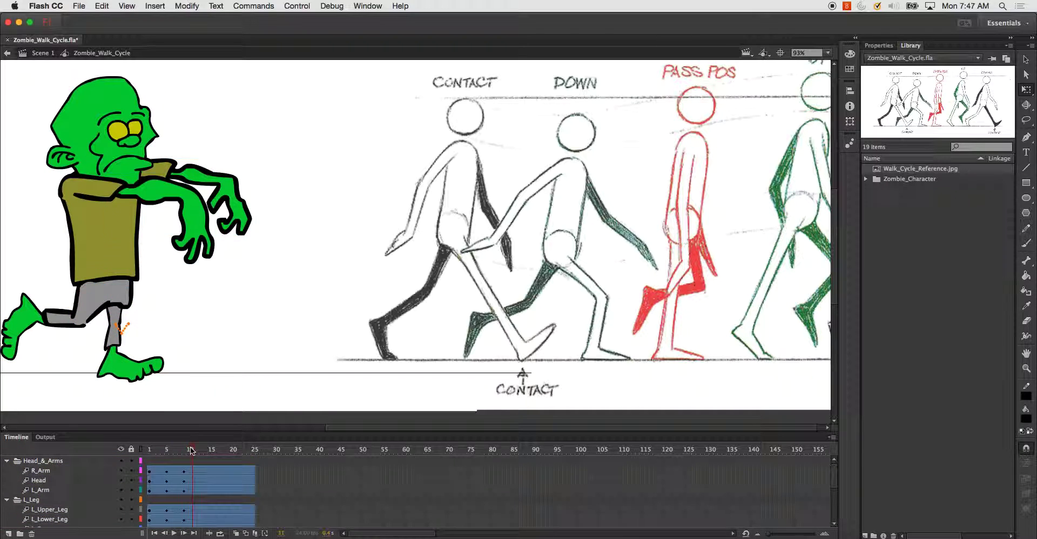
{"action": "left_click", "coordinate": [75, 461]}
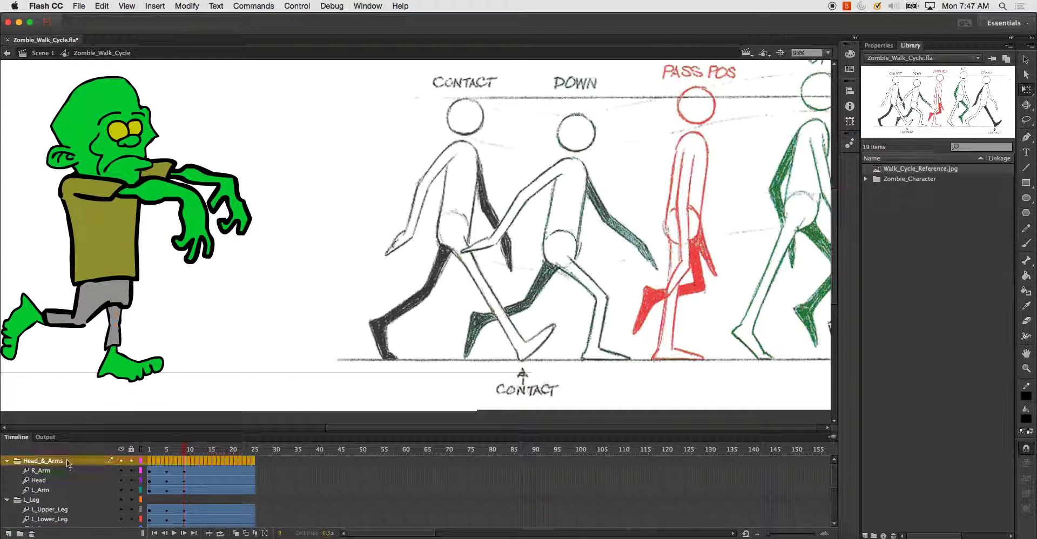
{"action": "scroll", "coordinate": [64, 478], "scroll_direction": "down", "scroll_amount": 3}
{"action": "left_click", "coordinate": [46, 499], "text": "shift"}
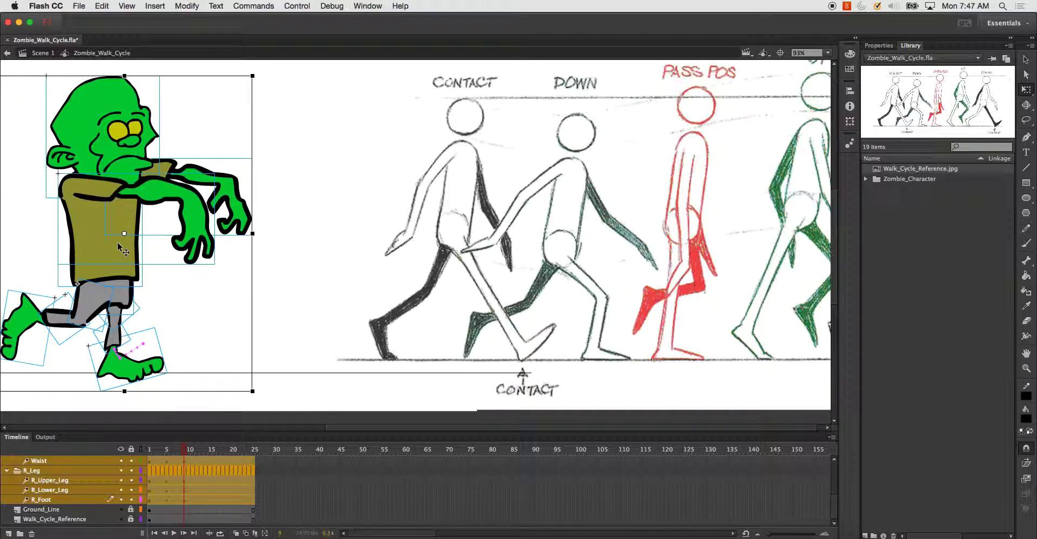
{"action": "left_click_drag", "start_coordinate": [109, 223], "coordinate": [109, 229]}
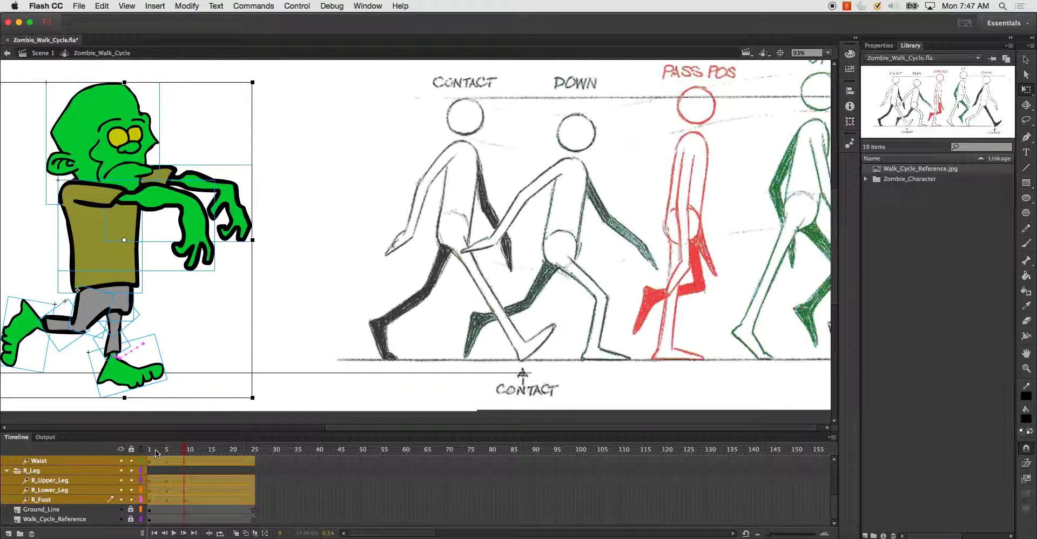
{"action": "left_click_drag", "start_coordinate": [151, 451], "coordinate": [186, 472]}
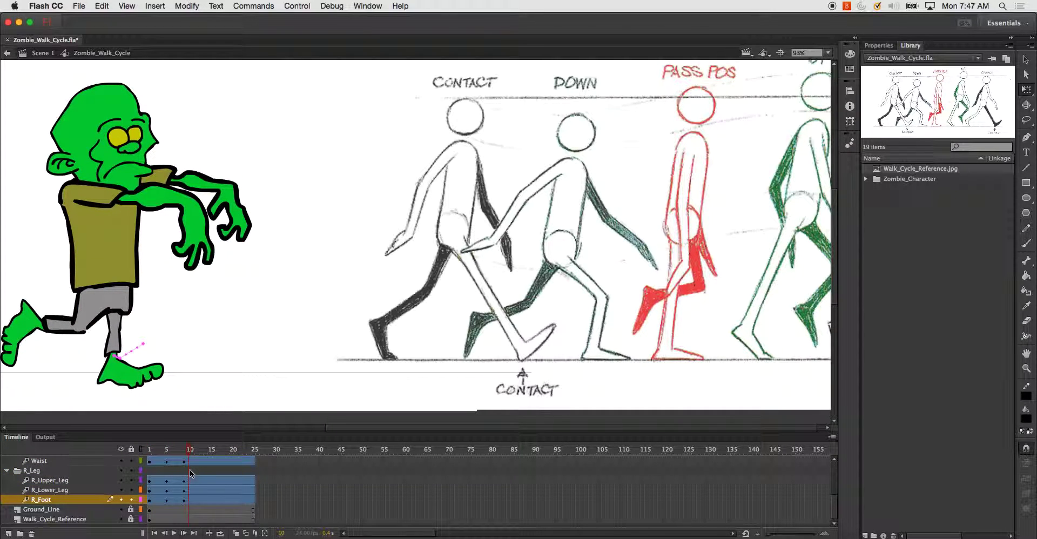
Lower the whole zombie slightly more at frame 9 with all body parts selected, and review the motion from the earlier poses
{"action": "left_click", "coordinate": [68, 500]}
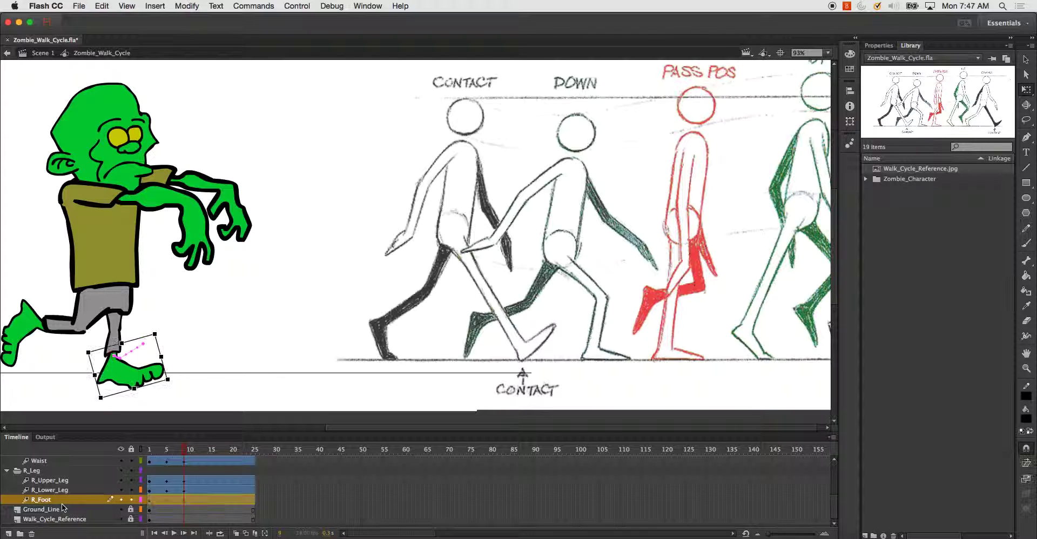
{"action": "scroll", "coordinate": [70, 494], "scroll_direction": "up", "scroll_amount": 5}
{"action": "left_click", "coordinate": [50, 462], "text": "shift"}
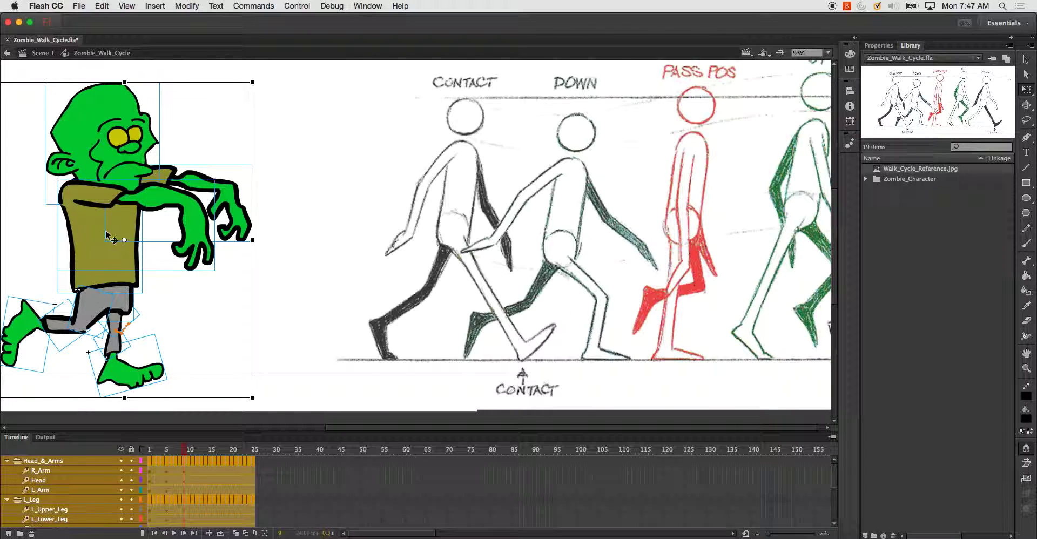
{"action": "left_click_drag", "start_coordinate": [106, 232], "coordinate": [106, 237]}
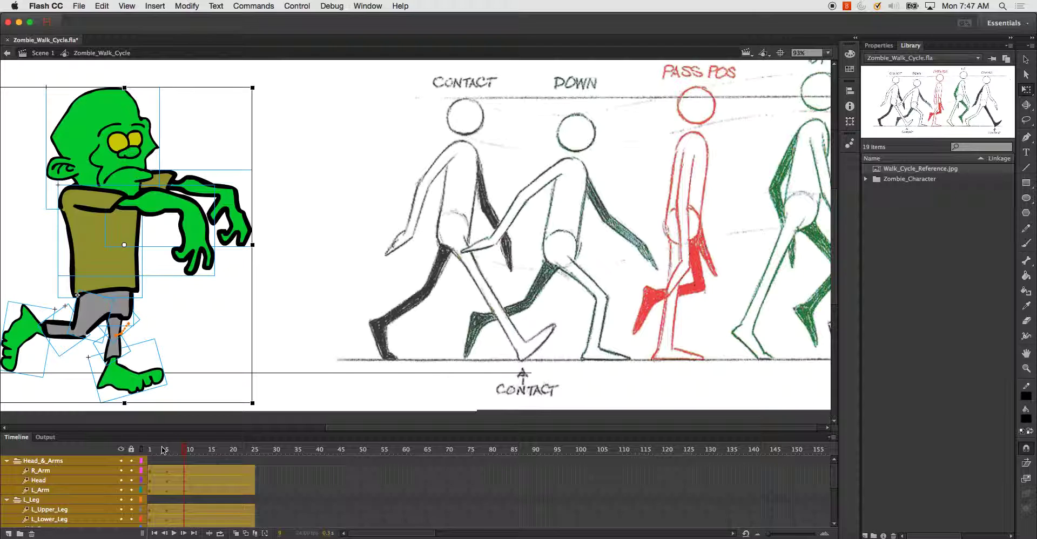
{"action": "left_click_drag", "start_coordinate": [157, 449], "coordinate": [178, 457]}
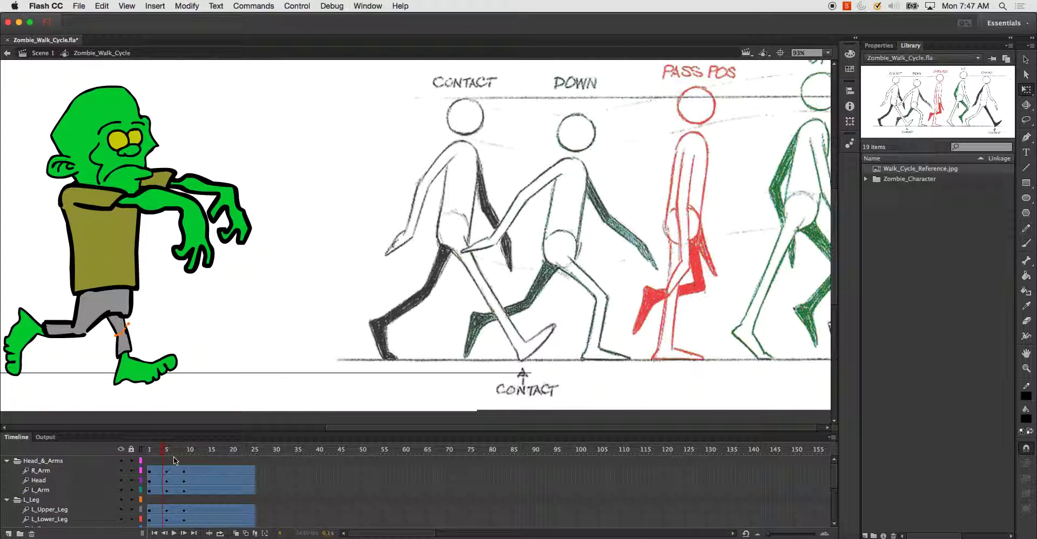
{"action": "left_click_drag", "start_coordinate": [173, 456], "coordinate": [183, 459]}
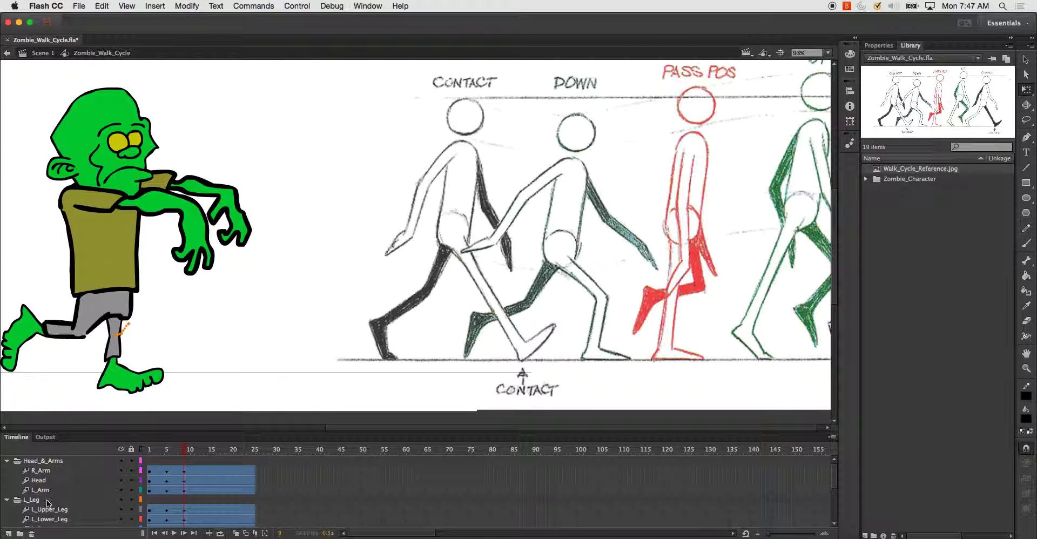
Rotate L_Upper_Leg, L_Lower_Leg and L_Foot together counterclockwise about the hip at frame 9 to swing the rear leg under the body
{"action": "scroll", "coordinate": [56, 497], "scroll_direction": "right", "scroll_amount": 3}
{"action": "scroll", "coordinate": [57, 497], "scroll_direction": "down", "scroll_amount": 3}
{"action": "left_click", "coordinate": [49, 481]}
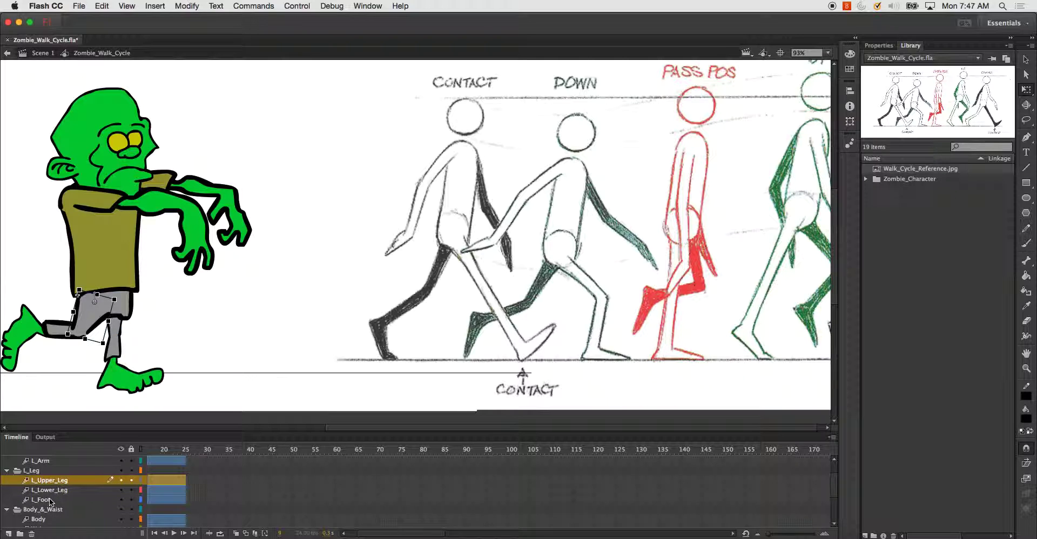
{"action": "left_click", "coordinate": [50, 501], "text": "shift"}
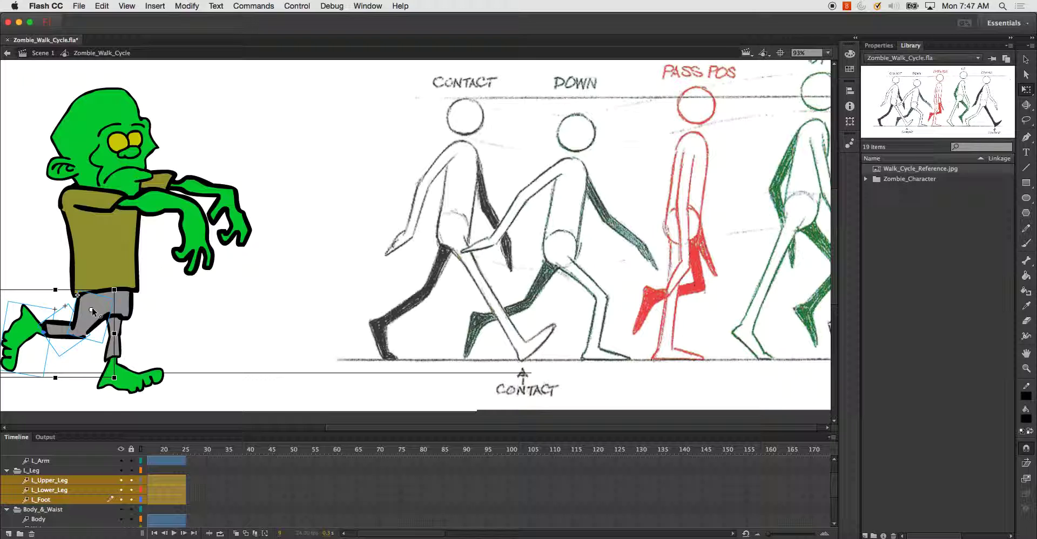
{"action": "left_click_drag", "start_coordinate": [120, 289], "coordinate": [93, 270]}
Rotate L_Lower_Leg and L_Foot together clockwise about the knee so the shin bends backward
{"action": "left_click", "coordinate": [45, 498]}
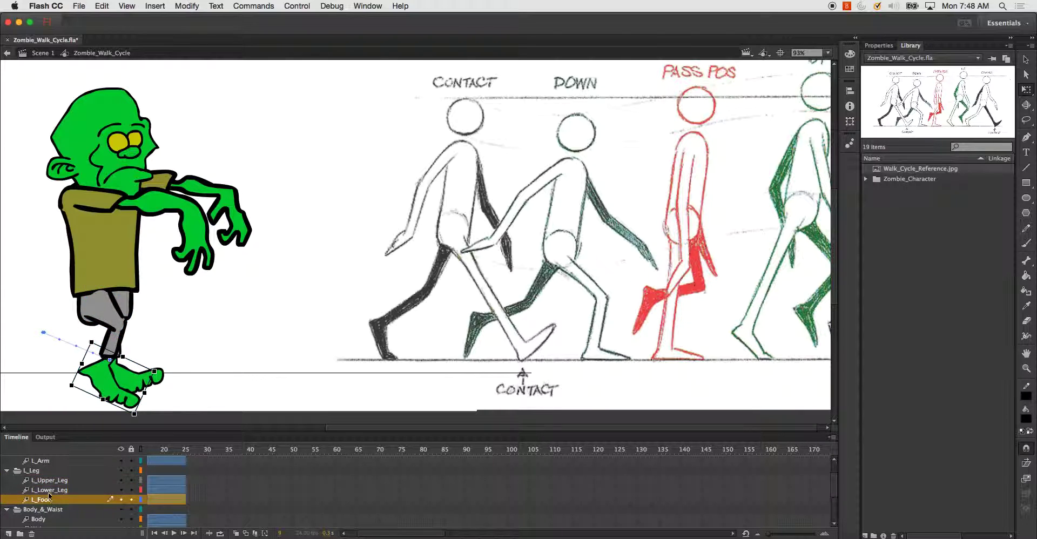
{"action": "left_click", "coordinate": [46, 491], "text": "shift"}
{"action": "left_click_drag", "start_coordinate": [113, 364], "coordinate": [160, 342]}
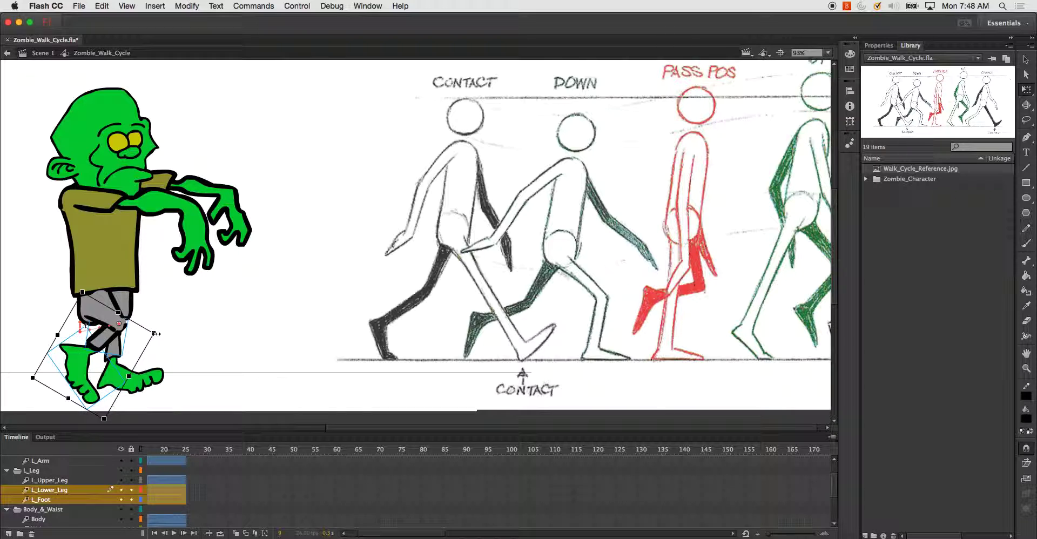
Rotate the whole left leg clockwise about the hip so the foot lifts behind the supporting leg
{"action": "left_click", "coordinate": [49, 481]}
{"action": "left_click", "coordinate": [48, 501], "text": "shift"}
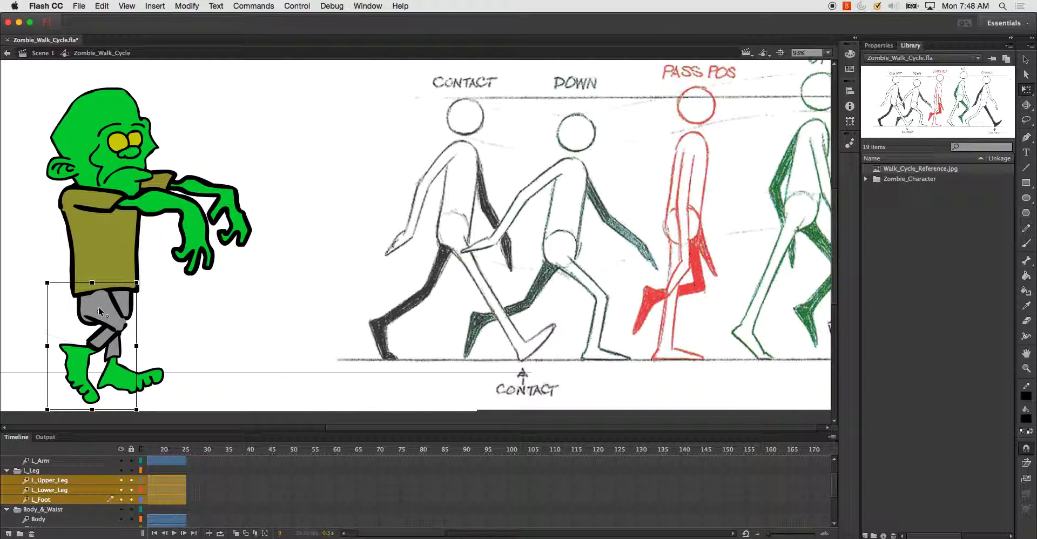
{"action": "left_click_drag", "start_coordinate": [95, 302], "coordinate": [95, 302]}
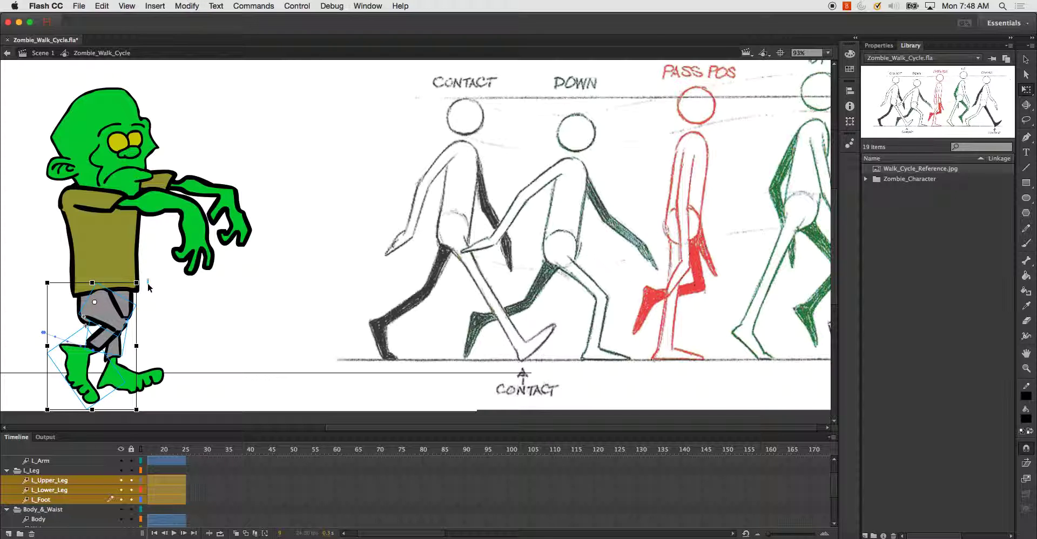
{"action": "left_click_drag", "start_coordinate": [148, 279], "coordinate": [147, 285]}
{"action": "key", "text": "super+z"}
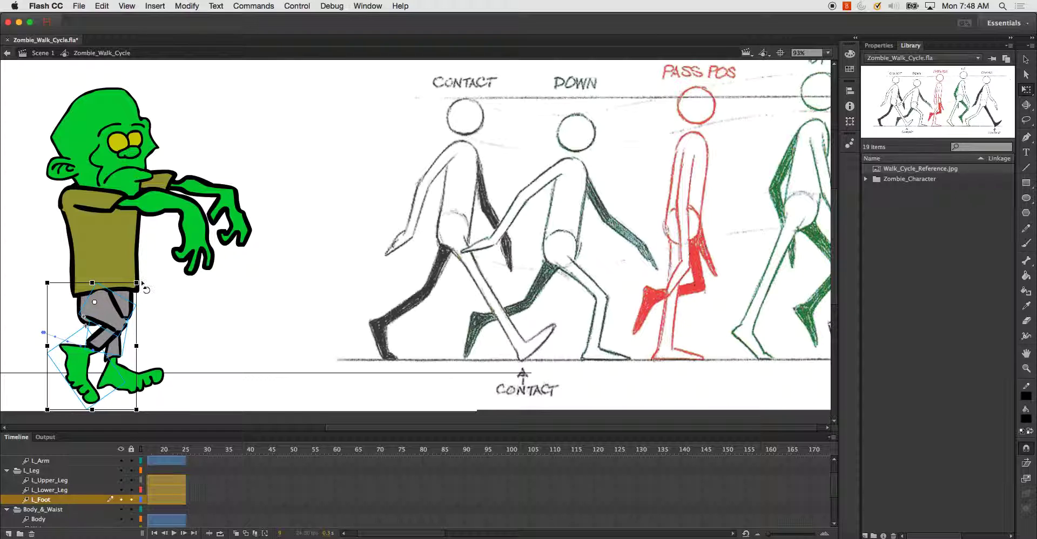
{"action": "left_click_drag", "start_coordinate": [142, 282], "coordinate": [144, 306]}
Fine-tune the knee bend at frame 9 by rotating L_Lower_Leg and L_Foot together slightly about the knee
{"action": "left_click", "coordinate": [37, 490]}
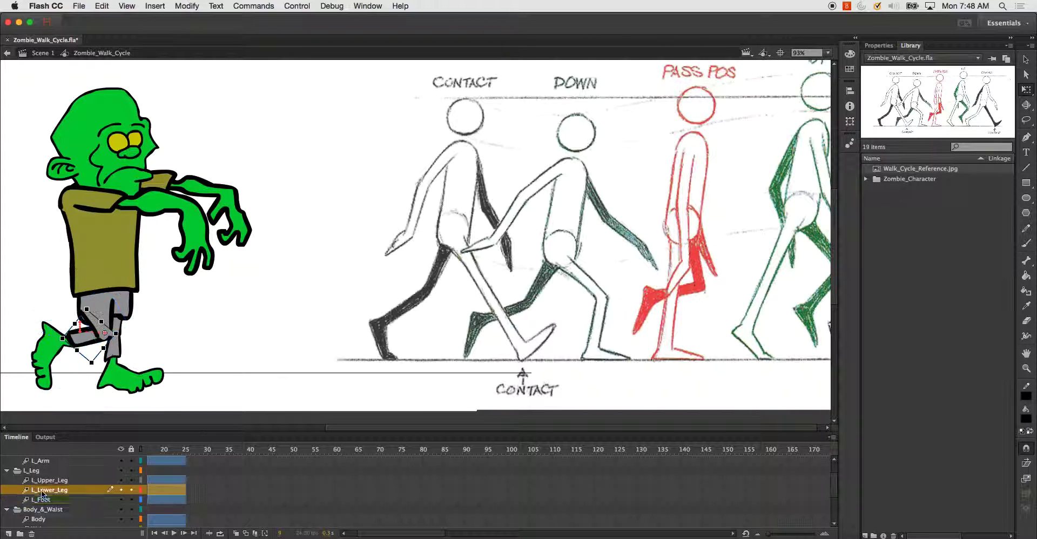
{"action": "left_click", "coordinate": [39, 500], "text": "shift"}
{"action": "left_click_drag", "start_coordinate": [72, 350], "coordinate": [123, 303]}
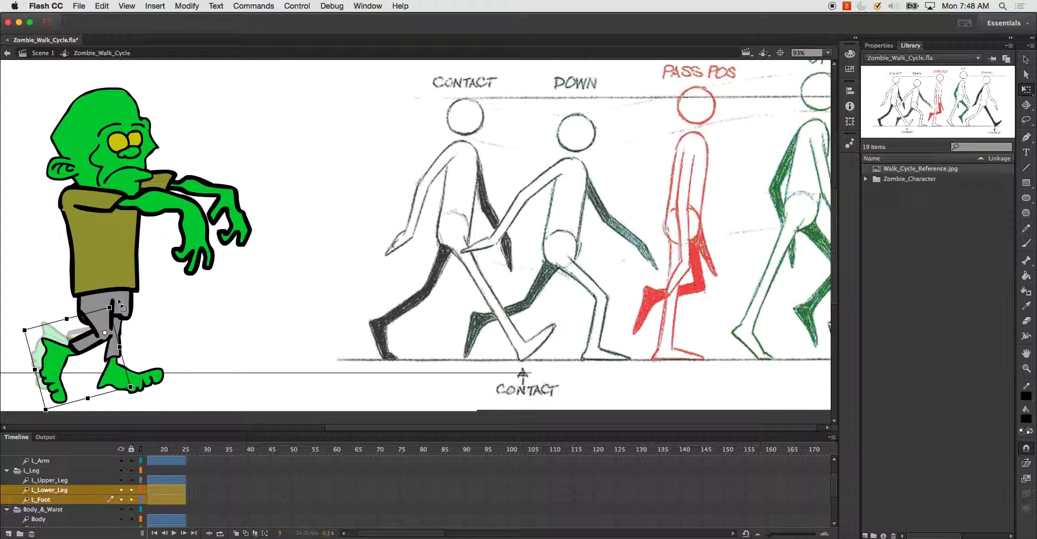
{"action": "left_click_drag", "start_coordinate": [118, 300], "coordinate": [123, 317]}
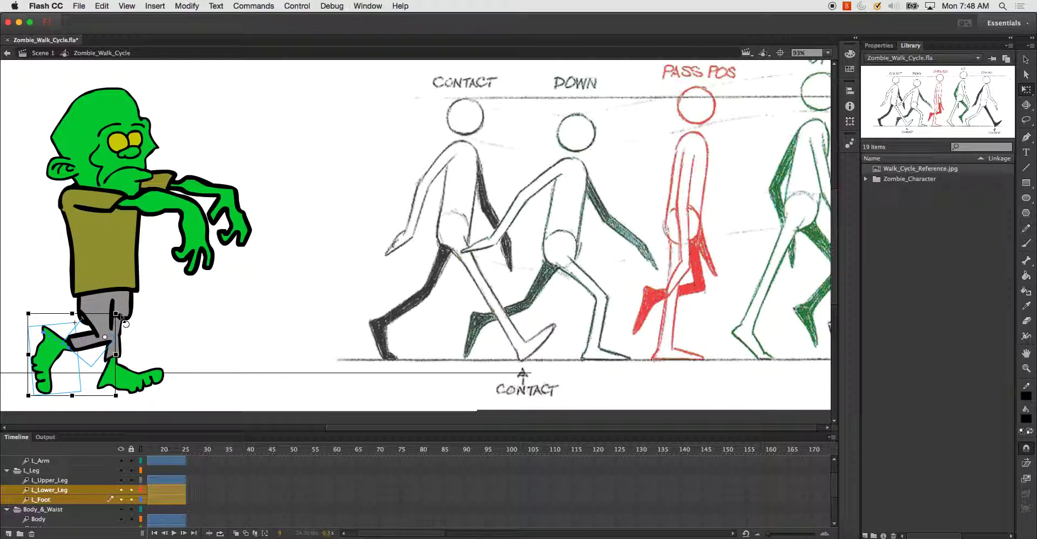
{"action": "left_click", "coordinate": [184, 325]}
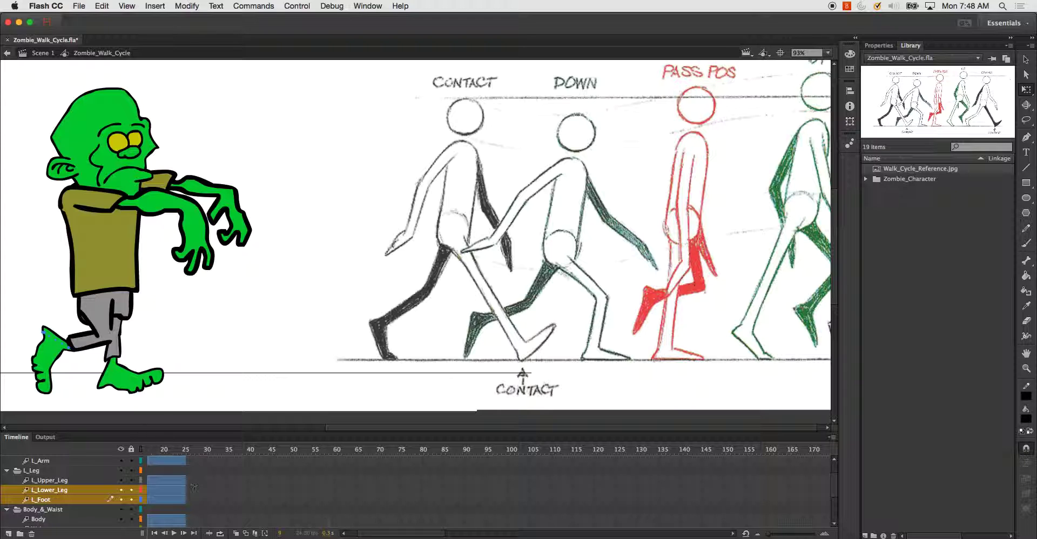
Return to frame 5 and nudge L_Lower_Leg and L_Foot down and right to line up with the upper leg at the knee
{"action": "left_click_drag", "start_coordinate": [374, 534], "coordinate": [363, 535]}
{"action": "mouse_move", "coordinate": [182, 451]}
{"action": "left_mouse_down"}
{"action": "mouse_move", "coordinate": [149, 452]}
{"action": "mouse_move", "coordinate": [168, 459]}
{"action": "left_mouse_up"}
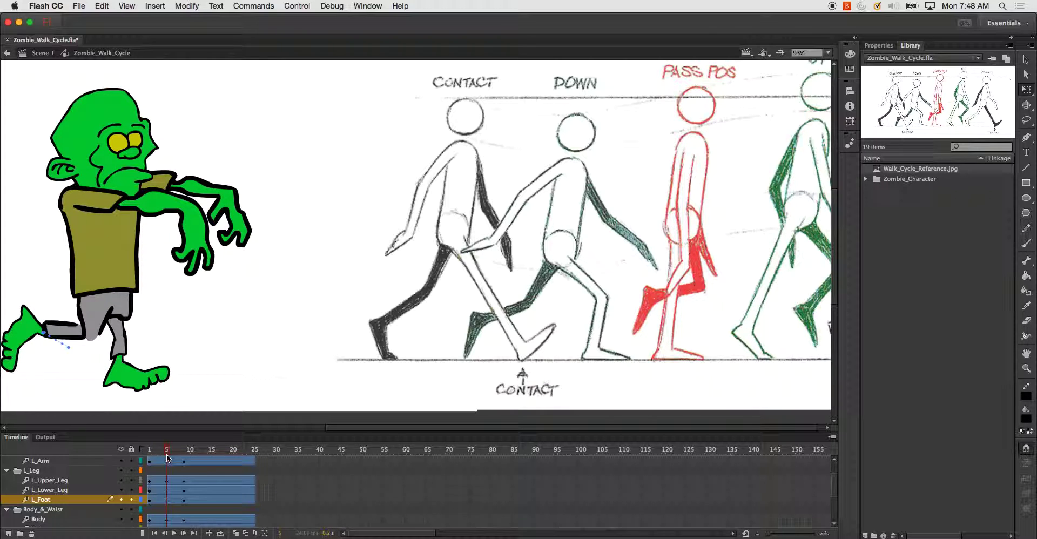
{"action": "left_click", "coordinate": [24, 351]}
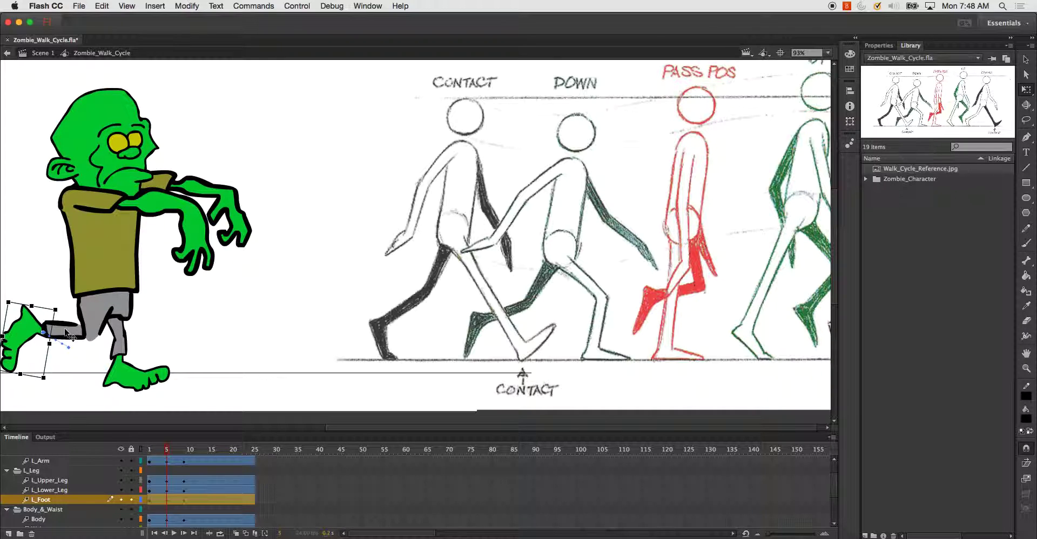
{"action": "left_click", "coordinate": [68, 333]}
{"action": "key", "text": "Down"}
{"action": "key", "text": "Down"}
{"action": "key", "text": "Down"}
{"action": "key", "text": "Down"}
{"action": "key", "text": "Down"}
{"action": "key", "text": "Down"}
{"action": "key", "text": "Down"}
{"action": "key", "text": "Down"}
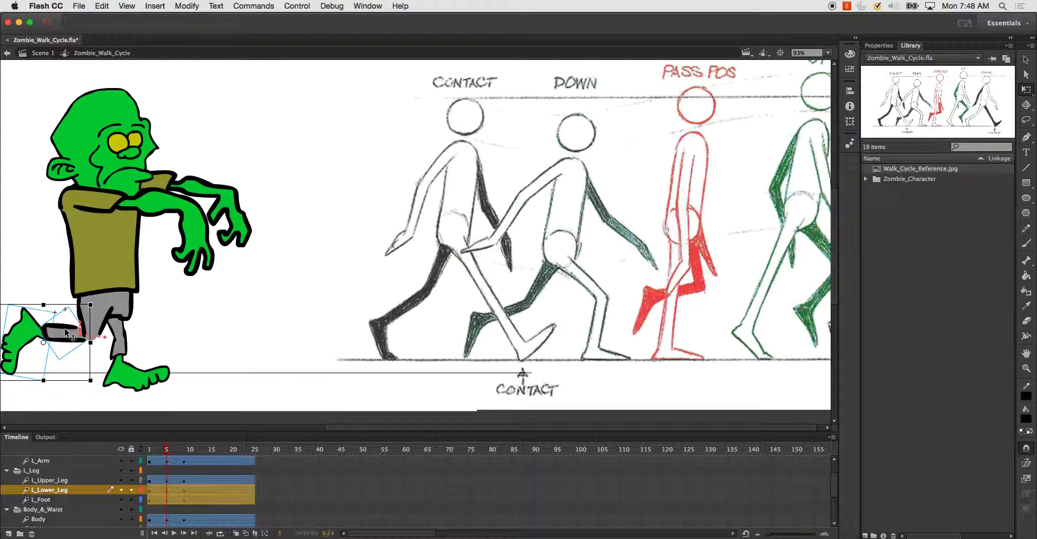
{"action": "key", "text": "Right"}
{"action": "key", "text": "Right"}
{"action": "key", "text": "Right"}
{"action": "key", "text": "Right"}
{"action": "key", "text": "Right"}
{"action": "key", "text": "Right"}
{"action": "key", "text": "Right"}
{"action": "key", "text": "Right"}
{"action": "key", "text": "Right"}
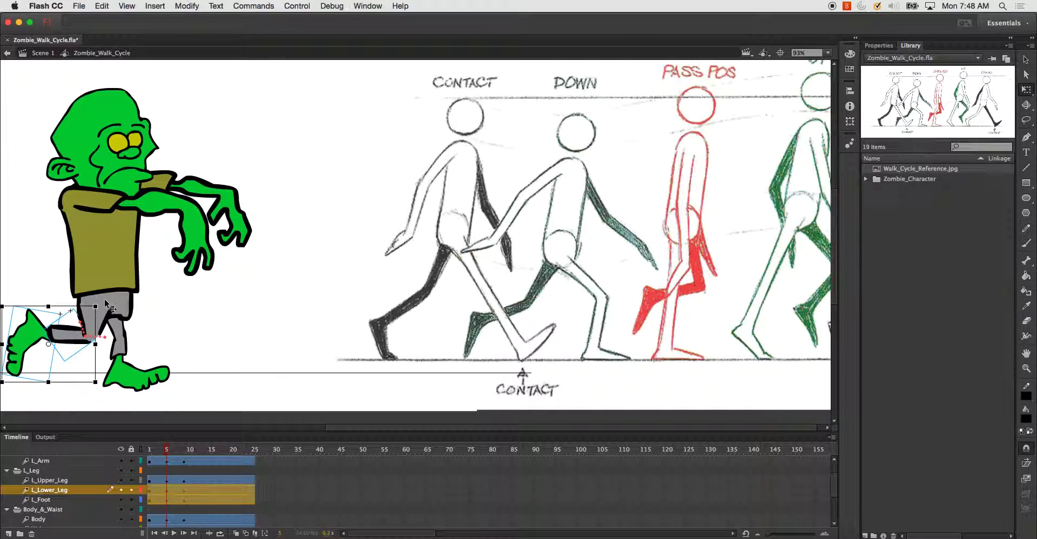
Rotate L_Lower_Leg and L_Foot counterclockwise about the knee at frame 5 to lower the trailing foot, and scrub to check it
{"action": "left_click_drag", "start_coordinate": [49, 345], "coordinate": [93, 313]}
{"action": "left_click", "coordinate": [101, 394]}
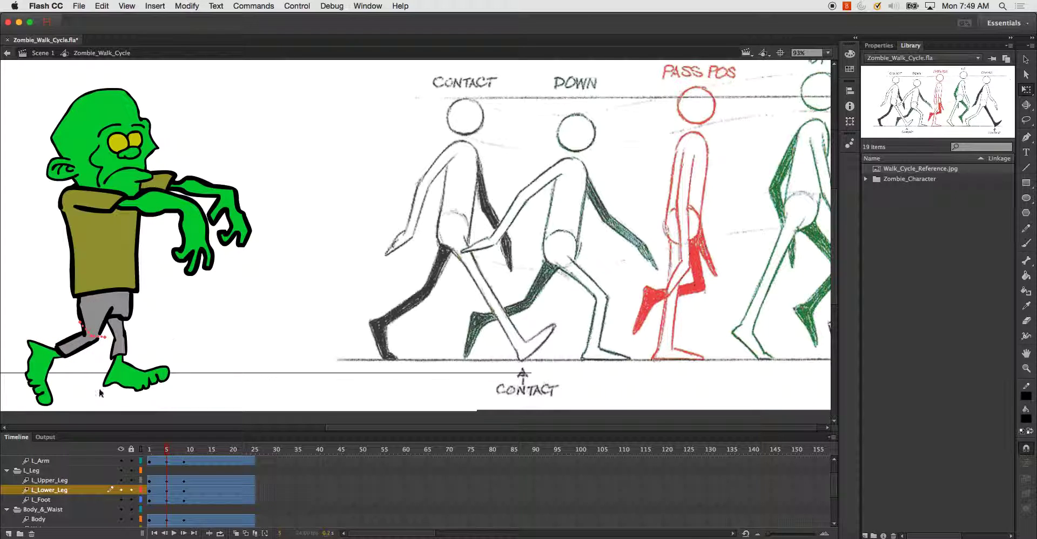
{"action": "mouse_move", "coordinate": [166, 451]}
{"action": "left_mouse_down"}
{"action": "mouse_move", "coordinate": [144, 451]}
{"action": "mouse_move", "coordinate": [189, 463]}
{"action": "mouse_move", "coordinate": [163, 468]}
{"action": "left_mouse_up"}
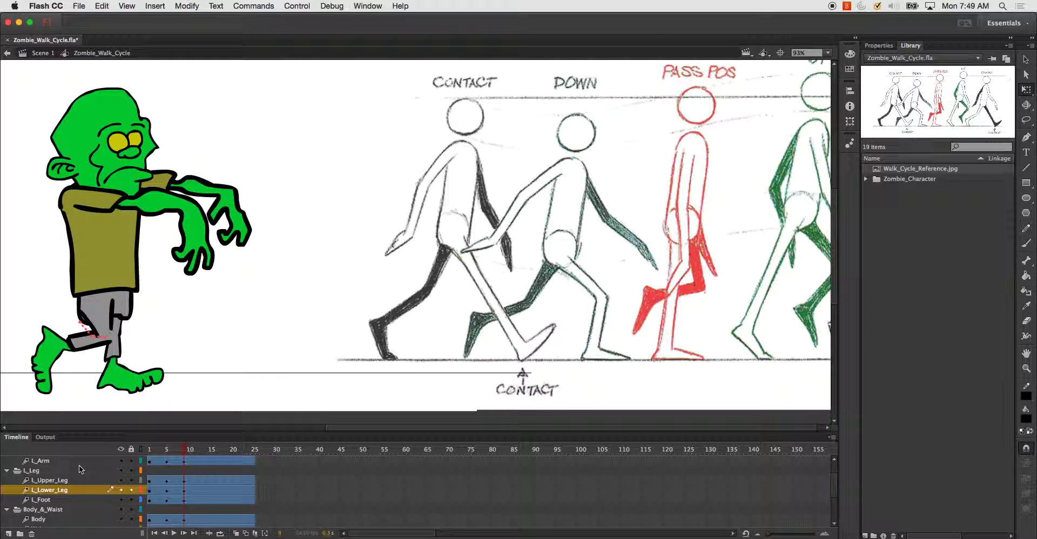
Select all body parts at frame 9, move them up so the supporting foot rests near the ground line, and scrub through the poses
{"action": "scroll", "coordinate": [86, 478], "scroll_direction": "up", "scroll_amount": 3}
{"action": "left_click", "coordinate": [43, 462]}
{"action": "scroll", "coordinate": [42, 470], "scroll_direction": "down", "scroll_amount": 4}
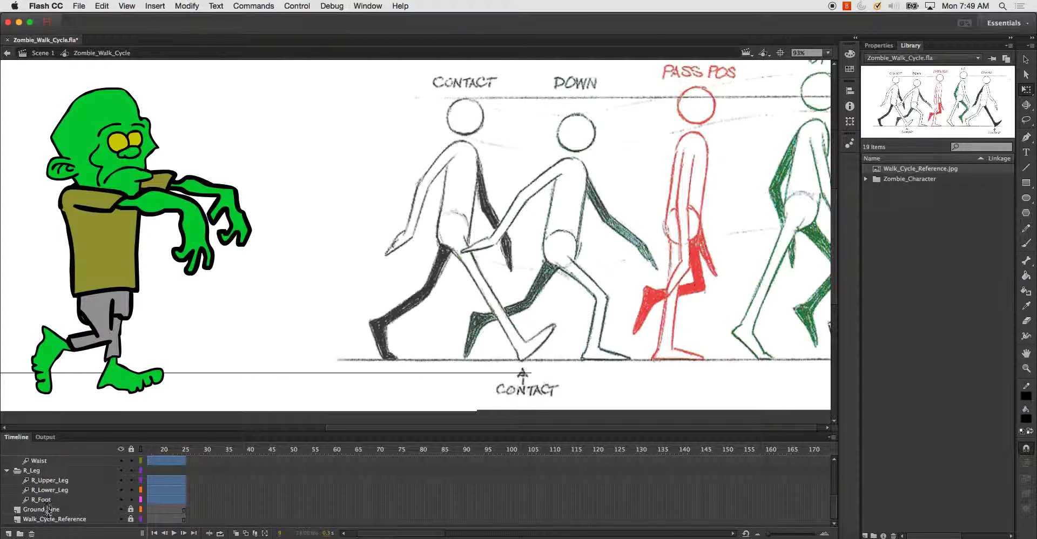
{"action": "left_click", "coordinate": [52, 501], "text": "shift"}
{"action": "left_click_drag", "start_coordinate": [88, 252], "coordinate": [93, 242]}
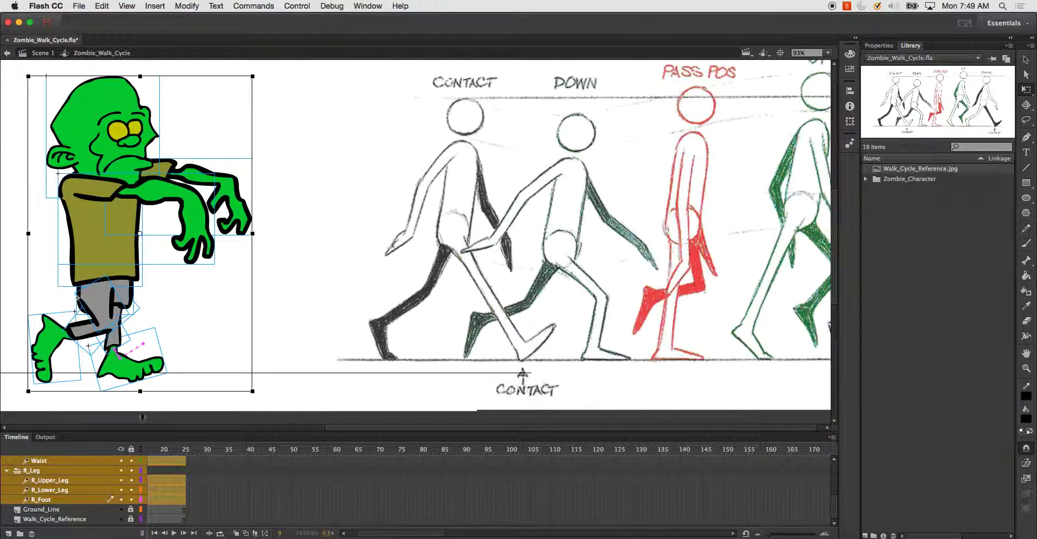
{"action": "left_click_drag", "start_coordinate": [389, 534], "coordinate": [377, 534]}
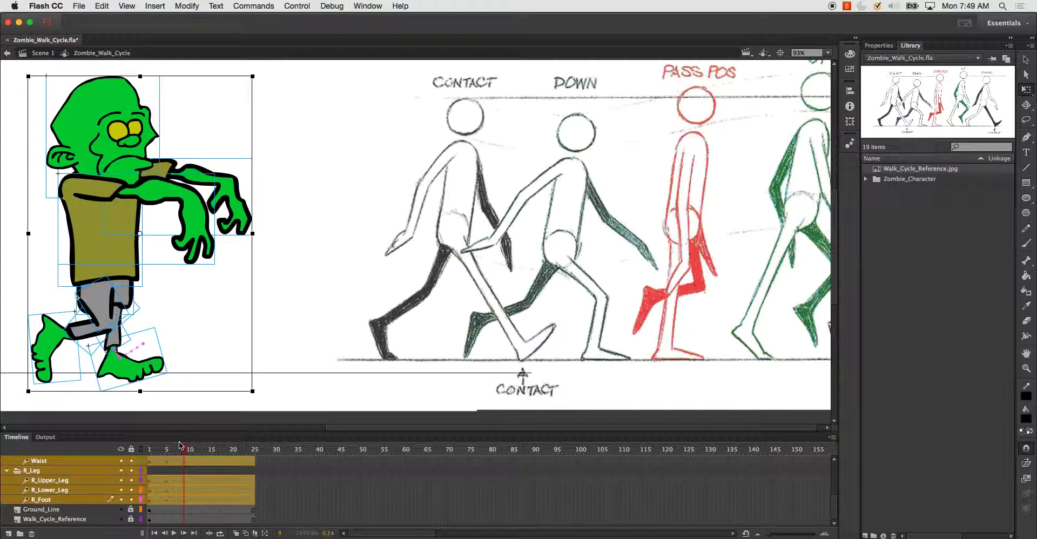
{"action": "left_click_drag", "start_coordinate": [183, 451], "coordinate": [120, 462]}
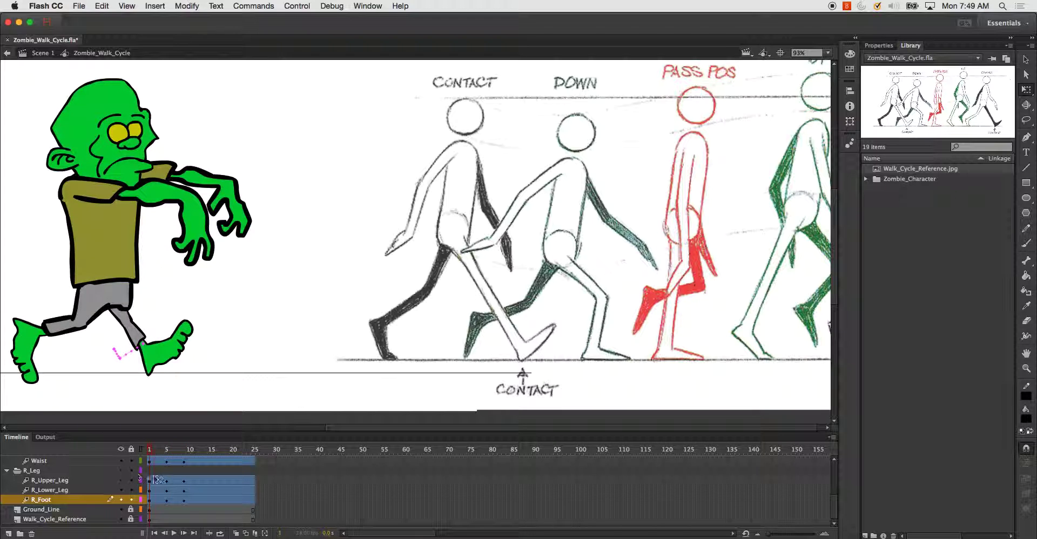
{"action": "left_click_drag", "start_coordinate": [184, 485], "coordinate": [197, 489]}
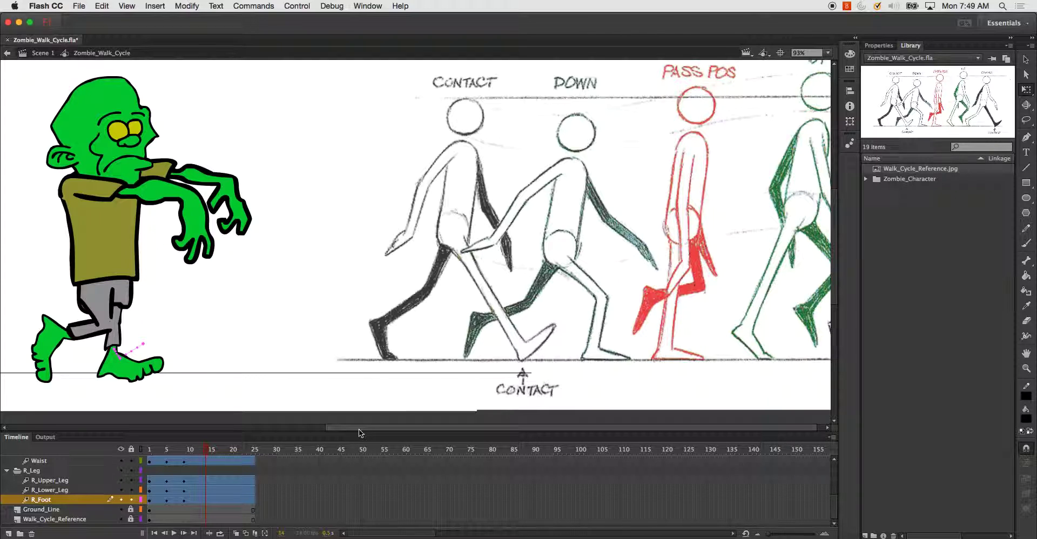
Examine the walk cycle reference's passing, up and final contact poses, unlocking its layer to view it and locking it again
{"action": "scroll", "coordinate": [365, 432], "scroll_direction": "right", "scroll_amount": 2}
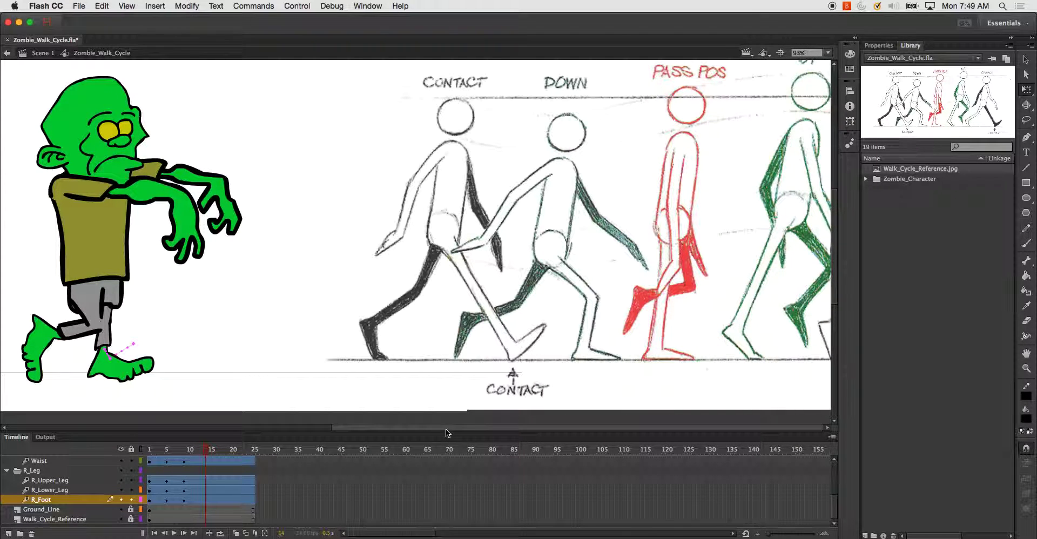
{"action": "left_click", "coordinate": [57, 519]}
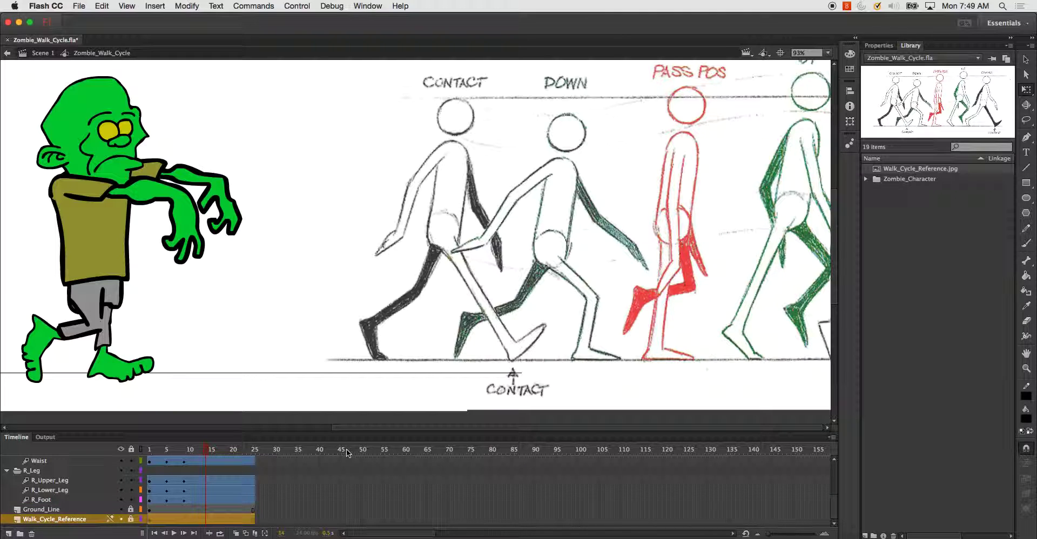
{"action": "left_click_drag", "start_coordinate": [406, 431], "coordinate": [572, 442]}
{"action": "left_click", "coordinate": [131, 521]}
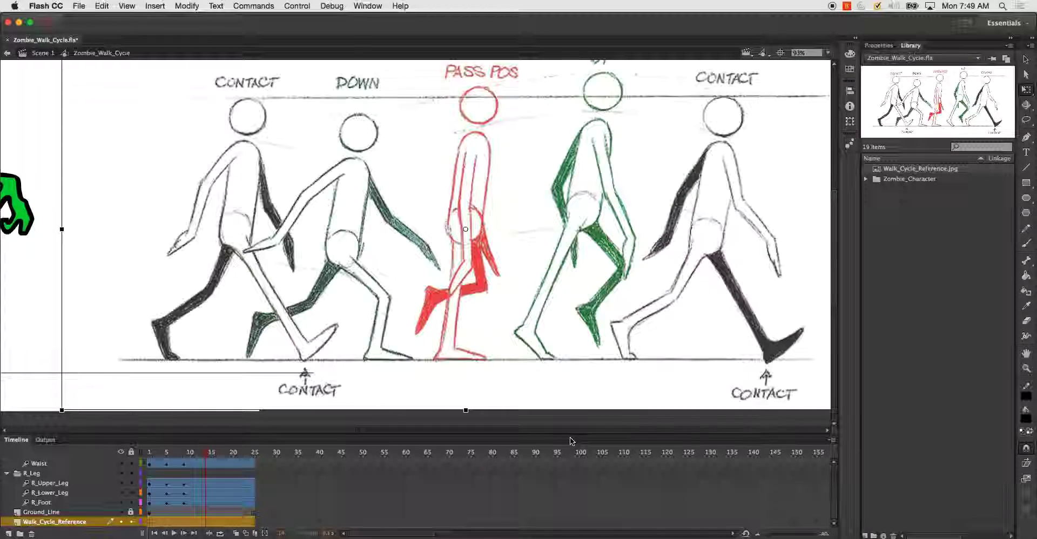
{"action": "scroll", "coordinate": [557, 390], "scroll_direction": "up", "scroll_amount": 10}
{"action": "scroll", "coordinate": [557, 391], "scroll_direction": "down", "scroll_amount": 5}
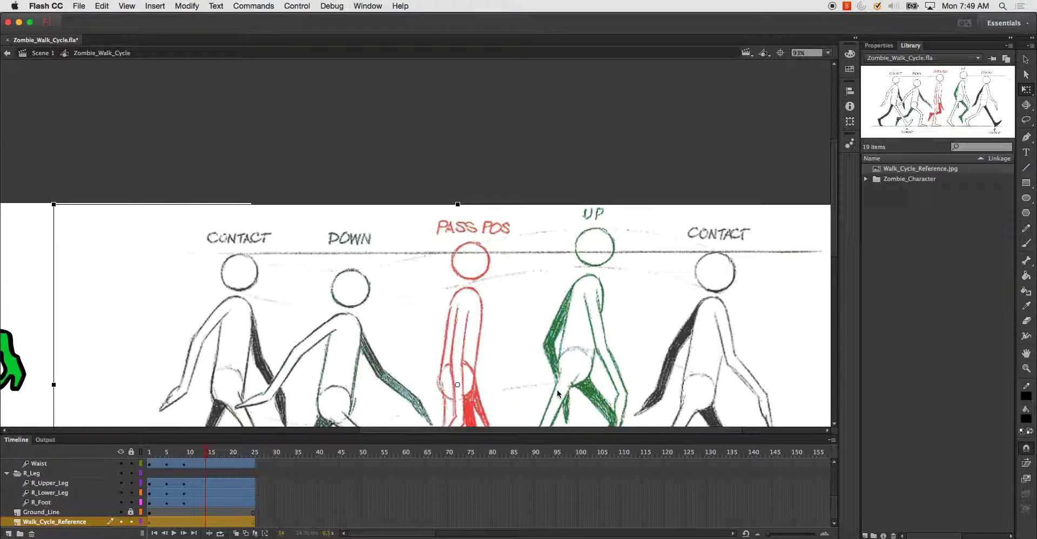
{"action": "scroll", "coordinate": [556, 390], "scroll_direction": "down", "scroll_amount": 5}
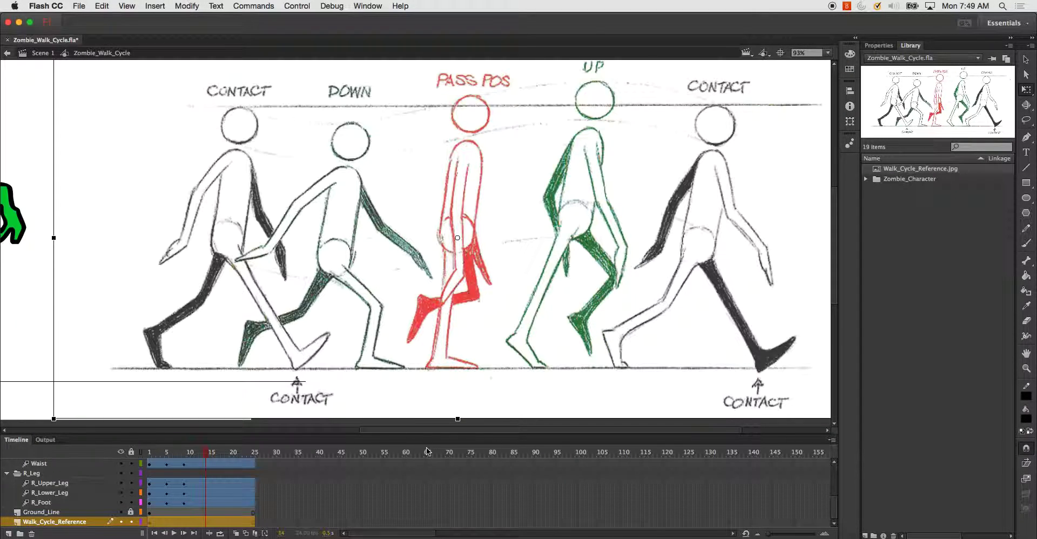
{"action": "scroll", "coordinate": [435, 436], "scroll_direction": "left", "scroll_amount": 10}
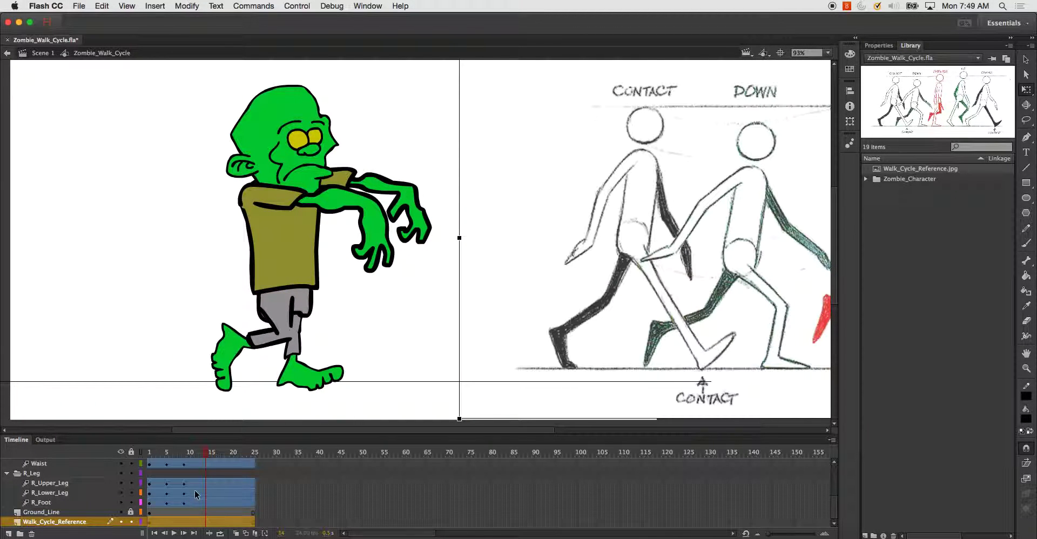
{"action": "left_click", "coordinate": [131, 522]}
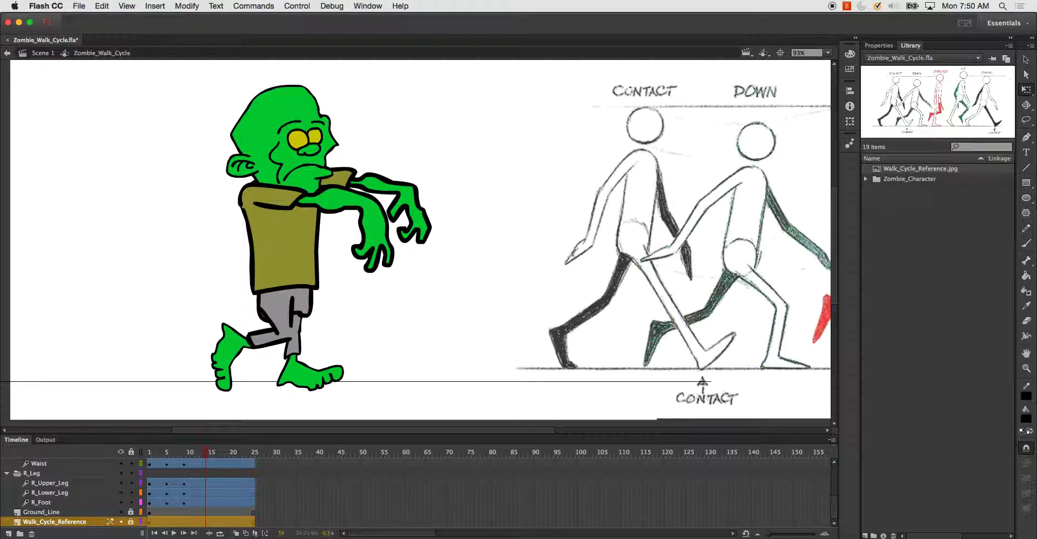
Select all body parts at frame 14 and move the character up slightly to start the next pose
{"action": "left_click", "coordinate": [65, 503]}
{"action": "scroll", "coordinate": [92, 503], "scroll_direction": "up", "scroll_amount": 5}
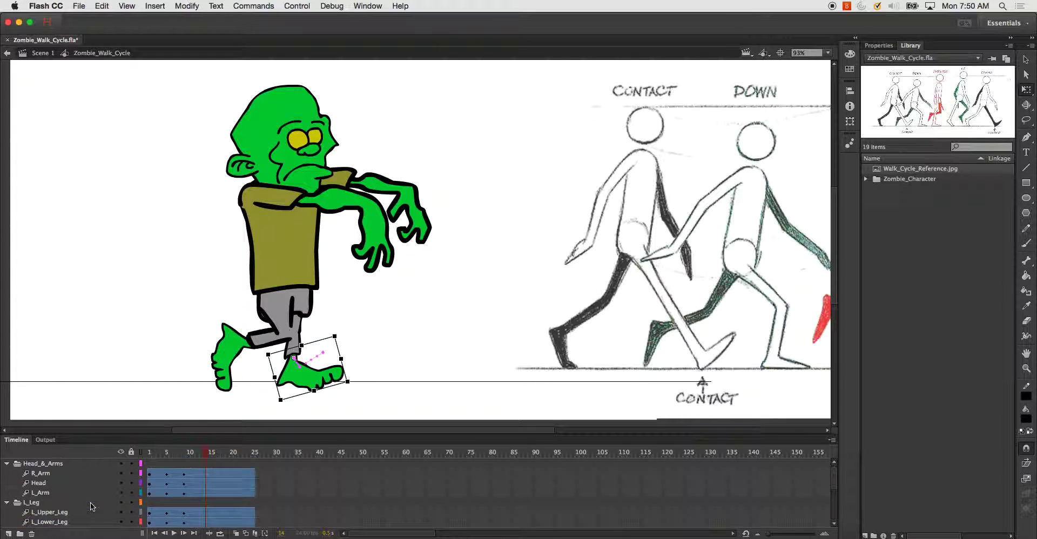
{"action": "scroll", "coordinate": [92, 504], "scroll_direction": "down", "scroll_amount": 5}
{"action": "scroll", "coordinate": [92, 502], "scroll_direction": "up", "scroll_amount": 5}
{"action": "key", "text": "super+alt+a"}
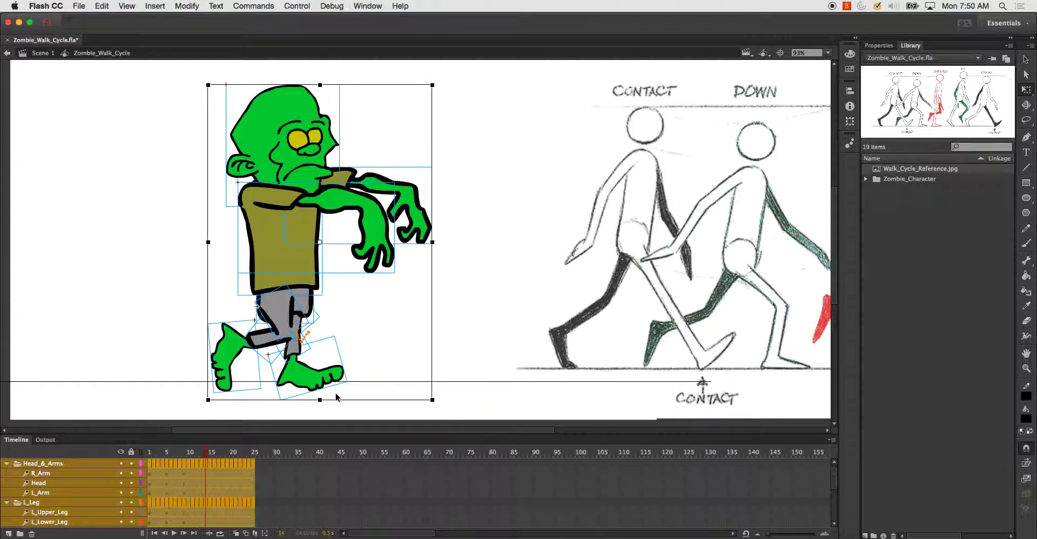
{"action": "left_click_drag", "start_coordinate": [299, 263], "coordinate": [297, 259]}
{"action": "key", "text": "super+a"}
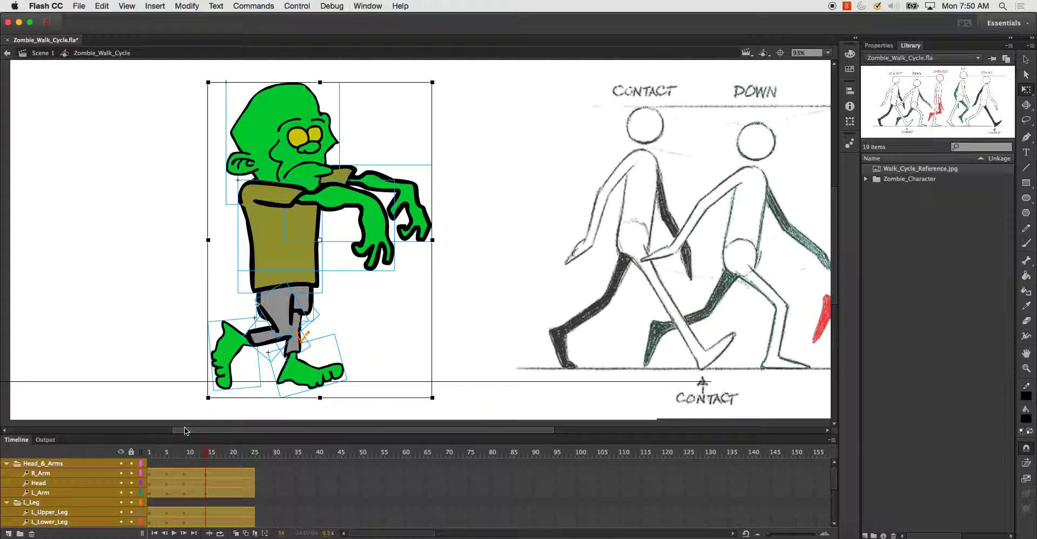
{"action": "left_click", "coordinate": [41, 474]}
Rotate L_Upper_Leg, L_Lower_Leg and L_Foot together counterclockwise about the hip at frame 14 to swing the leg forward
{"action": "left_click", "coordinate": [49, 513]}
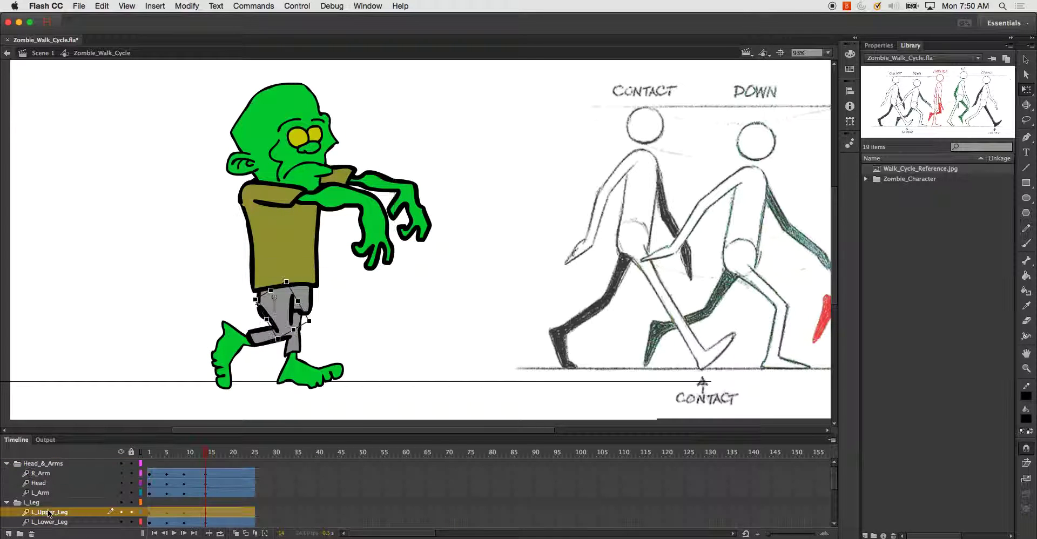
{"action": "scroll", "coordinate": [49, 512], "scroll_direction": "down", "scroll_amount": 3}
{"action": "left_click", "coordinate": [51, 504], "text": "shift"}
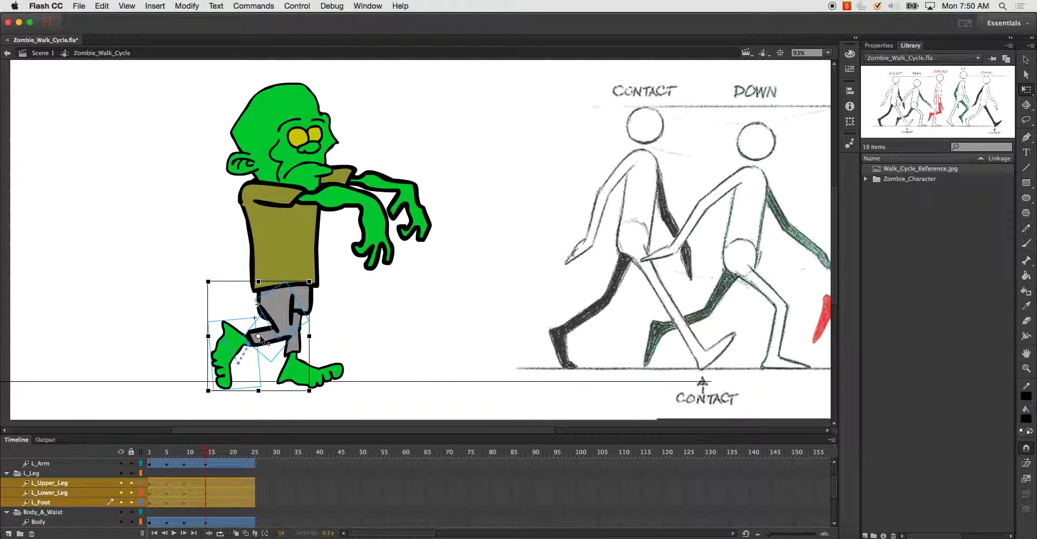
{"action": "left_click_drag", "start_coordinate": [259, 336], "coordinate": [286, 269]}
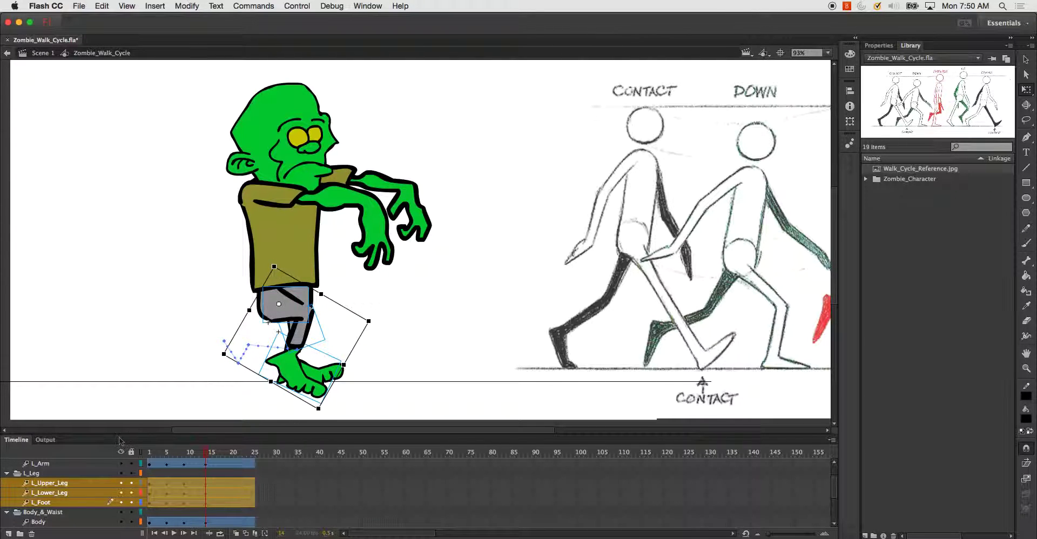
Rotate L_Lower_Leg and L_Foot counterclockwise about the knee at frame 14 to extend the shin forward
{"action": "left_click", "coordinate": [57, 493]}
{"action": "left_click", "coordinate": [54, 502], "text": "shift"}
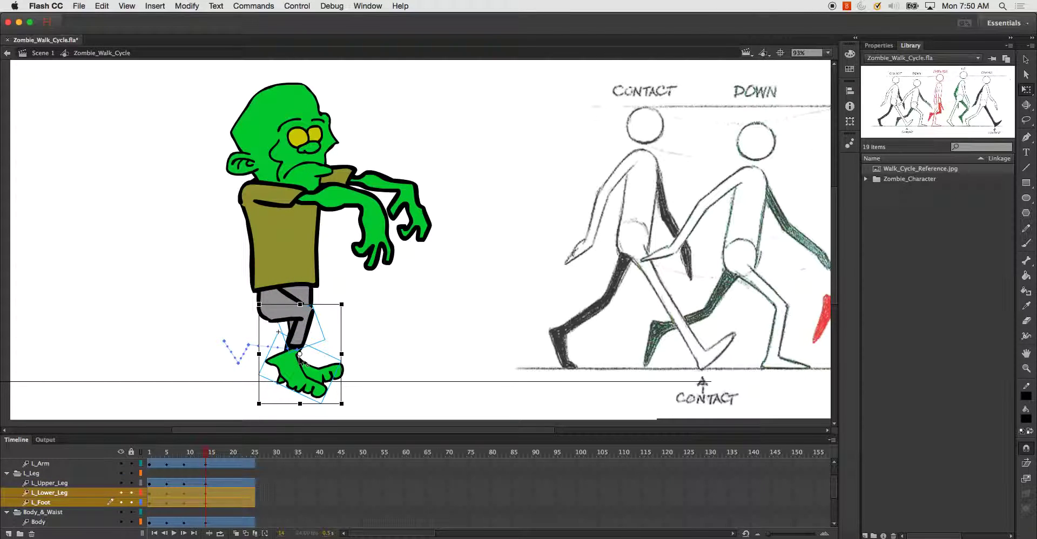
{"action": "left_click_drag", "start_coordinate": [301, 355], "coordinate": [320, 297]}
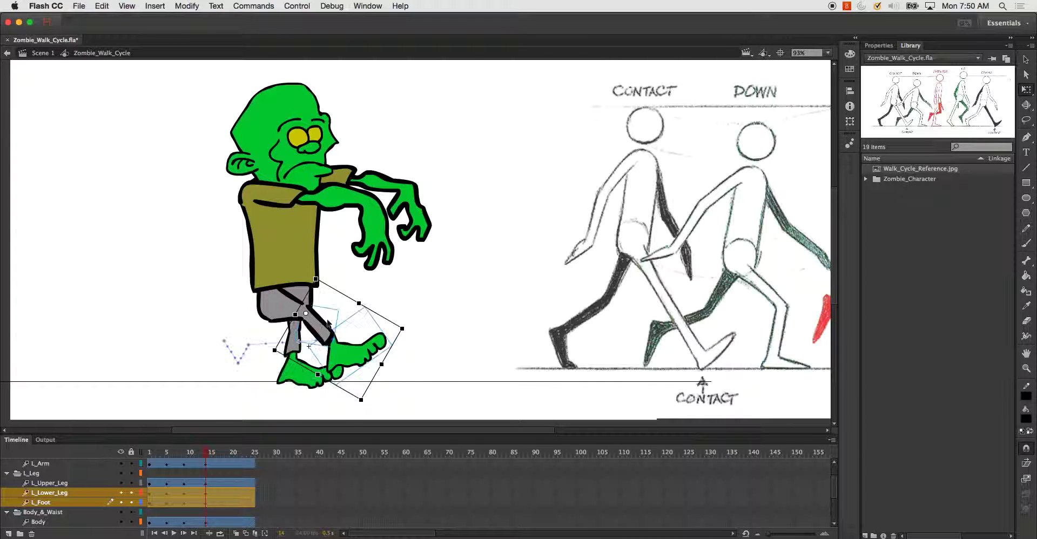
Rotate R_Upper_Leg, R_Lower_Leg and R_Foot together clockwise about the hip at frame 14 so the supporting leg trails behind
{"action": "scroll", "coordinate": [56, 504], "scroll_direction": "down", "scroll_amount": 5}
{"action": "left_click", "coordinate": [49, 503]}
{"action": "left_click", "coordinate": [49, 487], "text": "shift"}
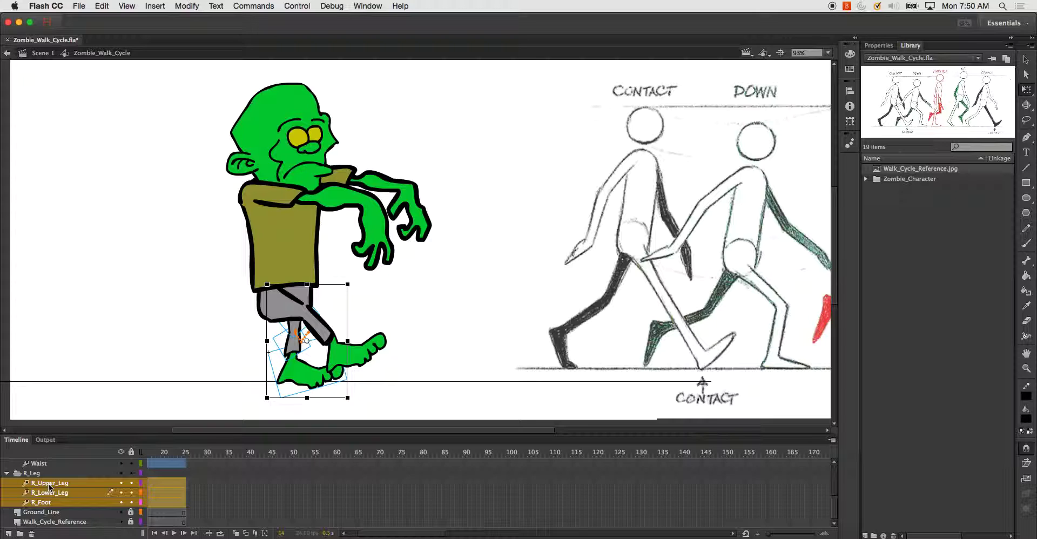
{"action": "left_click_drag", "start_coordinate": [307, 342], "coordinate": [295, 301]}
{"action": "left_click_drag", "start_coordinate": [359, 286], "coordinate": [354, 320]}
Rotate R_Lower_Leg and R_Foot together clockwise about the knee at frame 14 to bend the trailing leg
{"action": "left_click", "coordinate": [46, 503]}
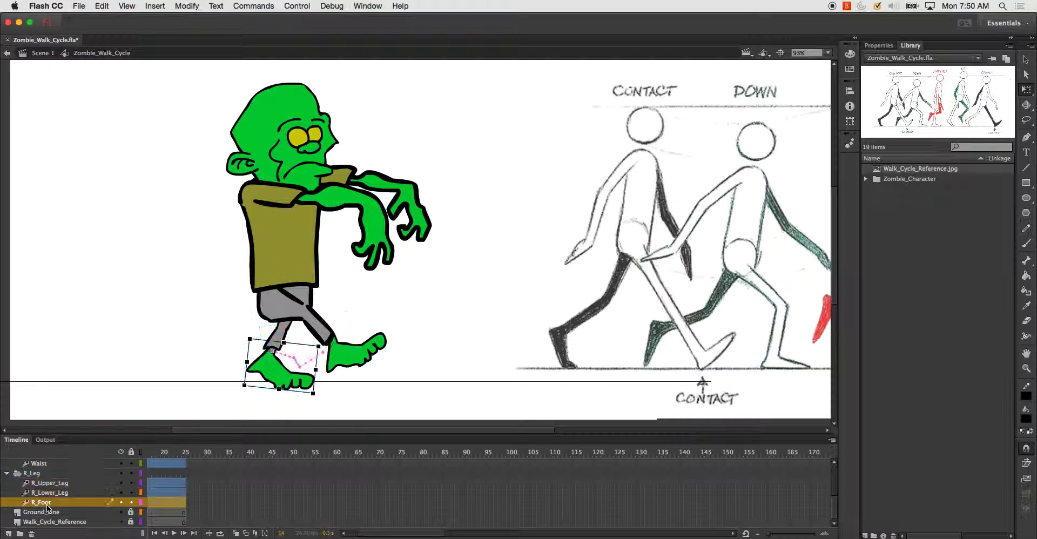
{"action": "left_click", "coordinate": [53, 493], "text": "shift"}
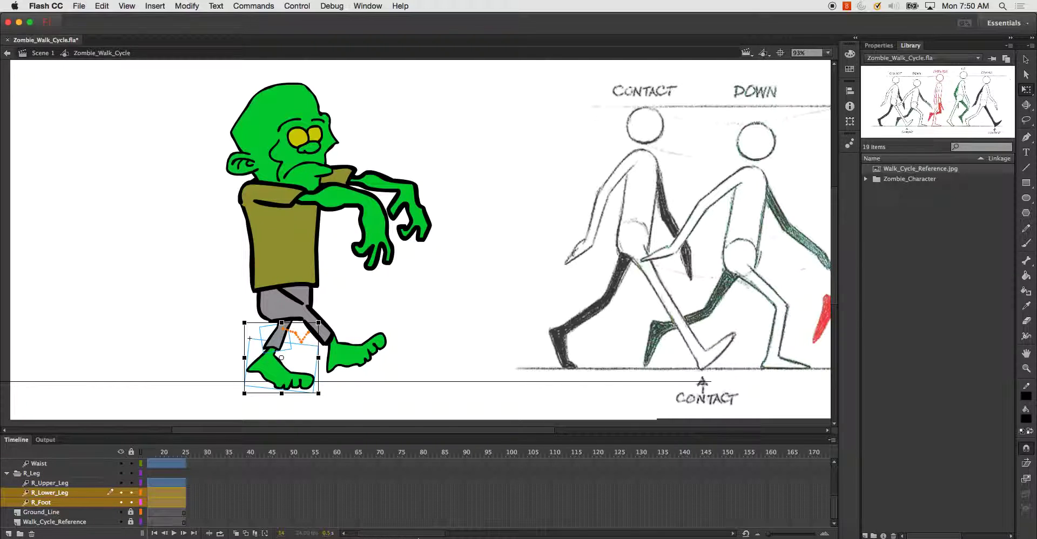
{"action": "left_click_drag", "start_coordinate": [418, 535], "coordinate": [402, 535]}
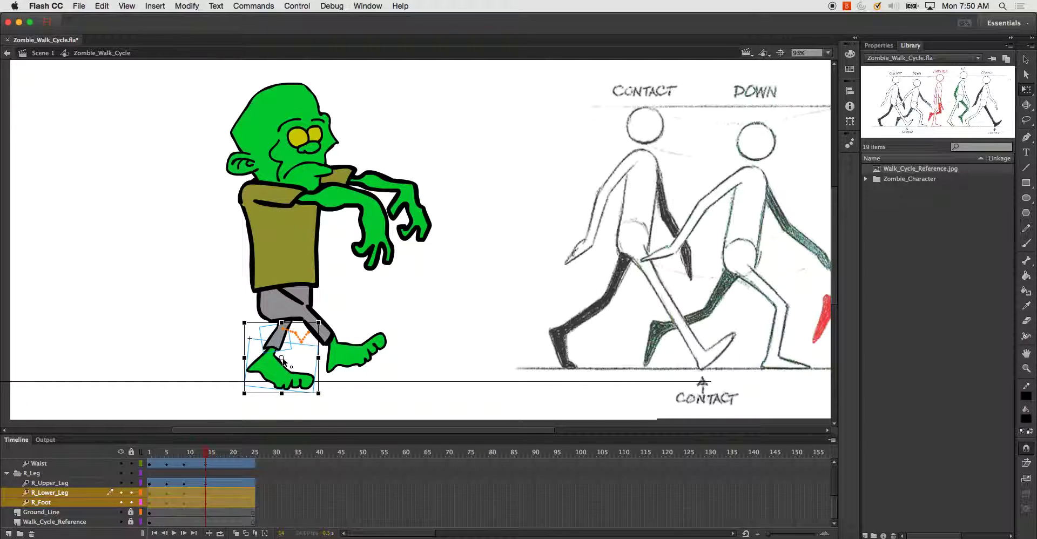
{"action": "left_click_drag", "start_coordinate": [329, 323], "coordinate": [334, 336]}
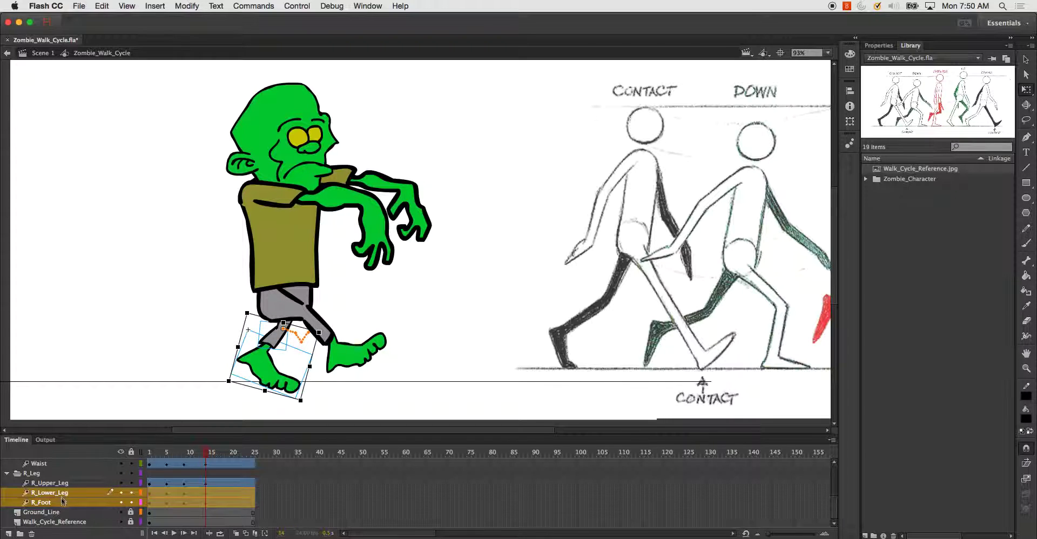
{"action": "left_click", "coordinate": [325, 334]}
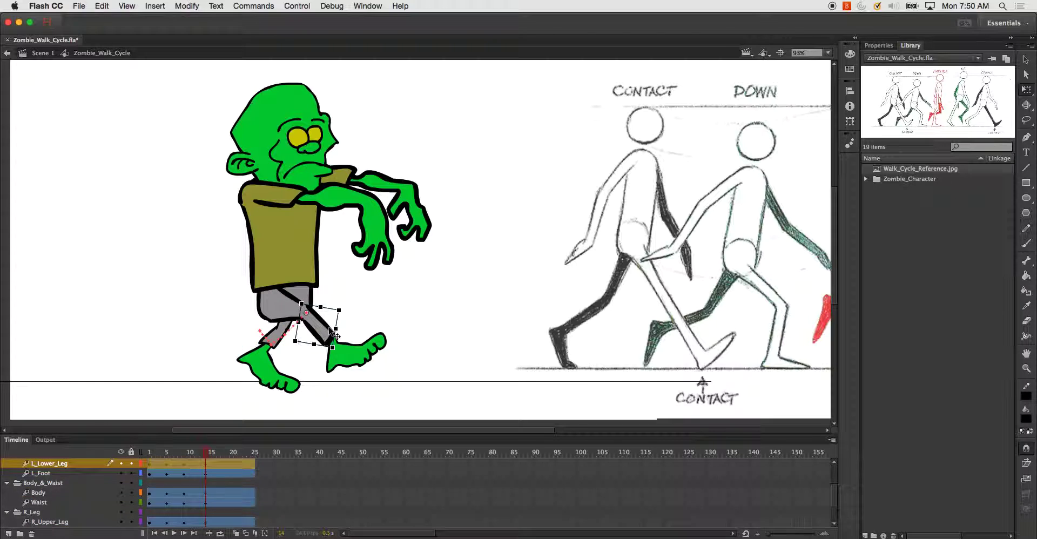
{"action": "key", "text": "super+z"}
{"action": "left_click_drag", "start_coordinate": [272, 361], "coordinate": [283, 329]}
{"action": "left_click_drag", "start_coordinate": [320, 402], "coordinate": [256, 409]}
{"action": "scroll", "coordinate": [43, 495], "scroll_direction": "down", "scroll_amount": 2}
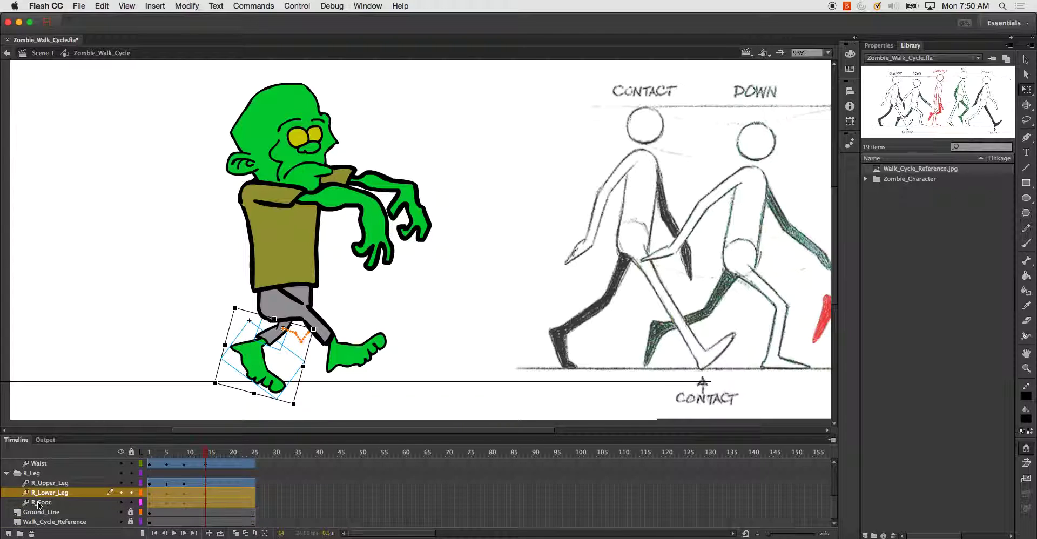
Rotate R_Foot clockwise at the ankle so its toes point further down, and scrub through the poses against the reference
{"action": "left_click", "coordinate": [41, 502]}
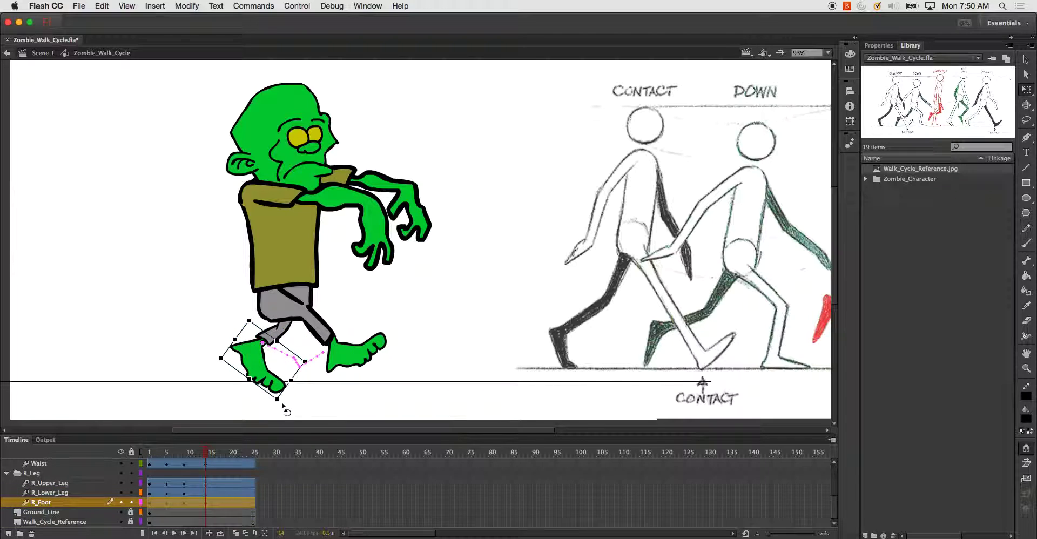
{"action": "left_click_drag", "start_coordinate": [283, 413], "coordinate": [262, 417]}
{"action": "scroll", "coordinate": [295, 236], "scroll_direction": "left", "scroll_amount": 3}
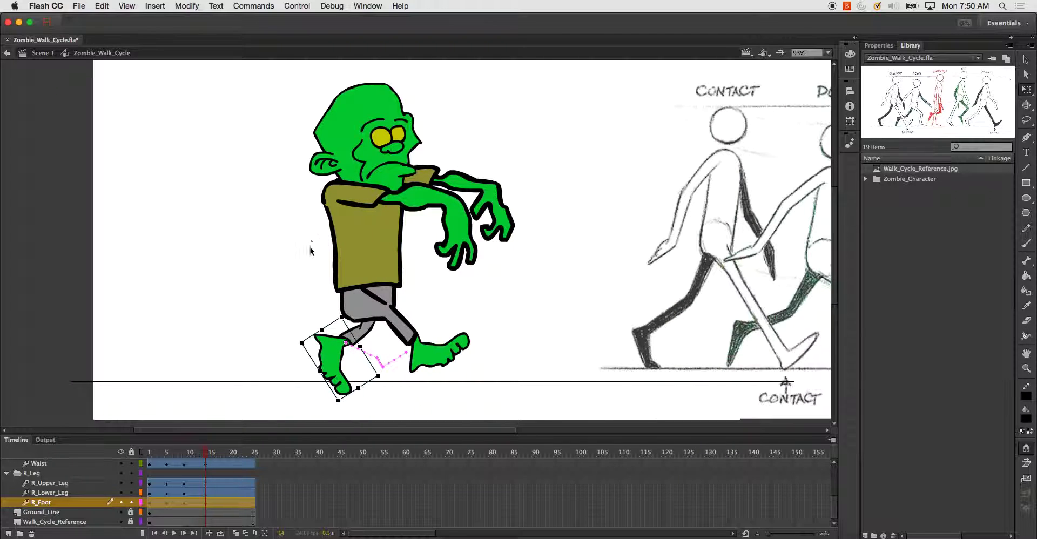
{"action": "key", "text": "Return"}
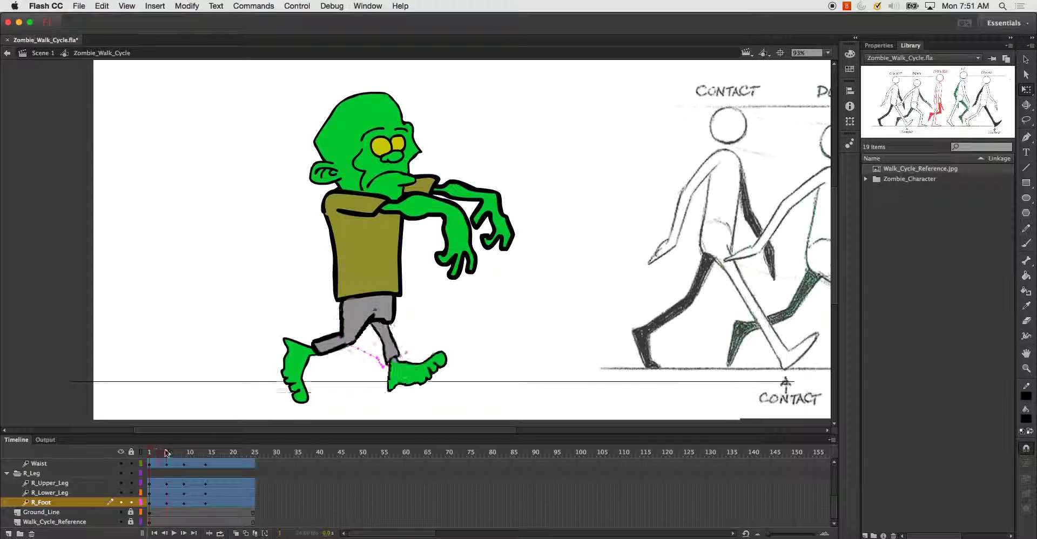
{"action": "mouse_move", "coordinate": [182, 460]}
{"action": "left_mouse_down"}
{"action": "mouse_move", "coordinate": [211, 462]}
{"action": "mouse_move", "coordinate": [188, 465]}
{"action": "left_mouse_up"}
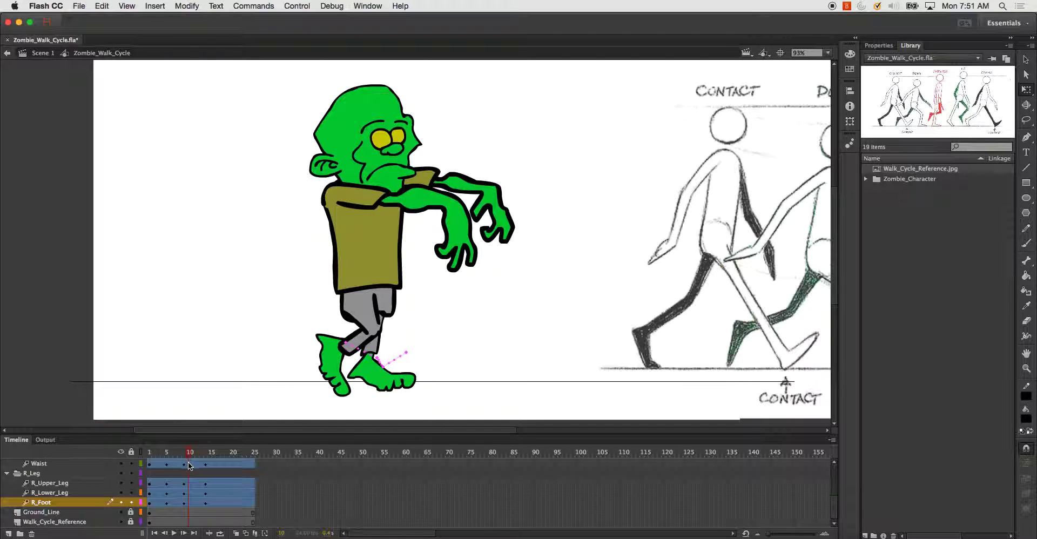
{"action": "left_click", "coordinate": [188, 502]}
{"action": "left_click_drag", "start_coordinate": [376, 433], "coordinate": [508, 444]}
{"action": "left_click_drag", "start_coordinate": [554, 440], "coordinate": [495, 439]}
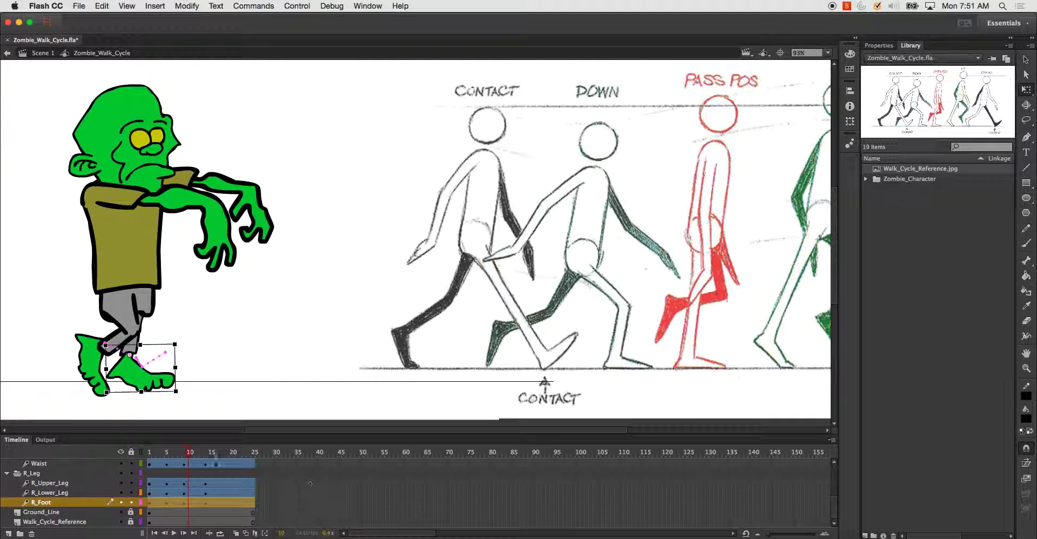
{"action": "left_click_drag", "start_coordinate": [184, 455], "coordinate": [206, 459]}
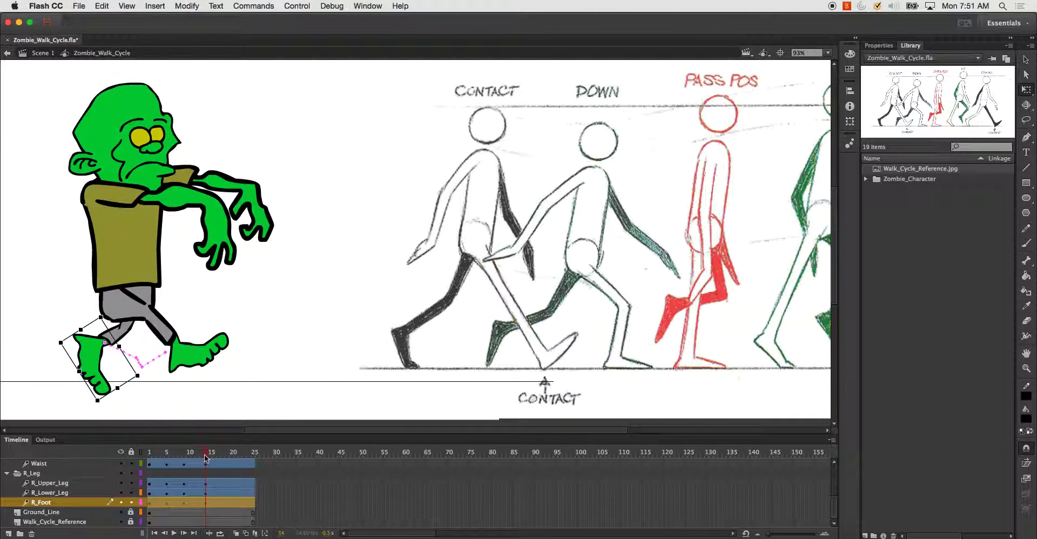
Select all body parts at frame 14 and nudge them up slightly toward the reference's raised up pose
{"action": "scroll", "coordinate": [56, 502], "scroll_direction": "up", "scroll_amount": 3}
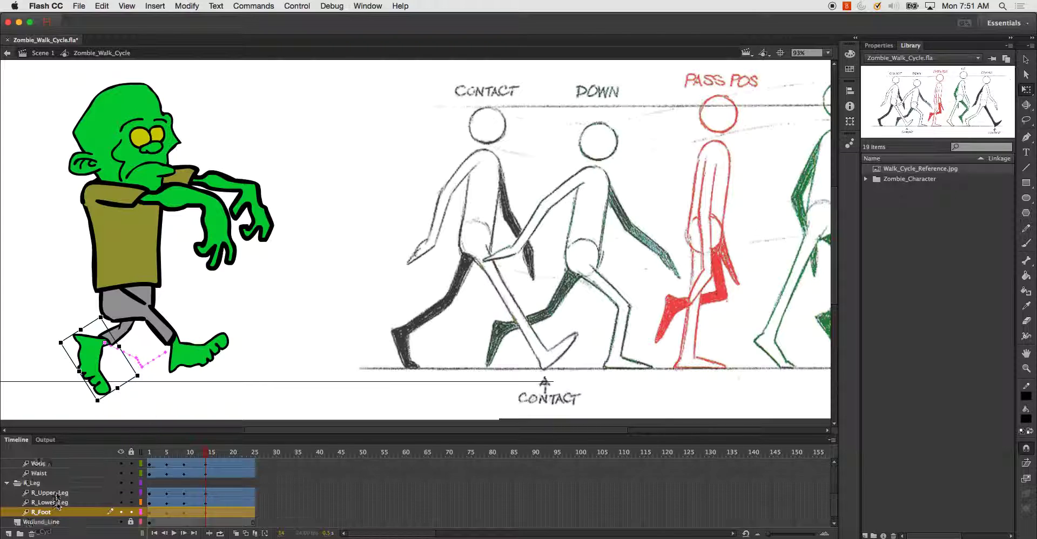
{"action": "key", "text": "super+a"}
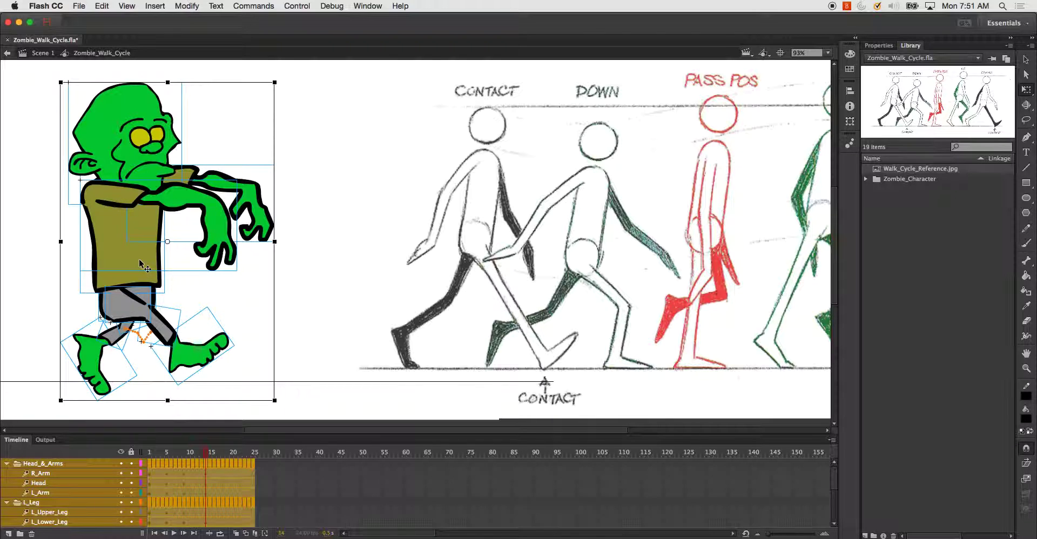
{"action": "left_click_drag", "start_coordinate": [140, 258], "coordinate": [142, 254]}
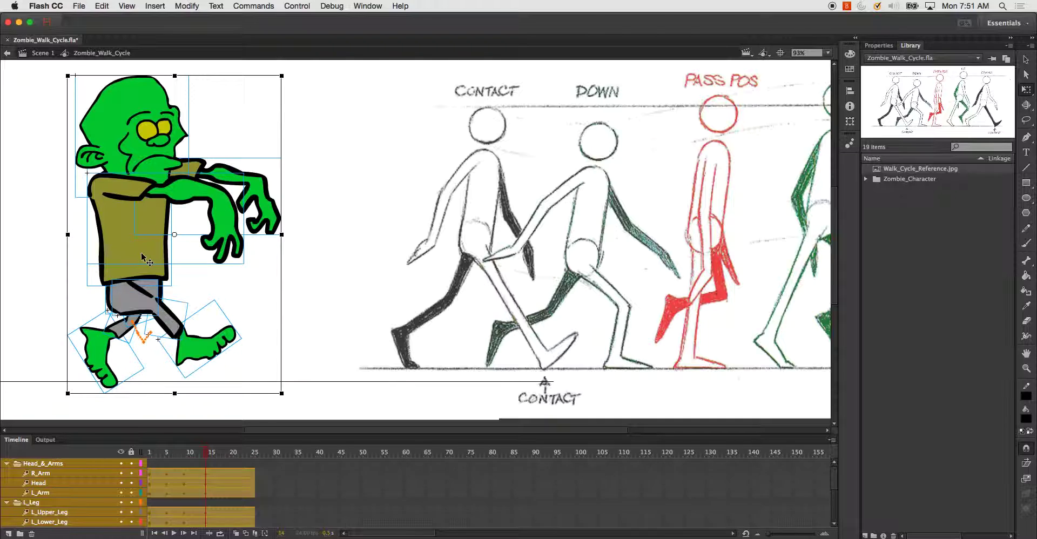
{"action": "key", "text": "Up"}
{"action": "key", "text": "Up"}
{"action": "key", "text": "Up"}
{"action": "key", "text": "Up"}
{"action": "key", "text": "Up"}
{"action": "key", "text": "Up"}
{"action": "key", "text": "Up"}
{"action": "key", "text": "Up"}
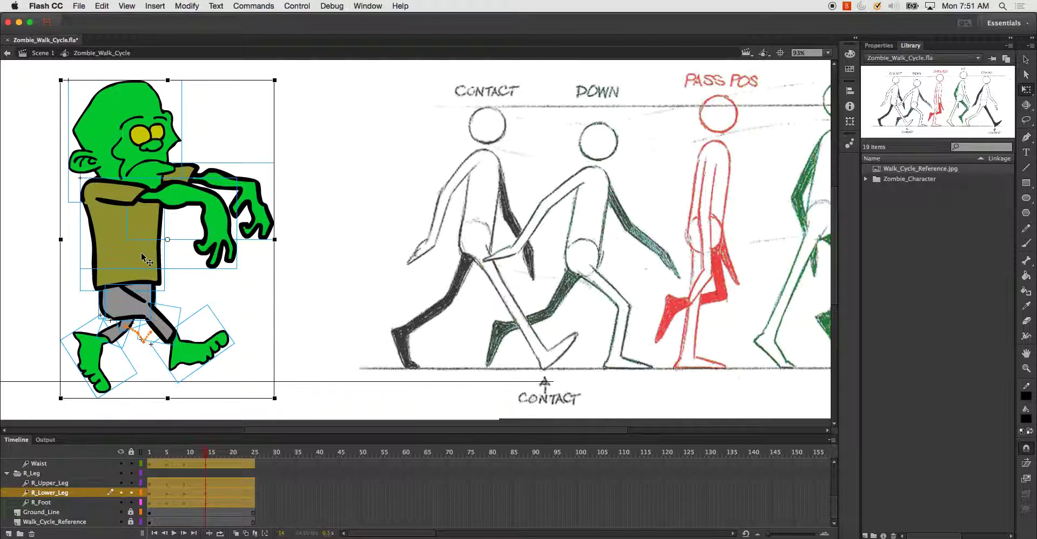
Move the R_Leg and L_Leg keyframes from frame 14 to frame 13
{"action": "left_click_drag", "start_coordinate": [202, 453], "coordinate": [207, 500]}
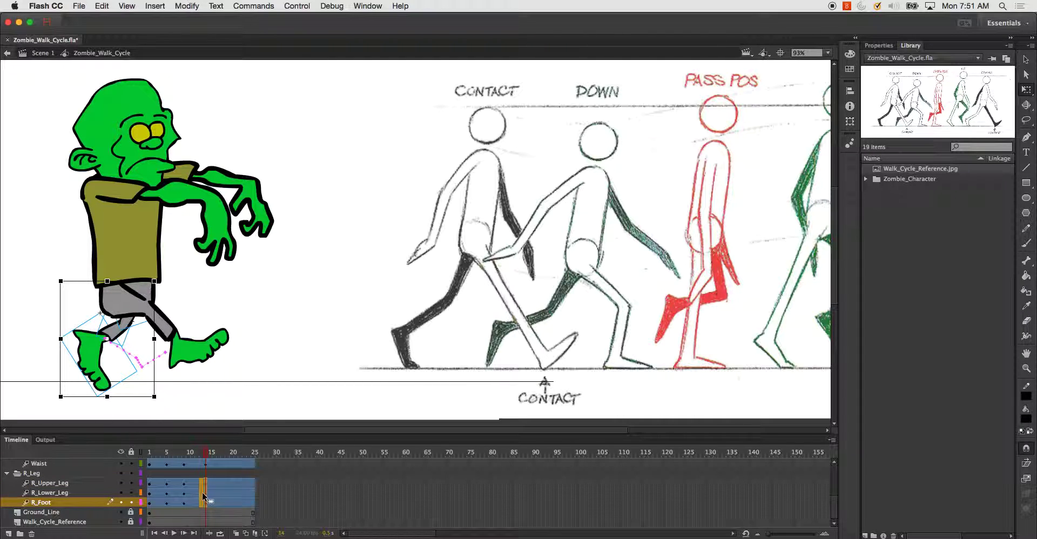
{"action": "left_click", "coordinate": [202, 492]}
{"action": "scroll", "coordinate": [207, 475], "scroll_direction": "up", "scroll_amount": 3}
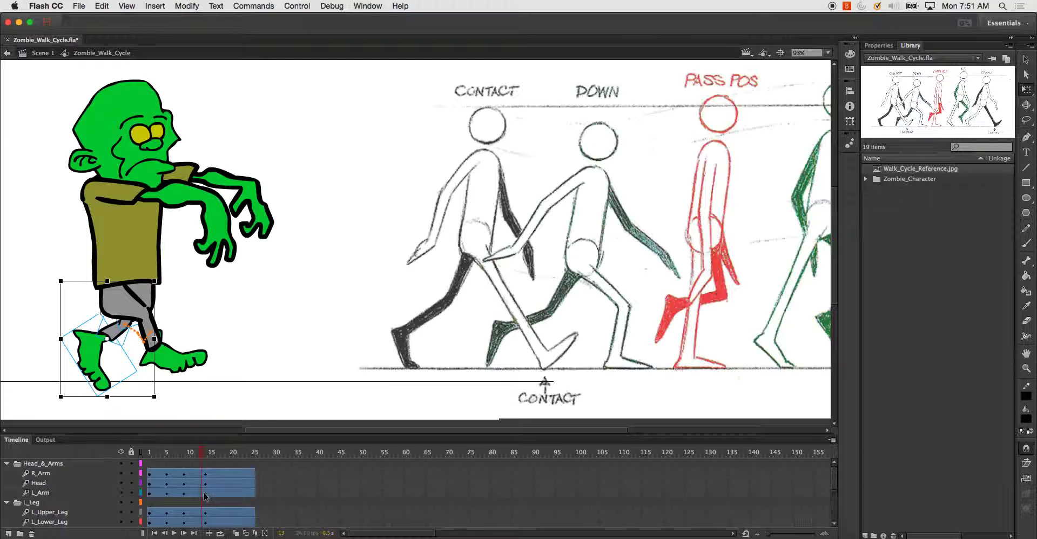
{"action": "left_click", "coordinate": [205, 492]}
{"action": "left_click", "coordinate": [202, 483]}
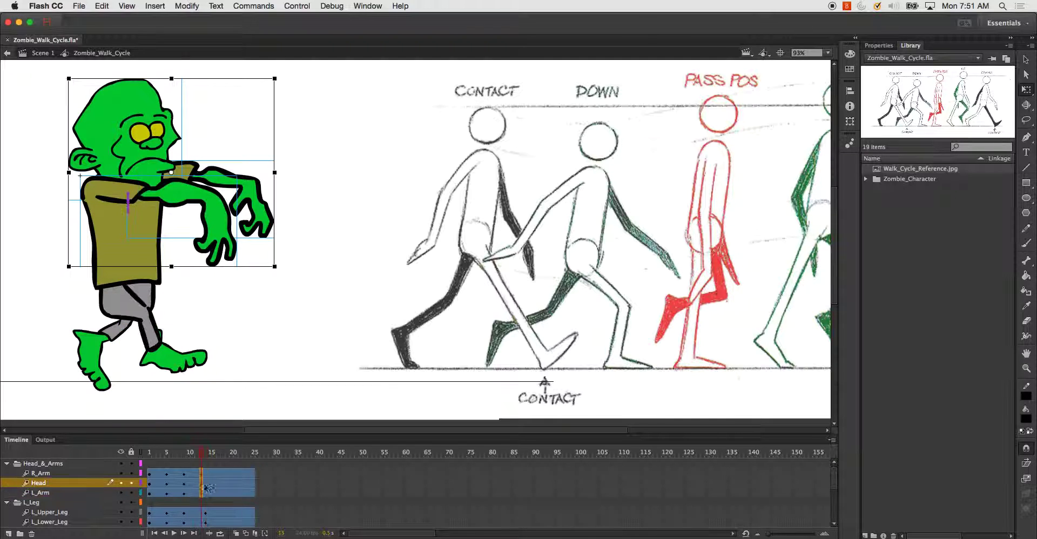
{"action": "left_click_drag", "start_coordinate": [202, 494], "coordinate": [207, 493]}
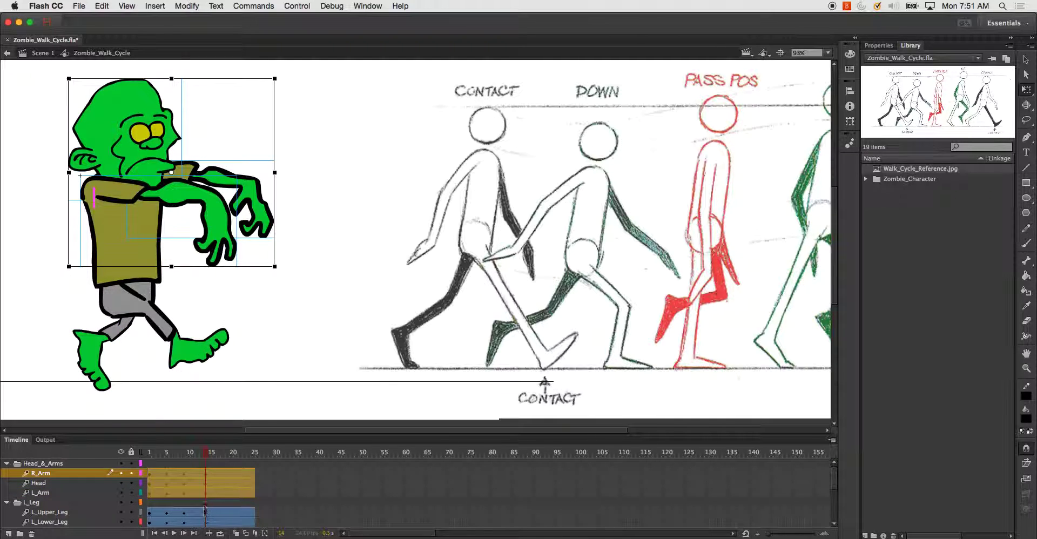
{"action": "scroll", "coordinate": [206, 502], "scroll_direction": "down", "scroll_amount": 3}
{"action": "left_click", "coordinate": [207, 484]}
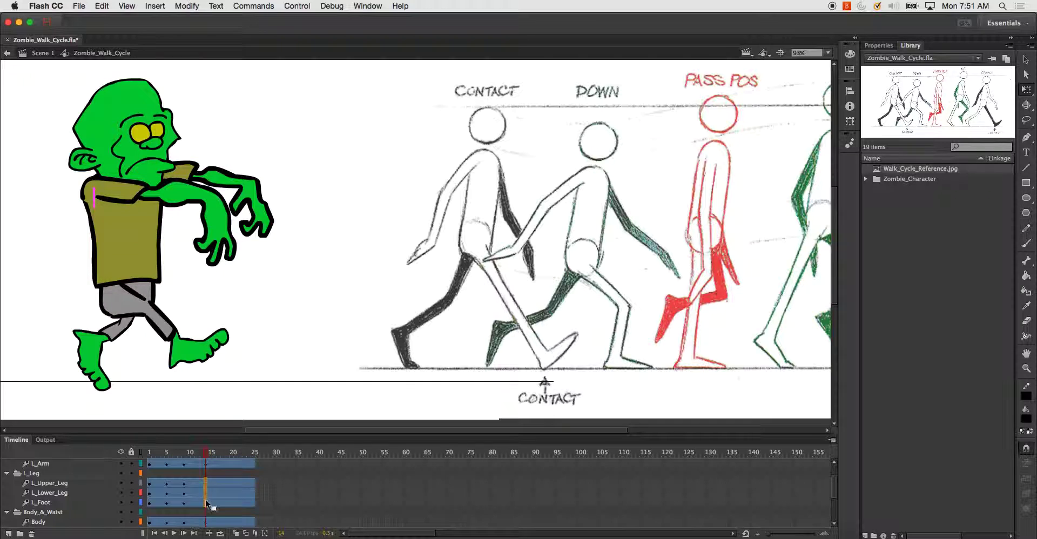
{"action": "left_click_drag", "start_coordinate": [206, 501], "coordinate": [202, 496]}
Move the Body and Waist keyframes from frame 14 to frame 13
{"action": "scroll", "coordinate": [206, 500], "scroll_direction": "down", "scroll_amount": 3}
{"action": "scroll", "coordinate": [206, 500], "scroll_direction": "right", "scroll_amount": 3}
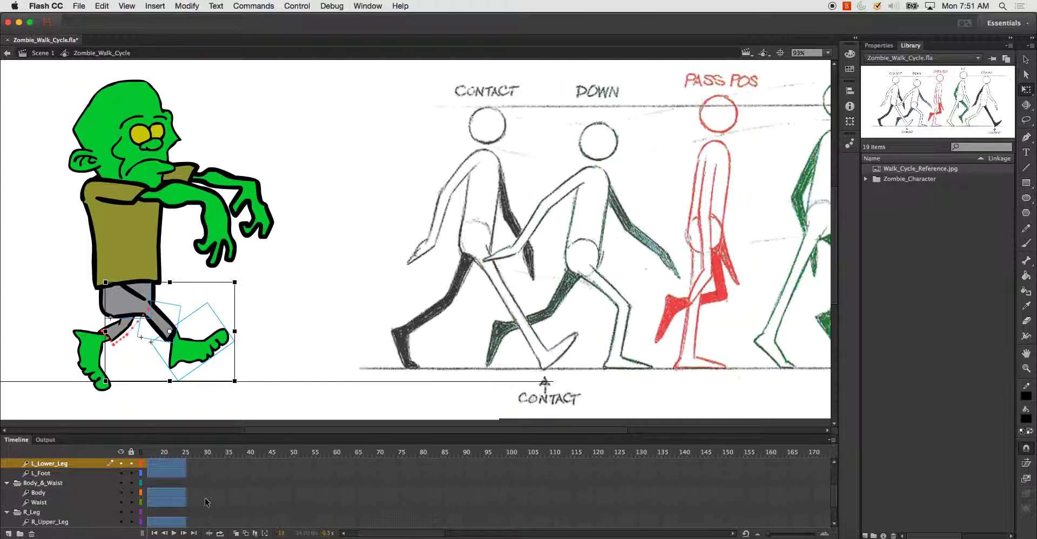
{"action": "scroll", "coordinate": [205, 503], "scroll_direction": "down", "scroll_amount": 2}
{"action": "scroll", "coordinate": [207, 504], "scroll_direction": "left", "scroll_amount": 3}
{"action": "scroll", "coordinate": [258, 516], "scroll_direction": "down", "scroll_amount": 2}
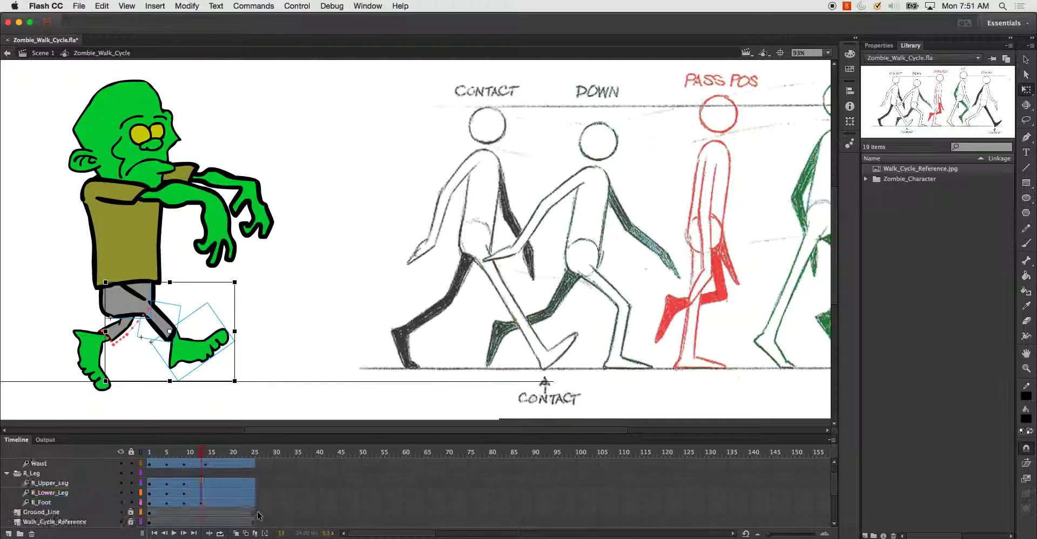
{"action": "scroll", "coordinate": [258, 516], "scroll_direction": "right", "scroll_amount": 3}
{"action": "scroll", "coordinate": [258, 516], "scroll_direction": "up", "scroll_amount": 2}
{"action": "scroll", "coordinate": [389, 530], "scroll_direction": "left", "scroll_amount": 3}
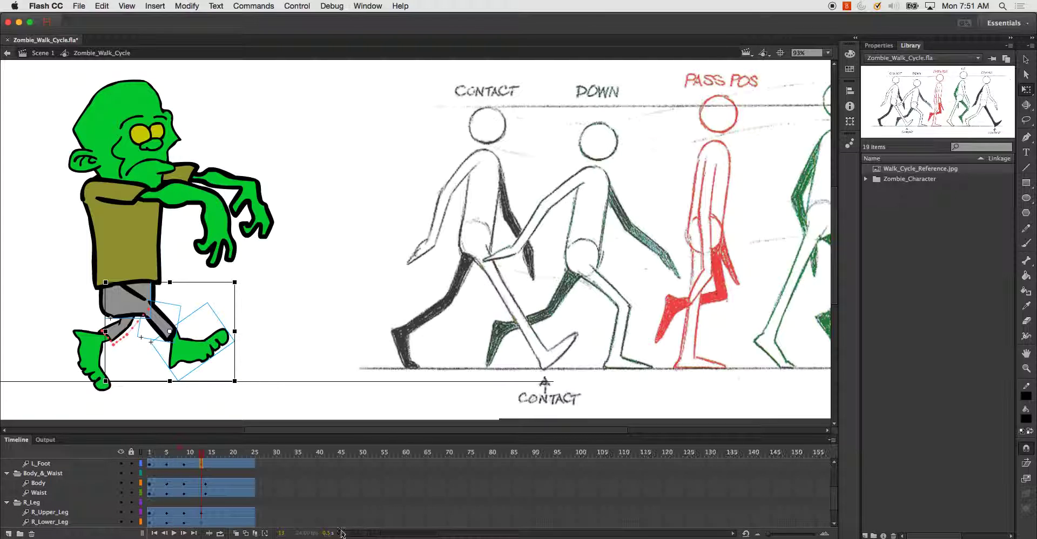
{"action": "mouse_move", "coordinate": [835, 503]}
{"action": "left_mouse_down"}
{"action": "mouse_move", "coordinate": [834, 514]}
{"action": "mouse_move", "coordinate": [835, 501]}
{"action": "left_mouse_up"}
{"action": "scroll", "coordinate": [834, 500], "scroll_direction": "down", "scroll_amount": 1}
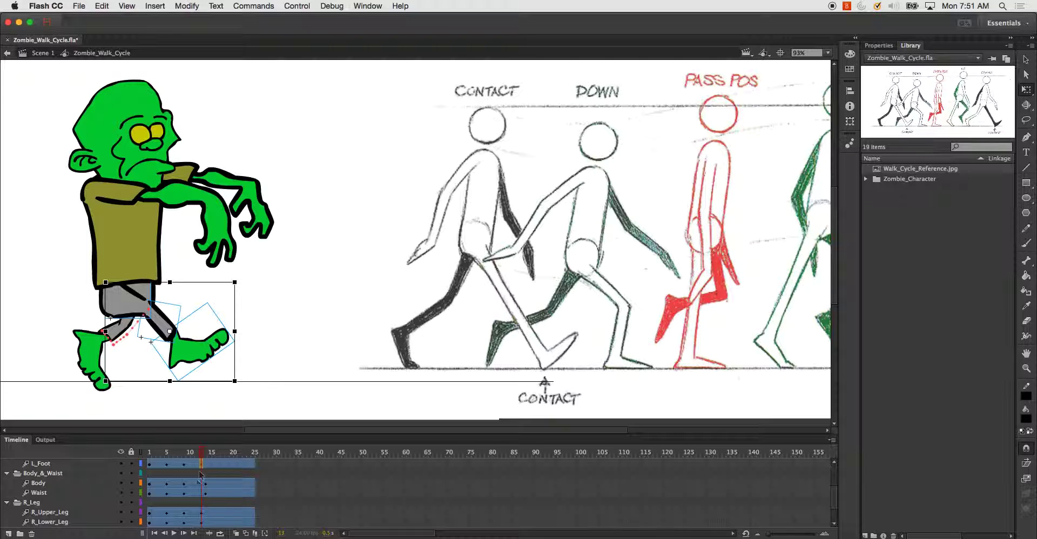
{"action": "left_click", "coordinate": [205, 491]}
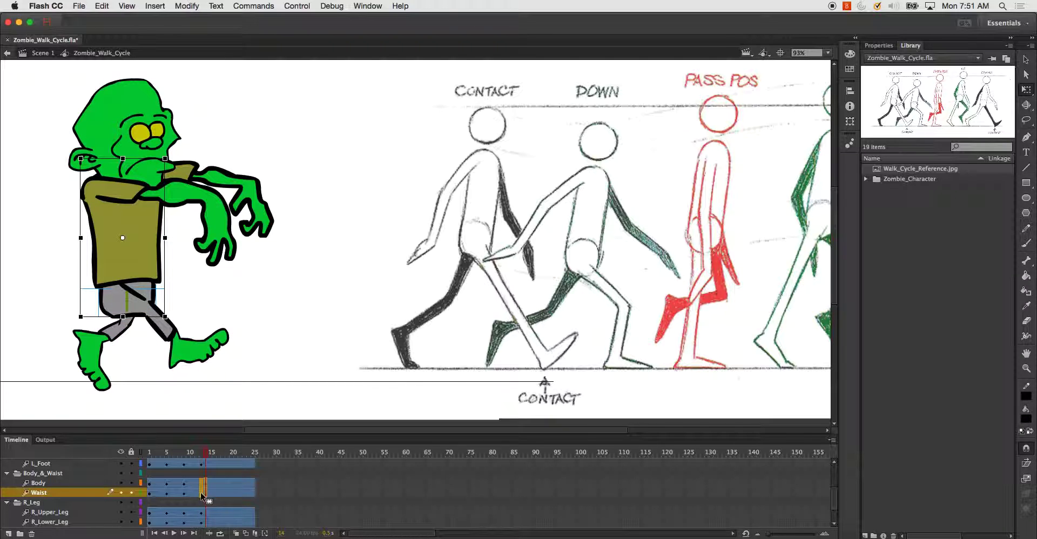
{"action": "left_click", "coordinate": [202, 496]}
Move the R_Arm, Head and L_Arm keyframes from frame 14 to frame 13, and play the animation
{"action": "scroll", "coordinate": [202, 495], "scroll_direction": "up", "scroll_amount": 3}
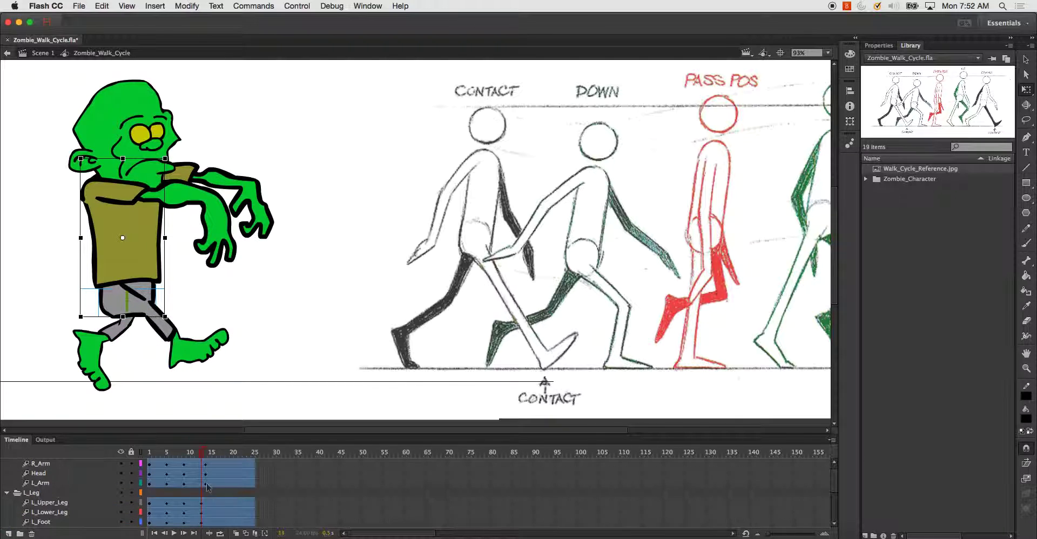
{"action": "mouse_move", "coordinate": [207, 484]}
{"action": "left_mouse_down"}
{"action": "mouse_move", "coordinate": [206, 466]}
{"action": "mouse_move", "coordinate": [201, 473]}
{"action": "left_mouse_up"}
{"action": "scroll", "coordinate": [208, 476], "scroll_direction": "up", "scroll_amount": 1}
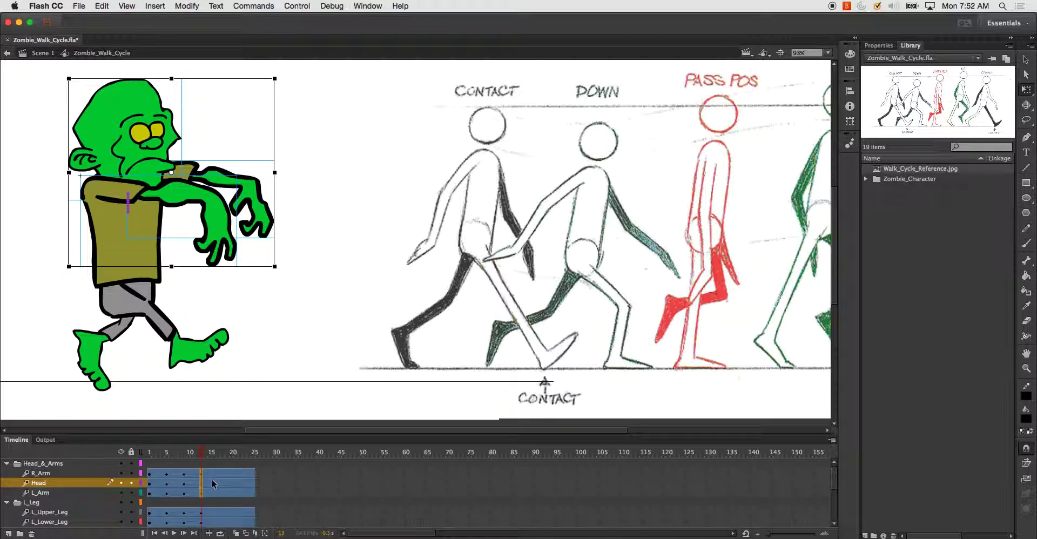
{"action": "scroll", "coordinate": [213, 484], "scroll_direction": "down", "scroll_amount": 4}
{"action": "scroll", "coordinate": [213, 485], "scroll_direction": "up", "scroll_amount": 4}
{"action": "key", "text": "Return"}
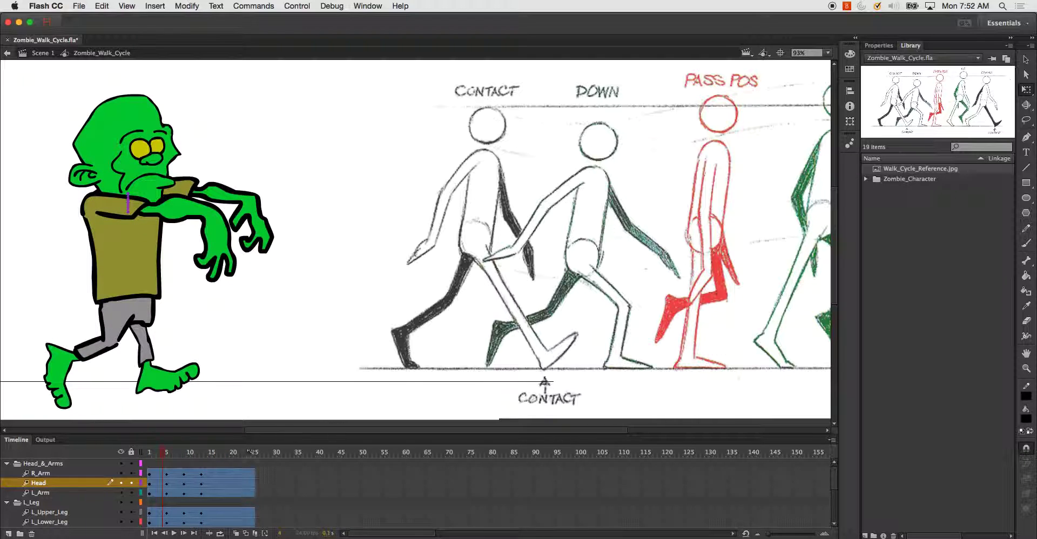
Select all body parts at frame 9 and shift them down slightly
{"action": "left_click", "coordinate": [187, 453]}
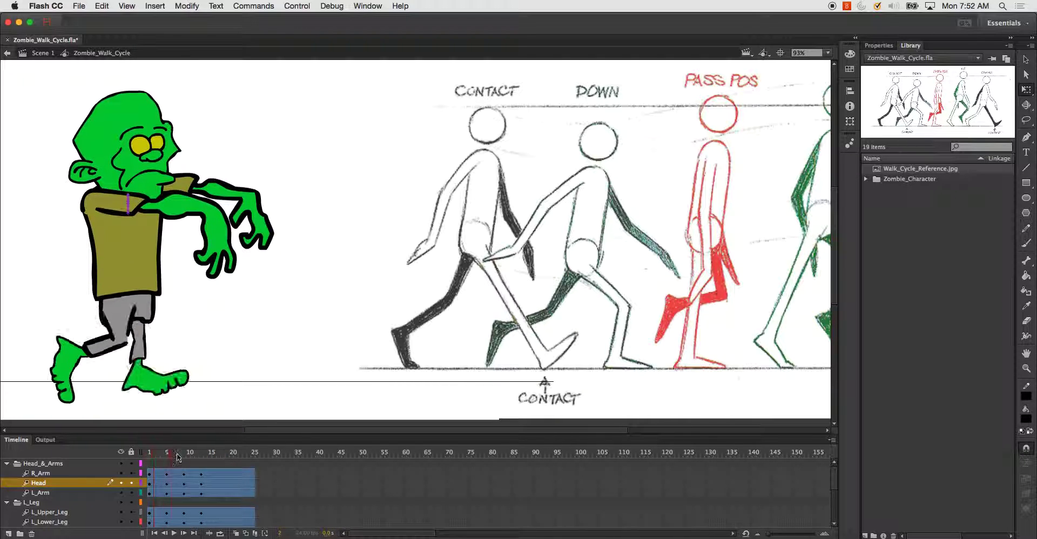
{"action": "left_click_drag", "start_coordinate": [187, 457], "coordinate": [184, 457]}
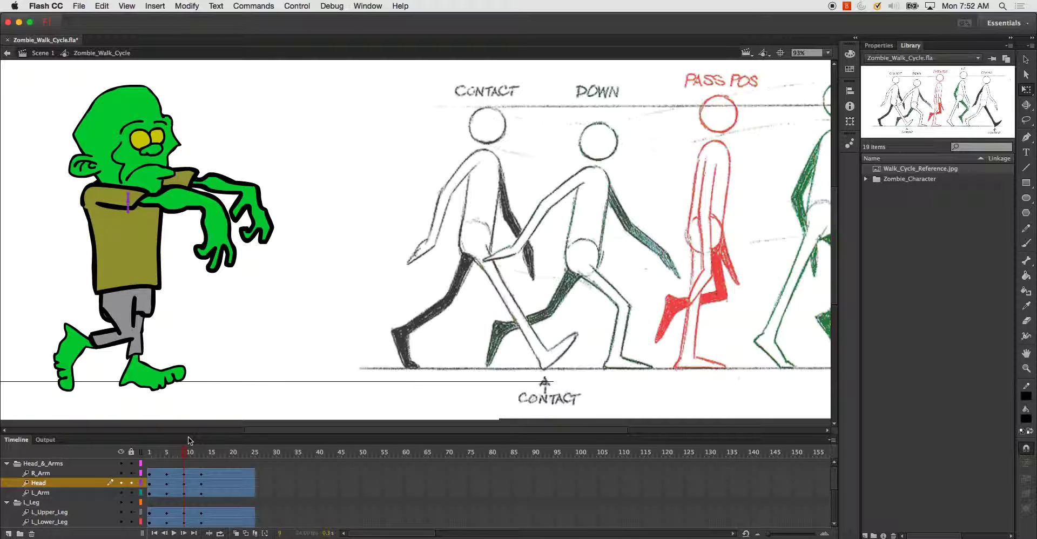
{"action": "left_click", "coordinate": [51, 465]}
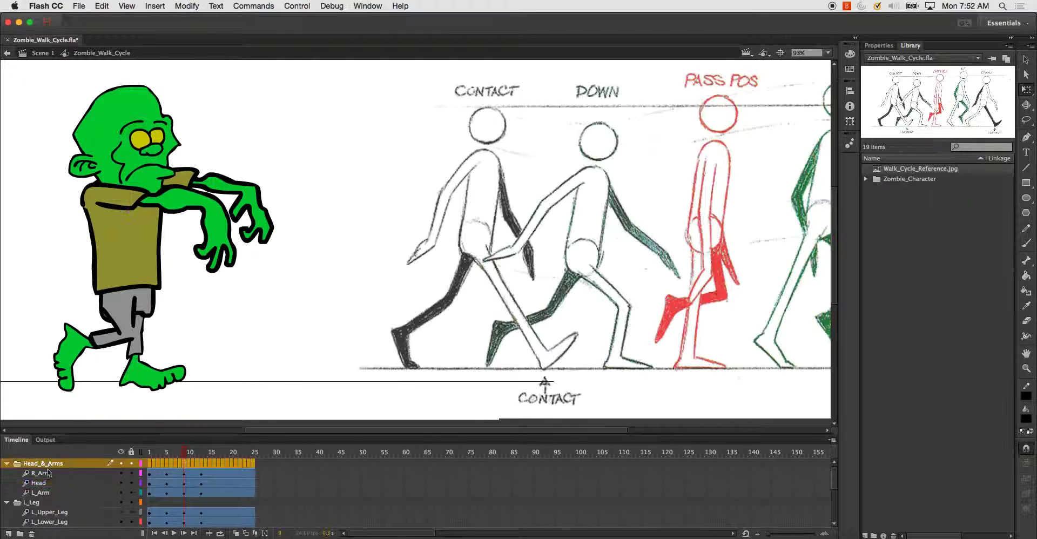
{"action": "scroll", "coordinate": [50, 487], "scroll_direction": "down", "scroll_amount": 5}
{"action": "scroll", "coordinate": [49, 487], "scroll_direction": "right", "scroll_amount": 2}
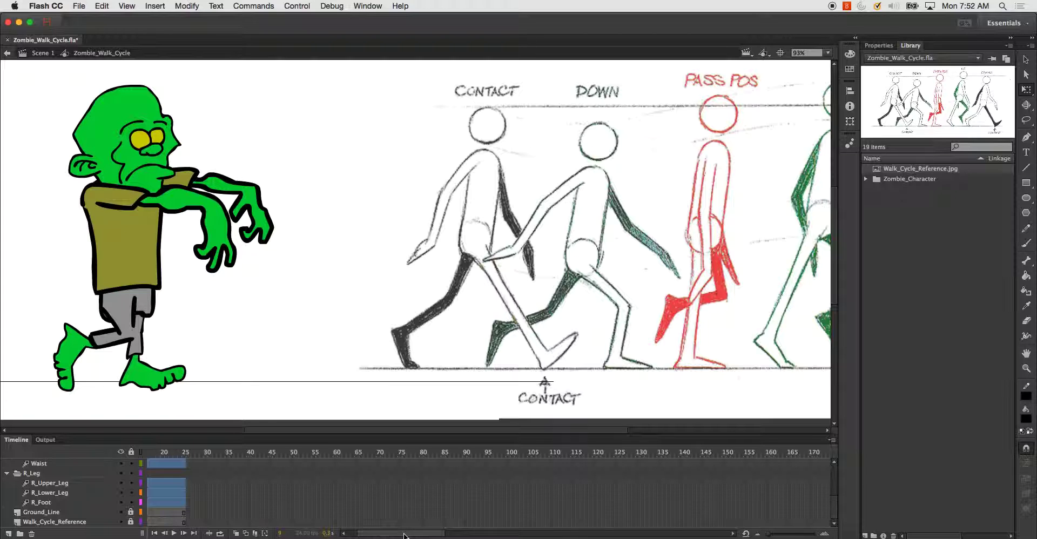
{"action": "scroll", "coordinate": [518, 489], "scroll_direction": "left", "scroll_amount": 4}
{"action": "left_click", "coordinate": [90, 499]}
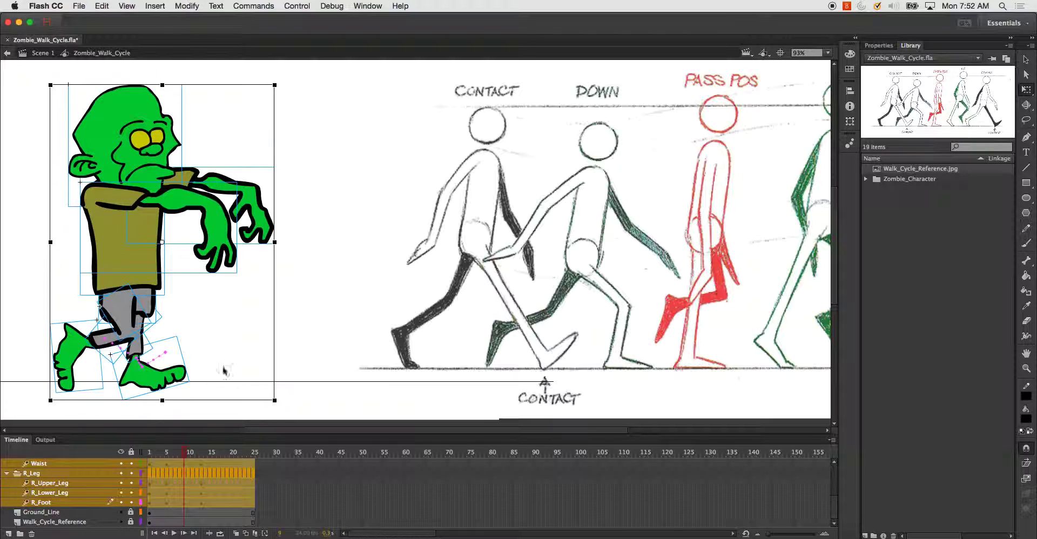
{"action": "left_click_drag", "start_coordinate": [135, 232], "coordinate": [135, 237]}
Select all body parts at frame 13, shift them down slightly toward the ground, and play back the walk
{"action": "left_click_drag", "start_coordinate": [183, 459], "coordinate": [201, 458]}
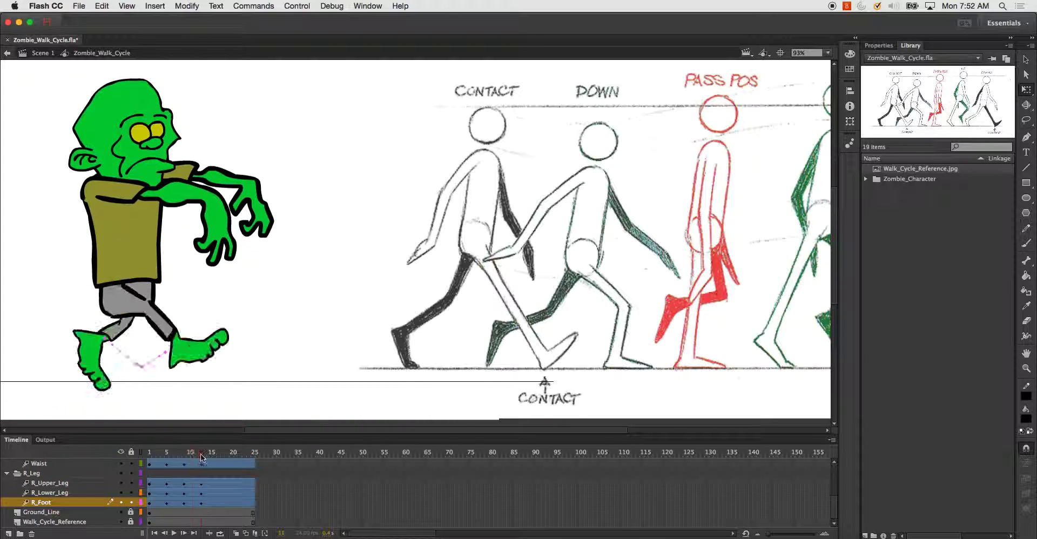
{"action": "left_click", "coordinate": [64, 502]}
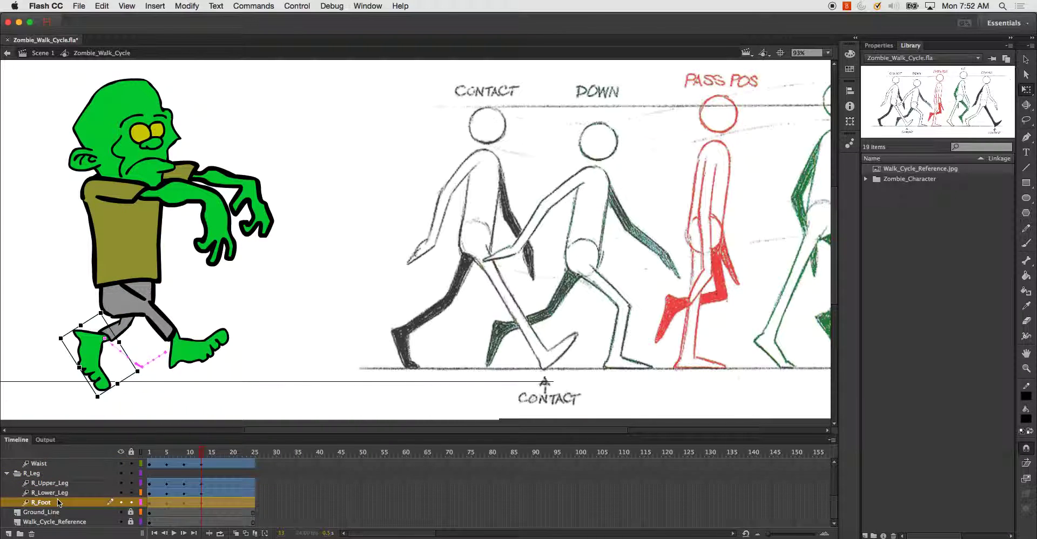
{"action": "scroll", "coordinate": [59, 497], "scroll_direction": "up", "scroll_amount": 3}
{"action": "left_click", "coordinate": [48, 464], "text": "shift"}
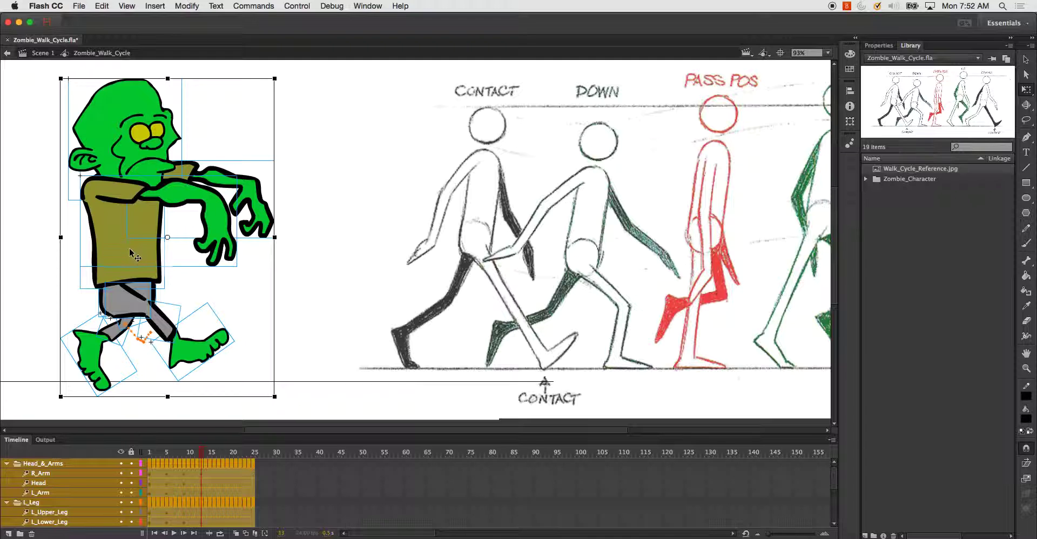
{"action": "left_click_drag", "start_coordinate": [128, 247], "coordinate": [128, 254]}
{"action": "key", "text": "Return"}
{"action": "key", "text": "Return"}
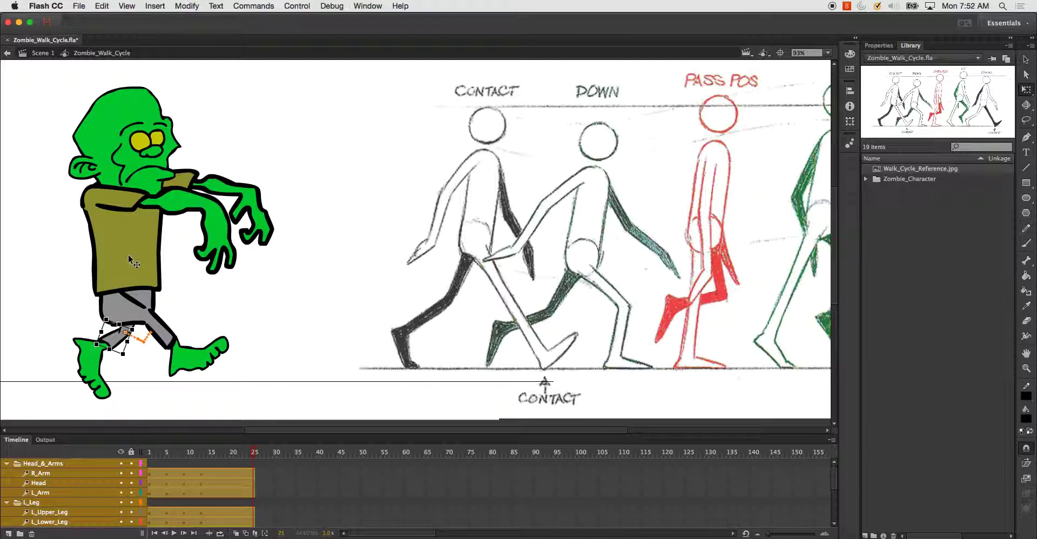
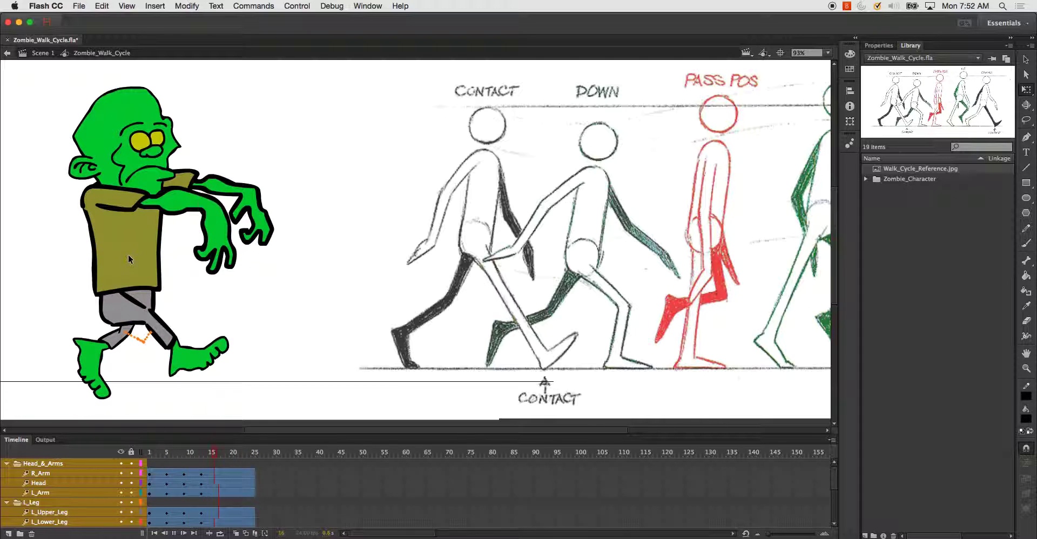
{"action": "key", "text": "Return"}
Select all body parts at frame 17 and nudge them down about 12 pixels for the next contact pose
{"action": "mouse_move", "coordinate": [216, 451]}
{"action": "left_mouse_down"}
{"action": "mouse_move", "coordinate": [205, 454]}
{"action": "mouse_move", "coordinate": [218, 454]}
{"action": "left_mouse_up"}
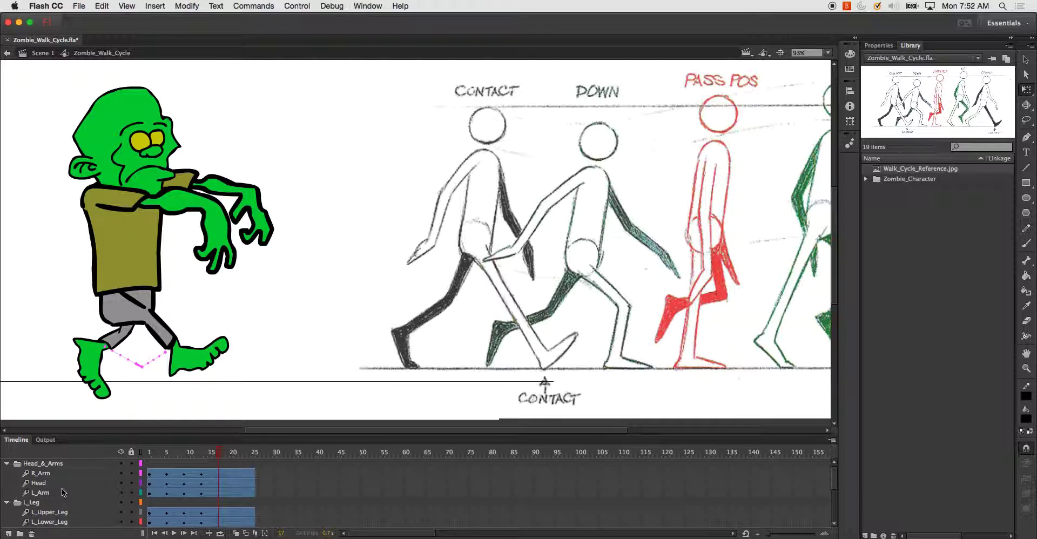
{"action": "scroll", "coordinate": [62, 489], "scroll_direction": "down", "scroll_amount": 5}
{"action": "left_click", "coordinate": [50, 511]}
{"action": "left_click", "coordinate": [48, 481], "text": "shift"}
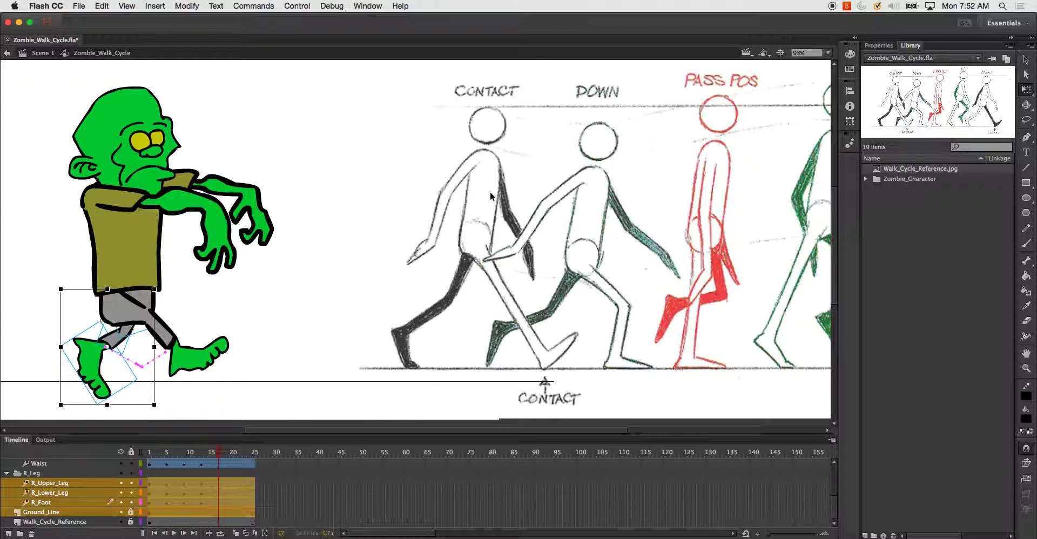
{"action": "left_click_drag", "start_coordinate": [495, 430], "coordinate": [453, 429]}
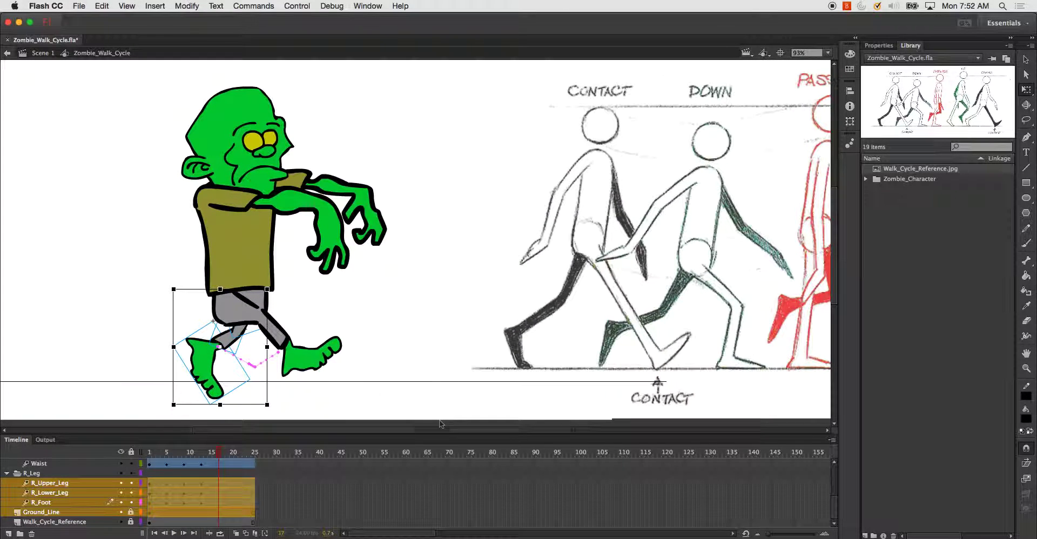
{"action": "left_click", "coordinate": [69, 505]}
{"action": "scroll", "coordinate": [81, 489], "scroll_direction": "up", "scroll_amount": 5}
{"action": "left_click", "coordinate": [62, 465], "text": "shift"}
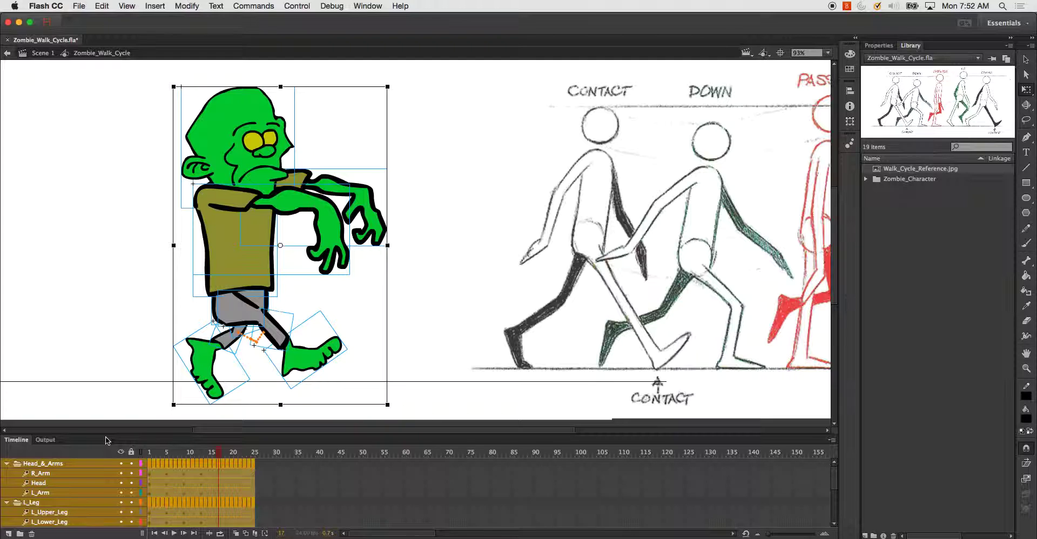
{"action": "key", "text": "Down"}
{"action": "key", "text": "Down"}
{"action": "key", "text": "Down"}
{"action": "key", "text": "Down"}
{"action": "key", "text": "Down"}
{"action": "key", "text": "Down"}
{"action": "key", "text": "Down"}
{"action": "key", "text": "Down"}
{"action": "key", "text": "Down"}
{"action": "key", "text": "Down"}
{"action": "key", "text": "Down"}
{"action": "key", "text": "Down"}
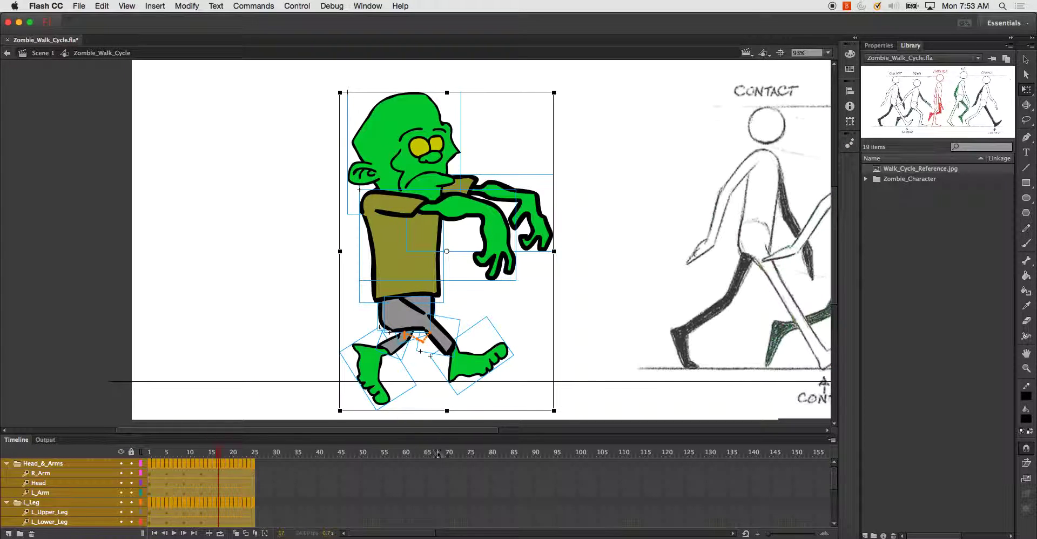
Nudge all selected body parts back up about 8 pixels at frame 17
{"action": "scroll", "coordinate": [352, 434], "scroll_direction": "right", "scroll_amount": 2}
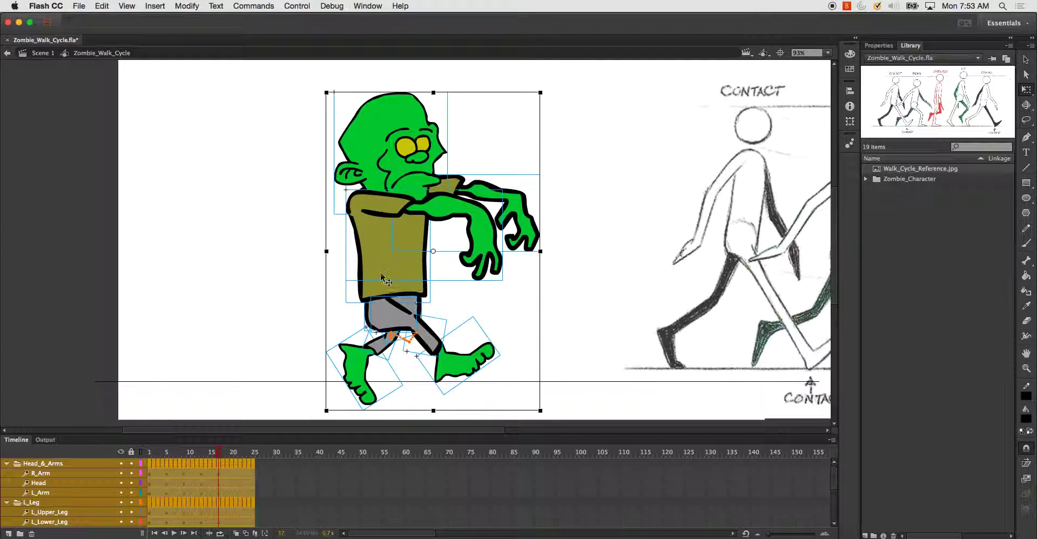
{"action": "key", "text": "Up"}
{"action": "key", "text": "Up"}
{"action": "key", "text": "Up"}
{"action": "key", "text": "Up"}
{"action": "key", "text": "Up"}
{"action": "key", "text": "Up"}
{"action": "key", "text": "Up"}
{"action": "key", "text": "Up"}
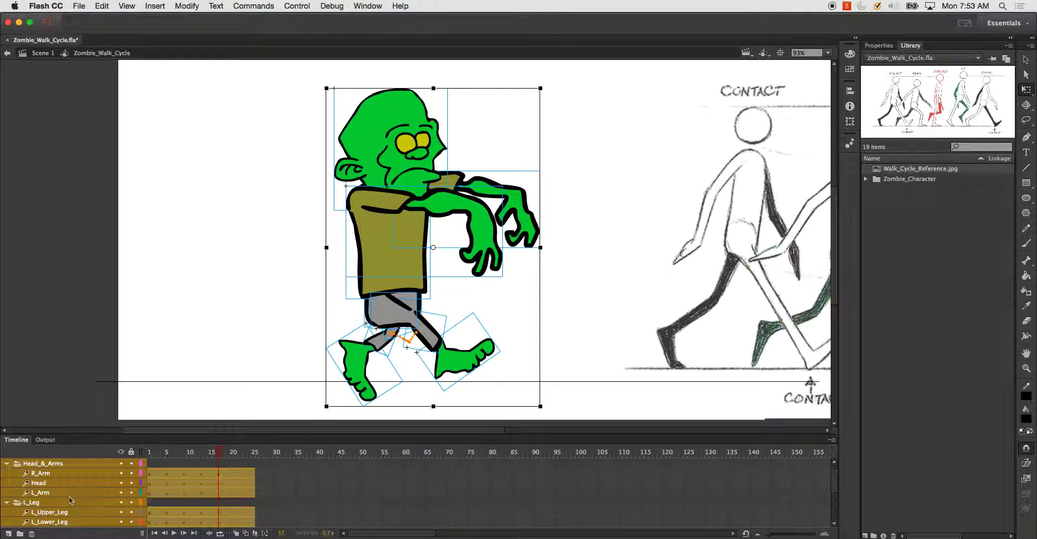
Rotate R_Upper_Leg, R_Lower_Leg and R_Foot together clockwise about the hip at frame 17 so the leg trails further behind
{"action": "scroll", "coordinate": [70, 500], "scroll_direction": "down", "scroll_amount": 4}
{"action": "left_click", "coordinate": [56, 504]}
{"action": "left_click", "coordinate": [49, 473]}
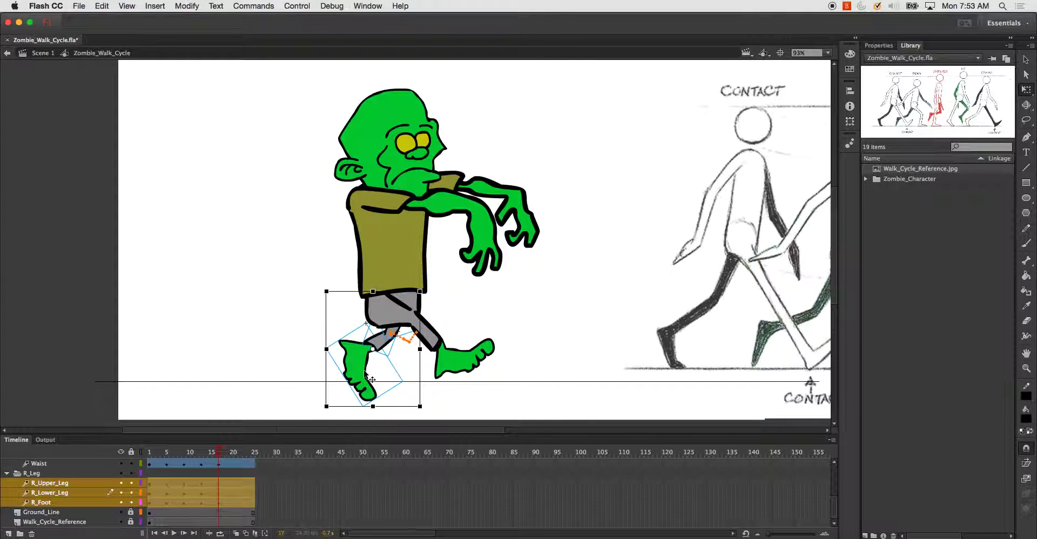
{"action": "scroll", "coordinate": [47, 502], "scroll_direction": "up", "scroll_amount": 3}
{"action": "left_click", "coordinate": [48, 512]}
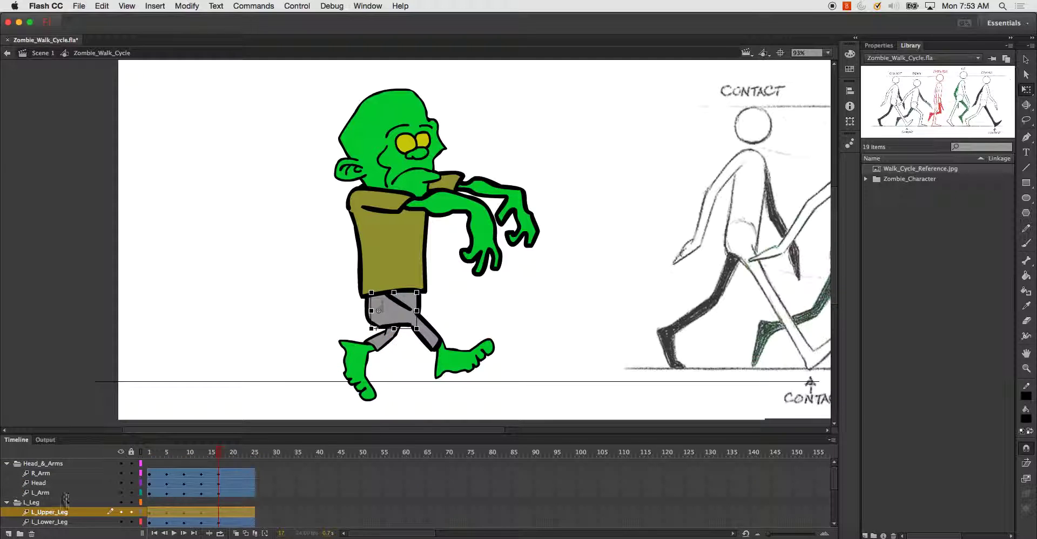
{"action": "scroll", "coordinate": [69, 498], "scroll_direction": "down", "scroll_amount": 4}
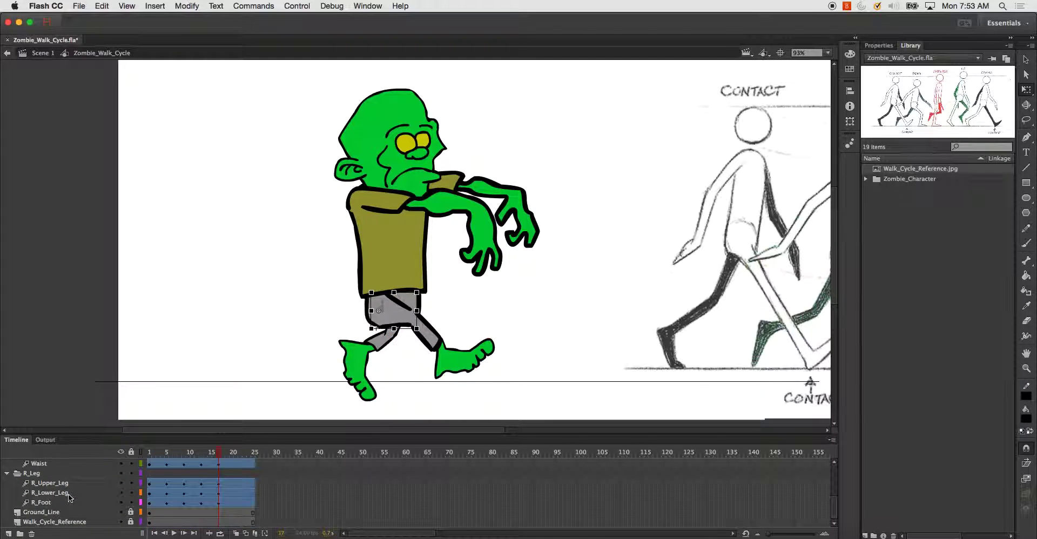
{"action": "left_click", "coordinate": [65, 487]}
{"action": "left_click", "coordinate": [61, 503], "text": "shift"}
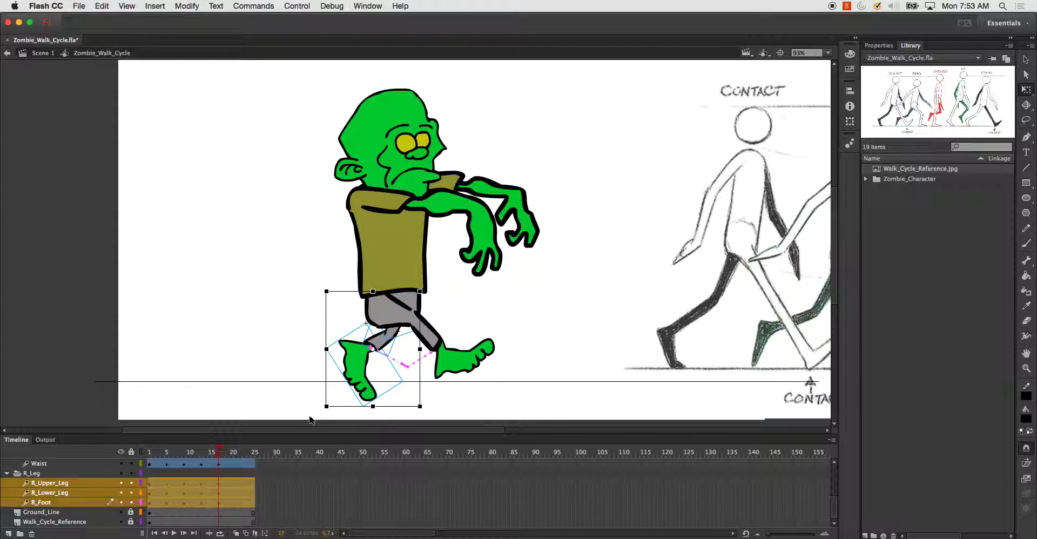
{"action": "left_click_drag", "start_coordinate": [380, 356], "coordinate": [432, 308]}
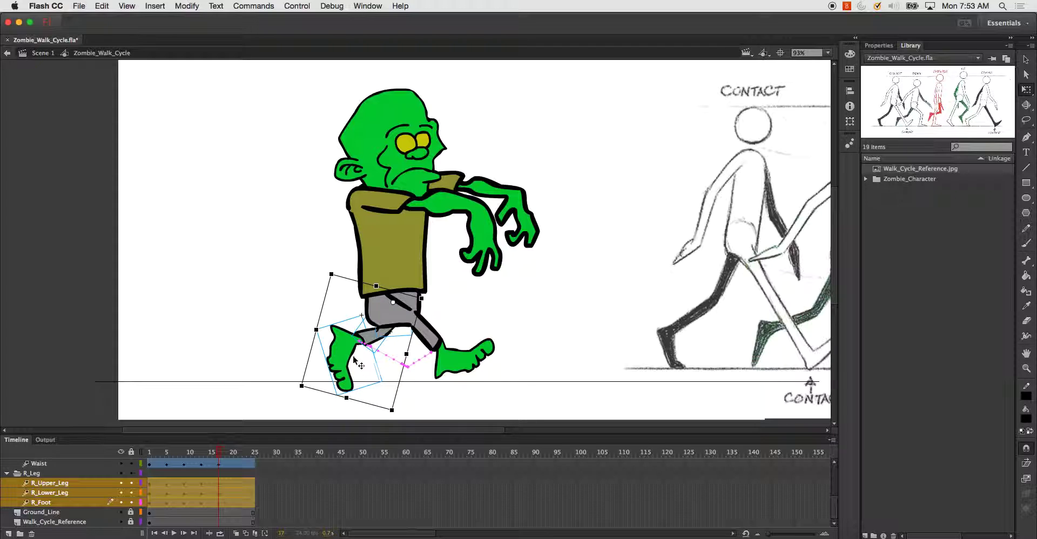
Reposition R_Foot's transformation point near the knee and rotate R_Lower_Leg together with R_Foot counter-clockwise about the knee at frame 17
{"action": "left_click", "coordinate": [39, 507]}
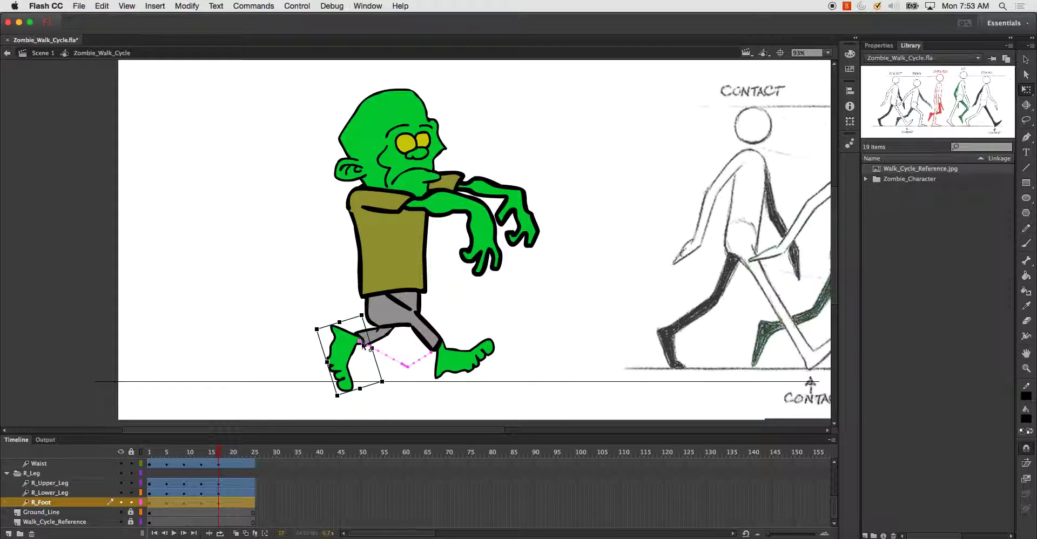
{"action": "left_click_drag", "start_coordinate": [371, 347], "coordinate": [353, 314]}
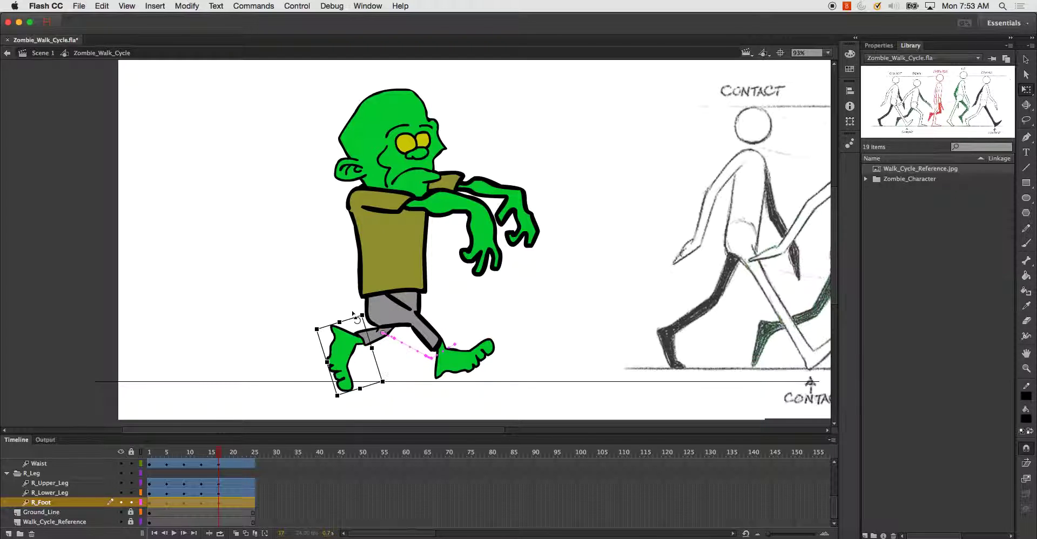
{"action": "left_click", "coordinate": [63, 493], "text": "shift"}
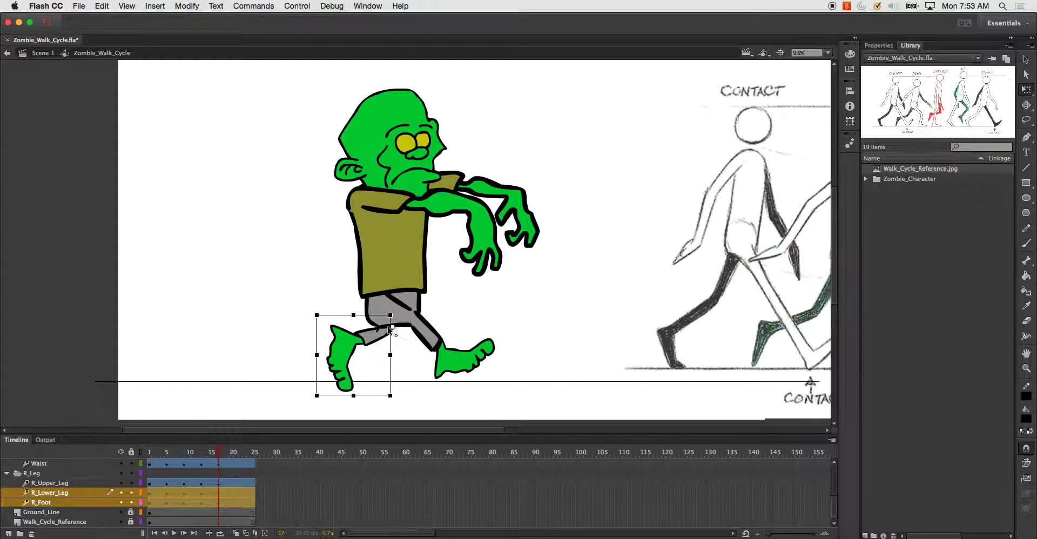
{"action": "left_click_drag", "start_coordinate": [399, 313], "coordinate": [389, 308]}
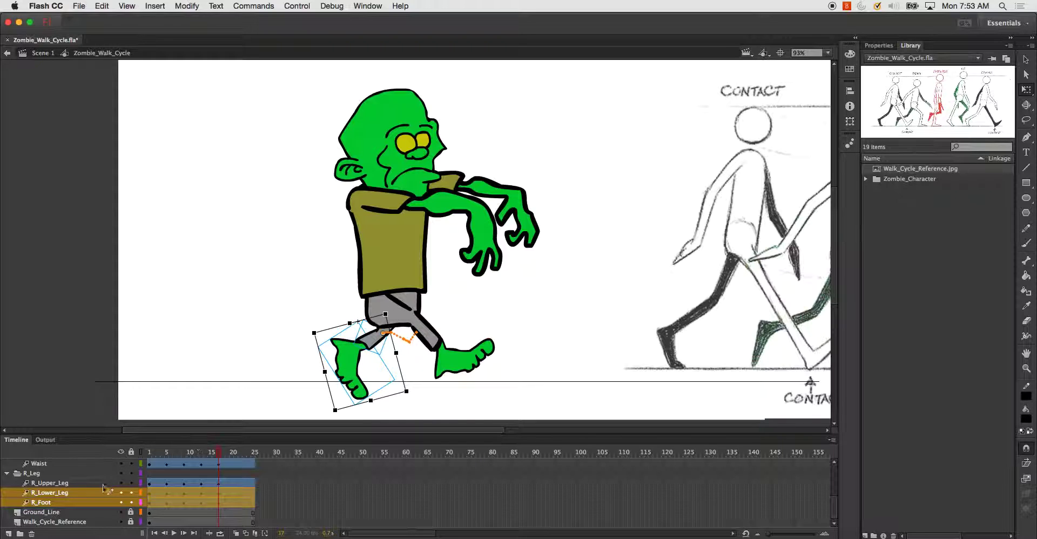
{"action": "left_click", "coordinate": [73, 503]}
{"action": "left_click_drag", "start_coordinate": [403, 392], "coordinate": [402, 396]}
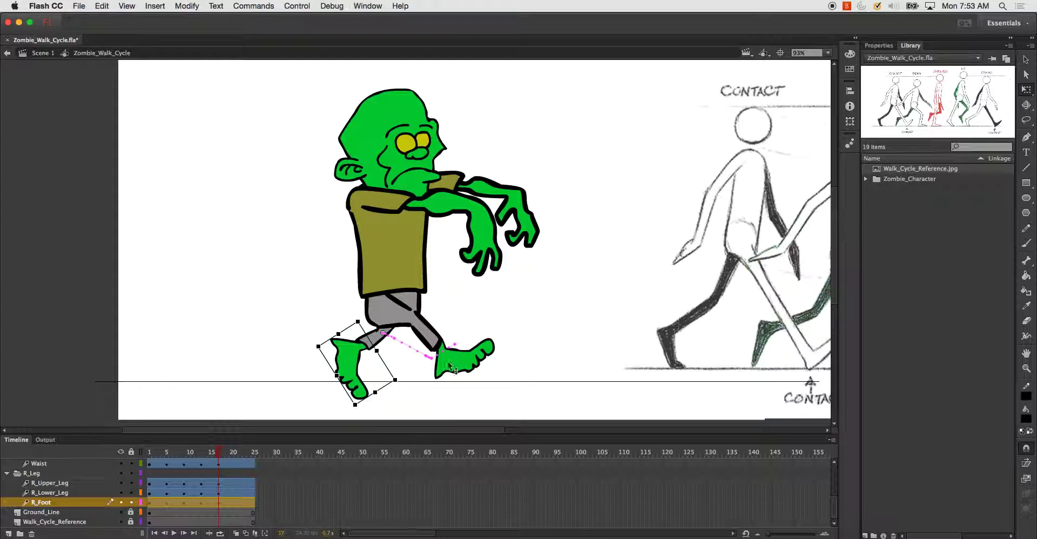
{"action": "left_click", "coordinate": [542, 323]}
Rotate L_Upper_Leg, L_Lower_Leg and L_Foot together slightly clockwise about the hip at frame 17 so the front foot drops toward the ground line
{"action": "scroll", "coordinate": [260, 393], "scroll_direction": "left", "scroll_amount": 3}
{"action": "scroll", "coordinate": [93, 488], "scroll_direction": "up", "scroll_amount": 3}
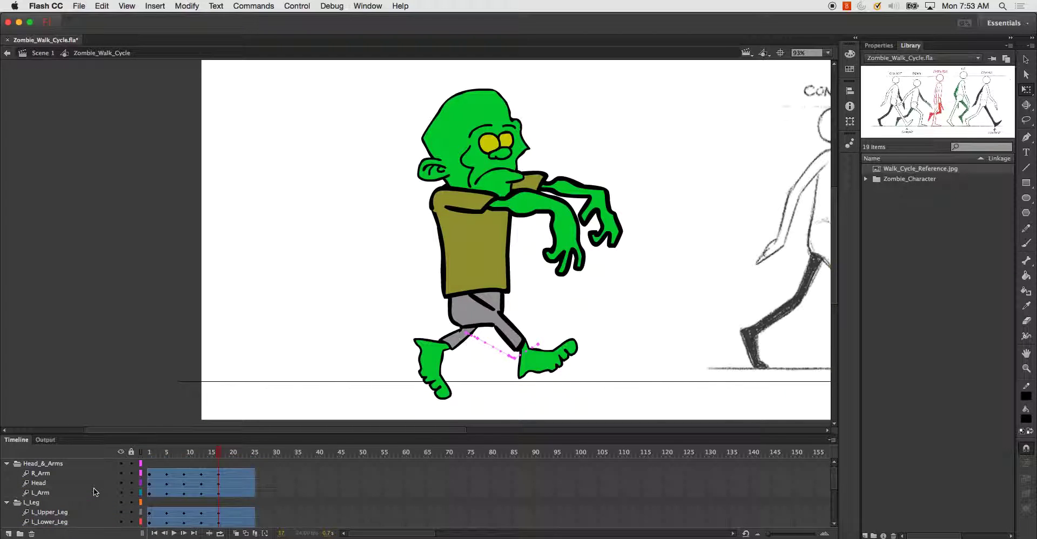
{"action": "left_click", "coordinate": [49, 475]}
{"action": "left_click", "coordinate": [44, 513]}
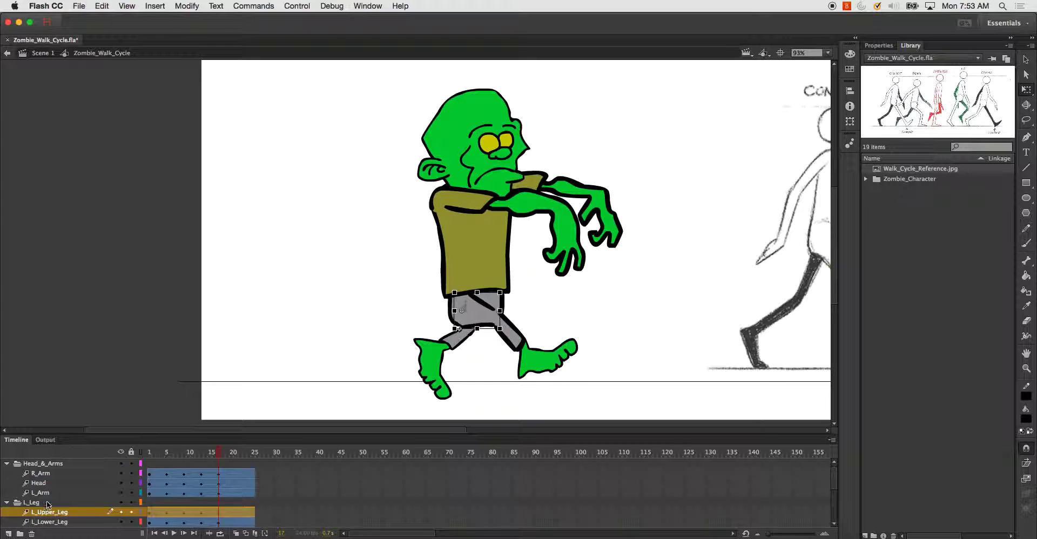
{"action": "scroll", "coordinate": [47, 508], "scroll_direction": "down", "scroll_amount": 3}
{"action": "left_click", "coordinate": [47, 504], "text": "shift"}
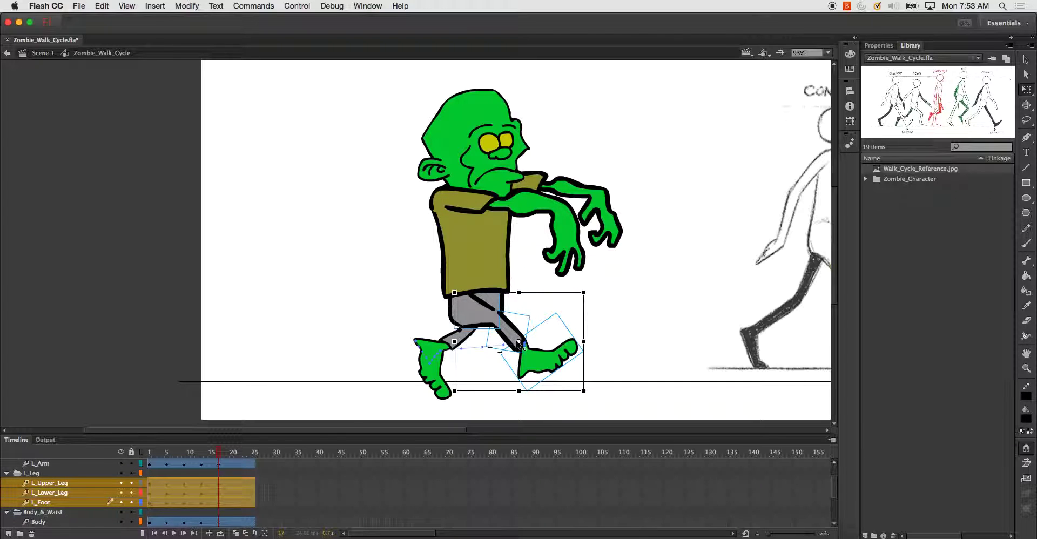
{"action": "left_click_drag", "start_coordinate": [465, 311], "coordinate": [462, 310]}
{"action": "left_click_drag", "start_coordinate": [589, 293], "coordinate": [585, 318]}
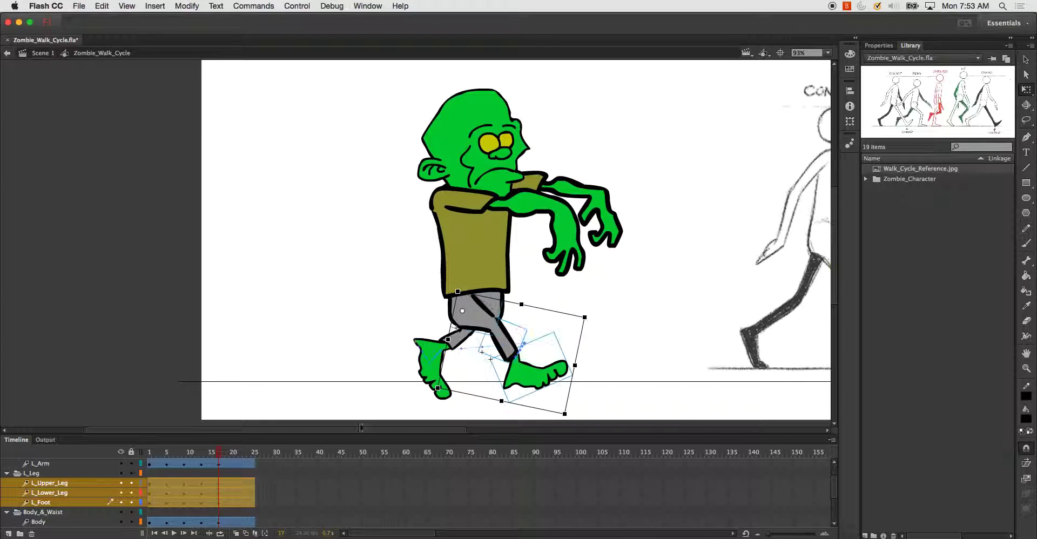
Rotate L_Lower_Leg and L_Foot together slightly counter-clockwise about the knee at frame 17 to extend the front leg forward
{"action": "left_click", "coordinate": [54, 503]}
{"action": "left_click", "coordinate": [56, 494], "text": "shift"}
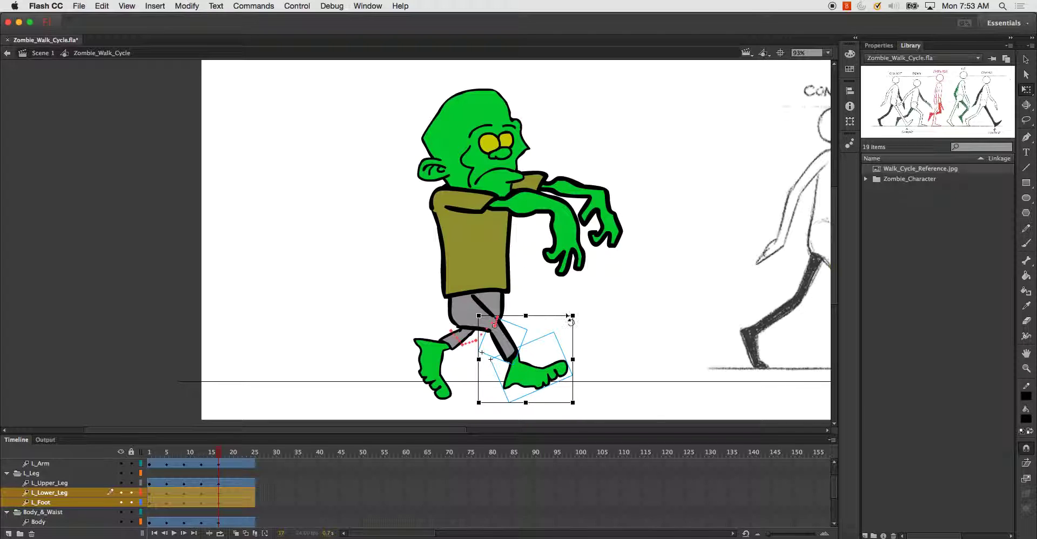
{"action": "left_click_drag", "start_coordinate": [582, 317], "coordinate": [575, 312]}
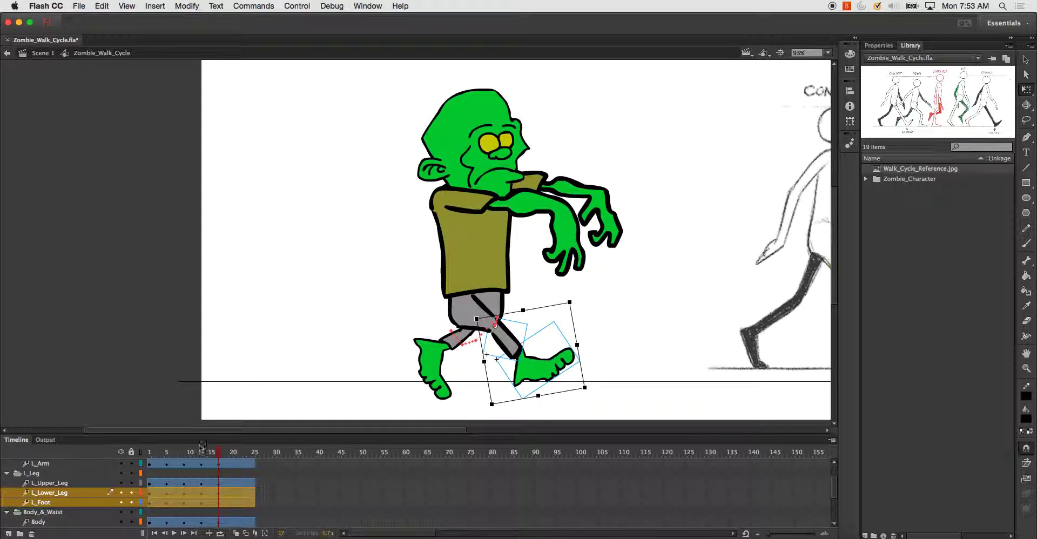
Scrub back toward the first frames and play the walk to check how both legs move
{"action": "left_click_drag", "start_coordinate": [218, 452], "coordinate": [159, 453]}
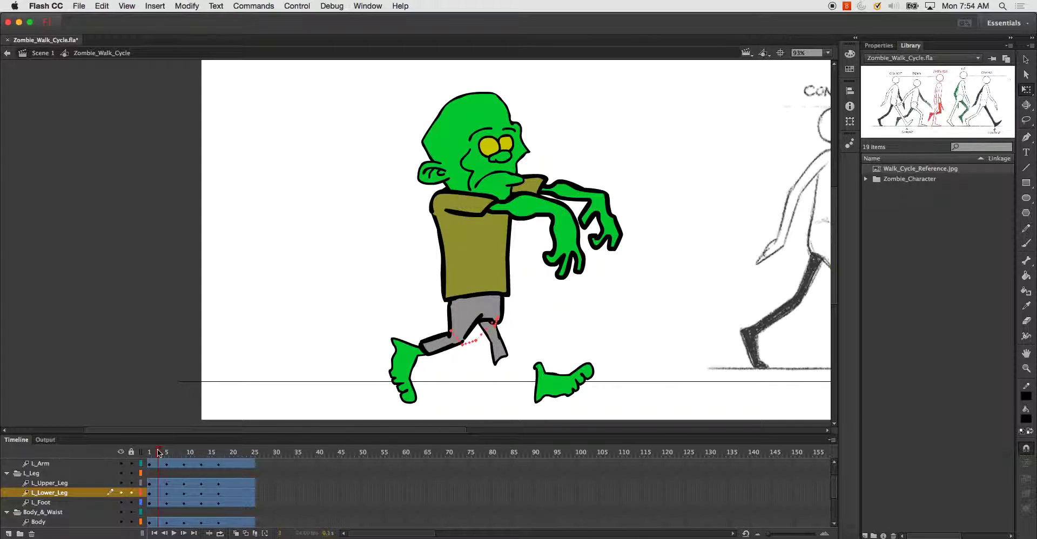
{"action": "key", "text": "Return"}
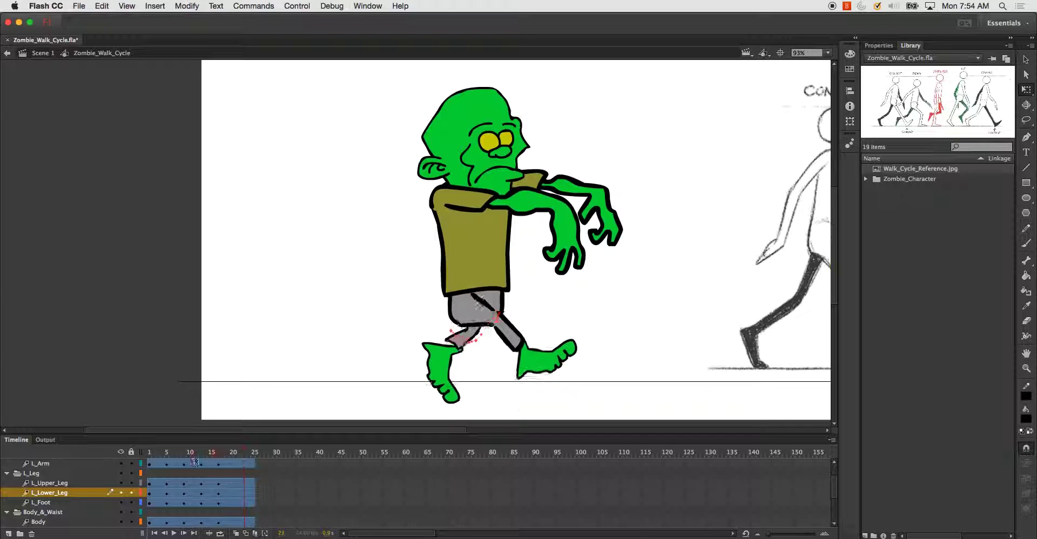
{"action": "key", "text": "Return"}
Move the detached R_Foot at frame 1 back onto the front ankle, nudging it up and left to line up with the lower leg
{"action": "left_click", "coordinate": [598, 360]}
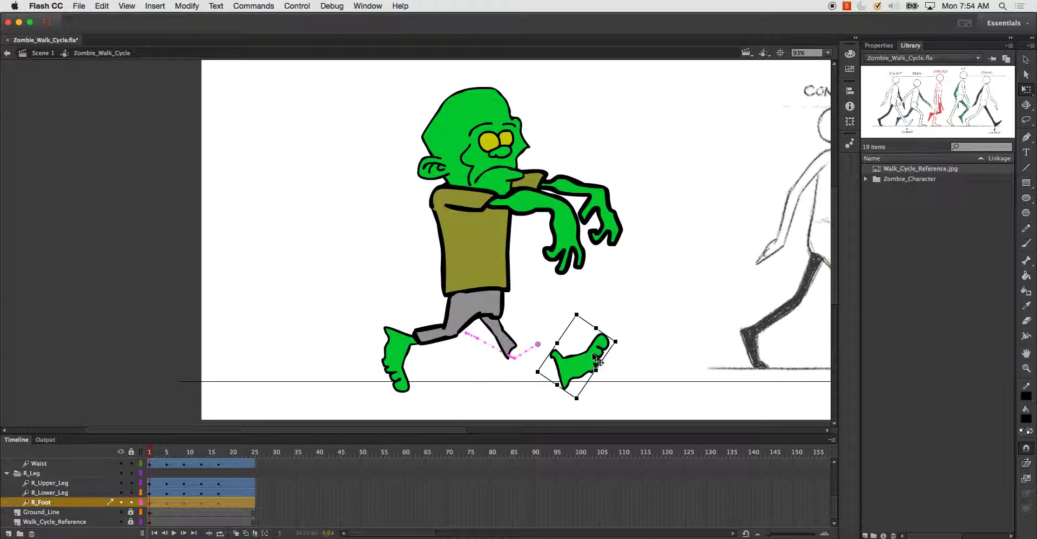
{"action": "left_click_drag", "start_coordinate": [594, 357], "coordinate": [514, 356]}
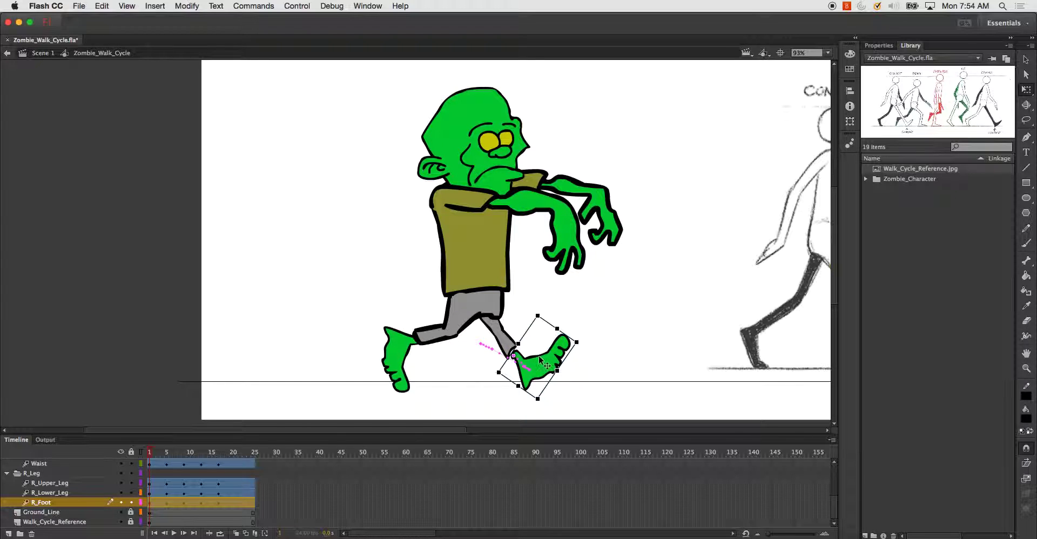
{"action": "key", "text": "Up"}
{"action": "key", "text": "Up"}
{"action": "key", "text": "Up"}
{"action": "key", "text": "Up"}
{"action": "key", "text": "Up"}
{"action": "key", "text": "Up"}
{"action": "key", "text": "Left"}
{"action": "key", "text": "Left"}
{"action": "key", "text": "Left"}
{"action": "key", "text": "Left"}
{"action": "key", "text": "Left"}
{"action": "key", "text": "Left"}
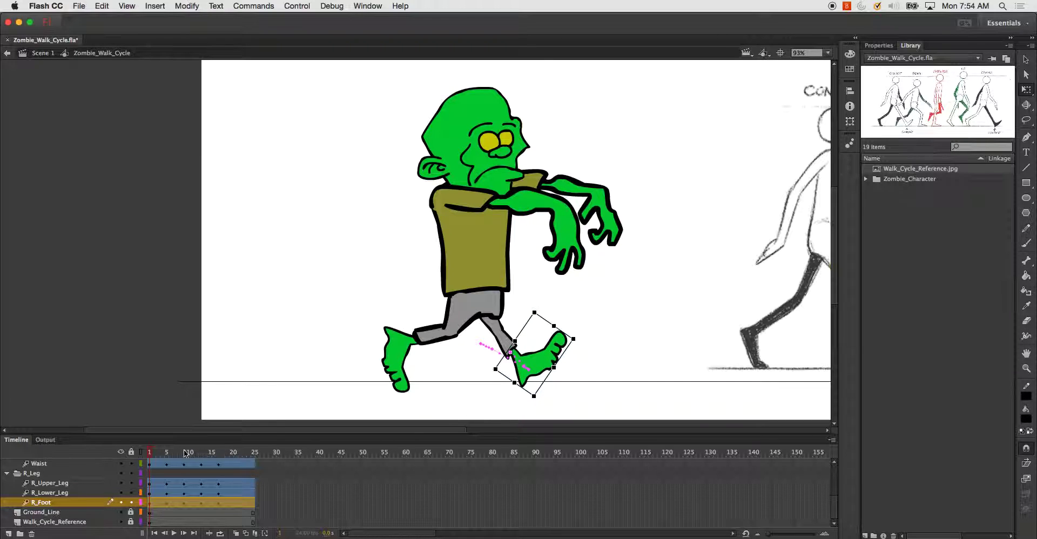
Move R_Foot at frame 5 back under the right lower leg, nudging it up and slightly right to meet the ankle
{"action": "left_click_drag", "start_coordinate": [153, 454], "coordinate": [167, 459]}
{"action": "left_click", "coordinate": [550, 390]}
{"action": "left_click_drag", "start_coordinate": [546, 391], "coordinate": [501, 386]}
{"action": "key", "text": "Up"}
{"action": "key", "text": "Up"}
{"action": "key", "text": "Up"}
{"action": "key", "text": "Up"}
{"action": "key", "text": "Up"}
{"action": "key", "text": "Up"}
{"action": "key", "text": "Up"}
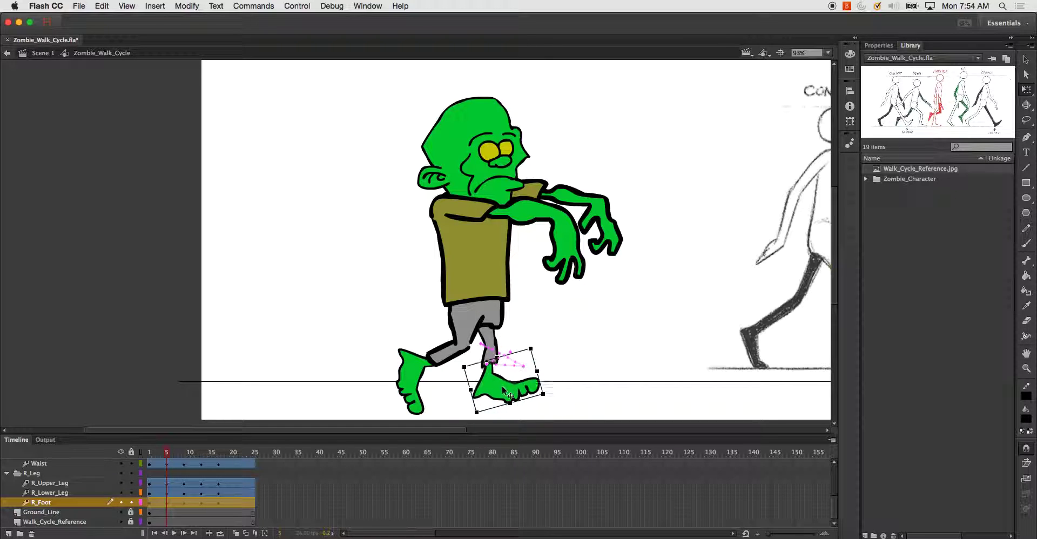
{"action": "key", "text": "Right"}
{"action": "key", "text": "Right"}
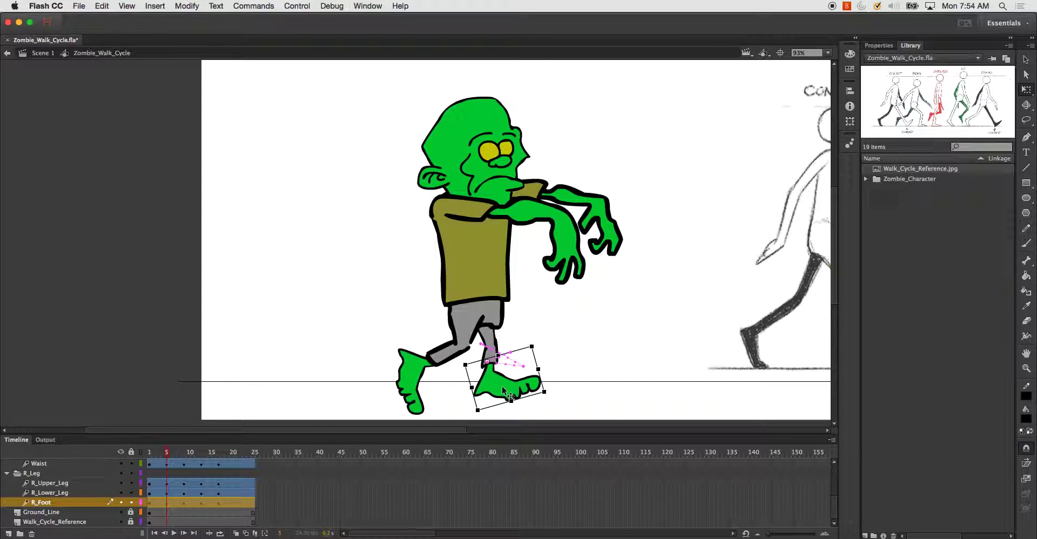
Reattach R_Foot to the right ankle at frame 9, nudging it one step right and one step down
{"action": "left_click", "coordinate": [181, 457]}
{"action": "mouse_move", "coordinate": [182, 455]}
{"action": "left_mouse_down"}
{"action": "mouse_move", "coordinate": [149, 460]}
{"action": "mouse_move", "coordinate": [185, 466]}
{"action": "left_mouse_up"}
{"action": "left_click", "coordinate": [541, 388]}
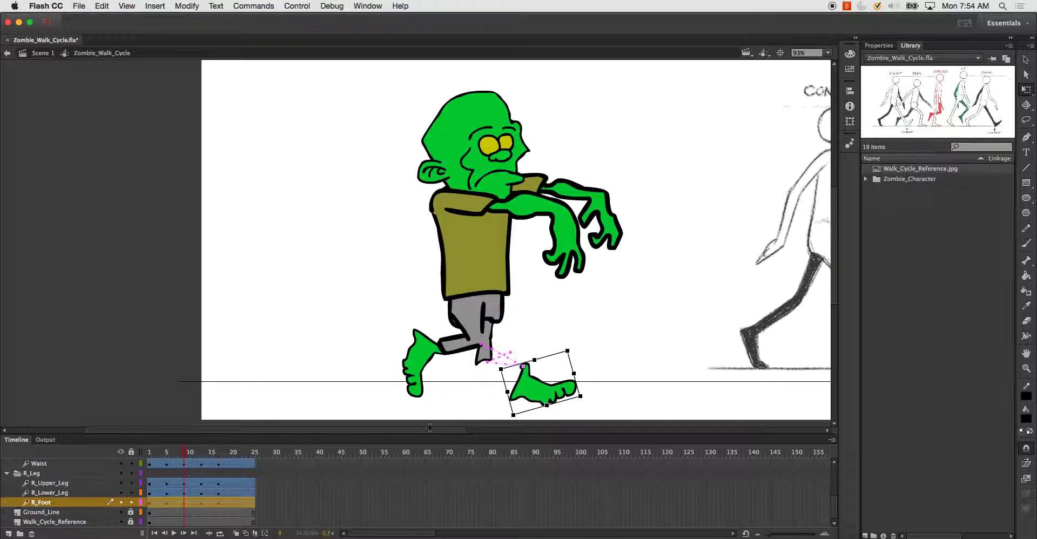
{"action": "left_click_drag", "start_coordinate": [540, 388], "coordinate": [487, 381]}
{"action": "key", "text": "Right"}
{"action": "key", "text": "Down"}
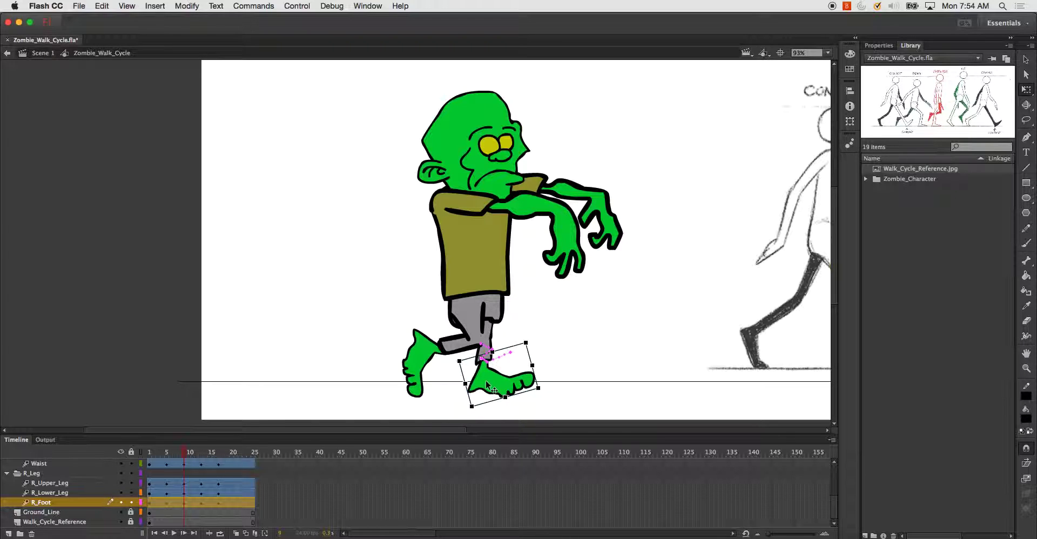
Reattach R_Foot to the trailing leg's ankle at frame 13, nudging it up and left until it joins the lower leg
{"action": "left_click_drag", "start_coordinate": [186, 455], "coordinate": [202, 470]}
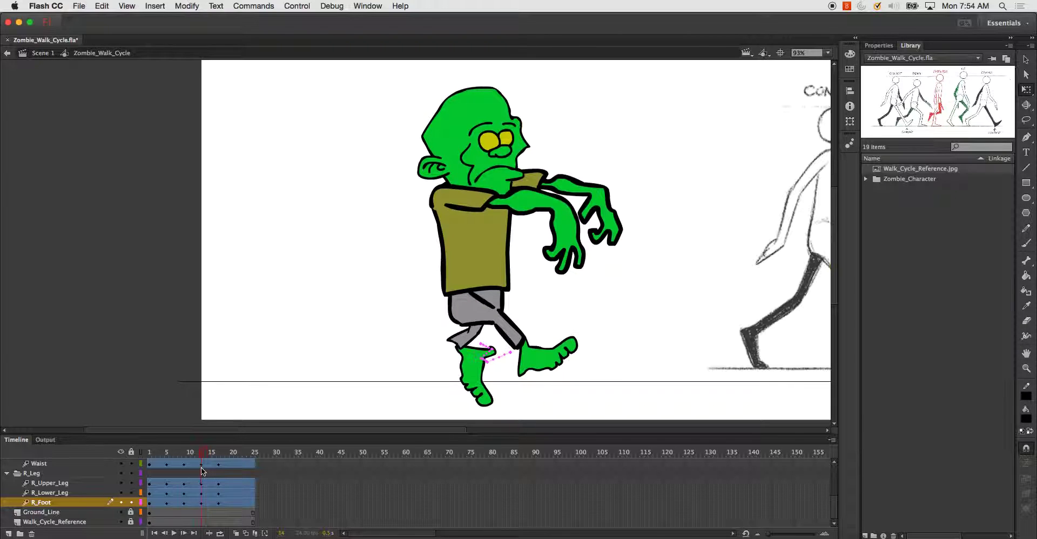
{"action": "left_click", "coordinate": [474, 381]}
{"action": "left_click_drag", "start_coordinate": [480, 387], "coordinate": [454, 380]}
{"action": "key", "text": "Up"}
{"action": "key", "text": "Up"}
{"action": "key", "text": "Up"}
{"action": "key", "text": "Up"}
{"action": "key", "text": "Up"}
{"action": "key", "text": "Up"}
{"action": "key", "text": "Up"}
{"action": "key", "text": "Up"}
{"action": "key", "text": "Up"}
{"action": "key", "text": "Up"}
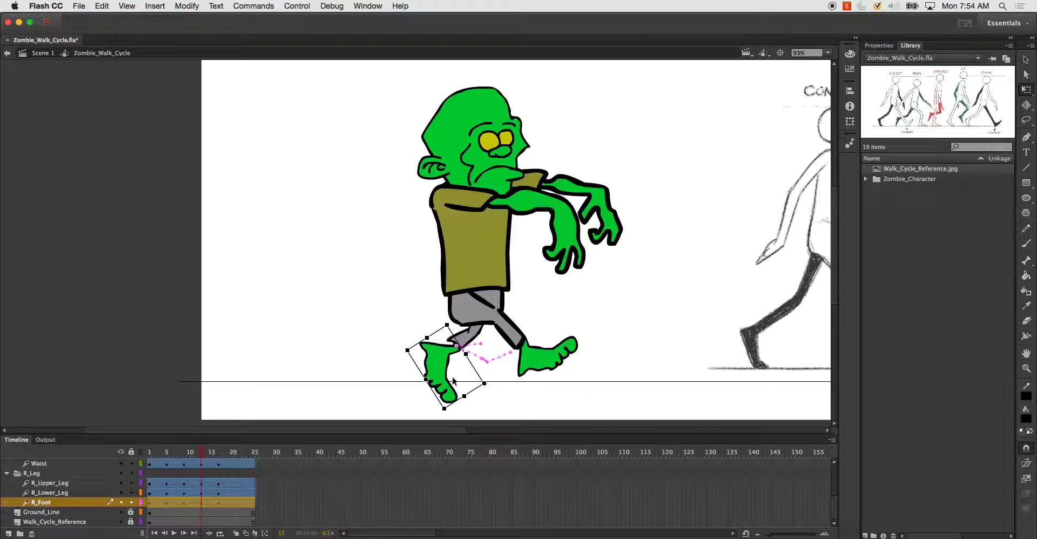
{"action": "key", "text": "Left"}
{"action": "key", "text": "Left"}
{"action": "key", "text": "Left"}
{"action": "key", "text": "Left"}
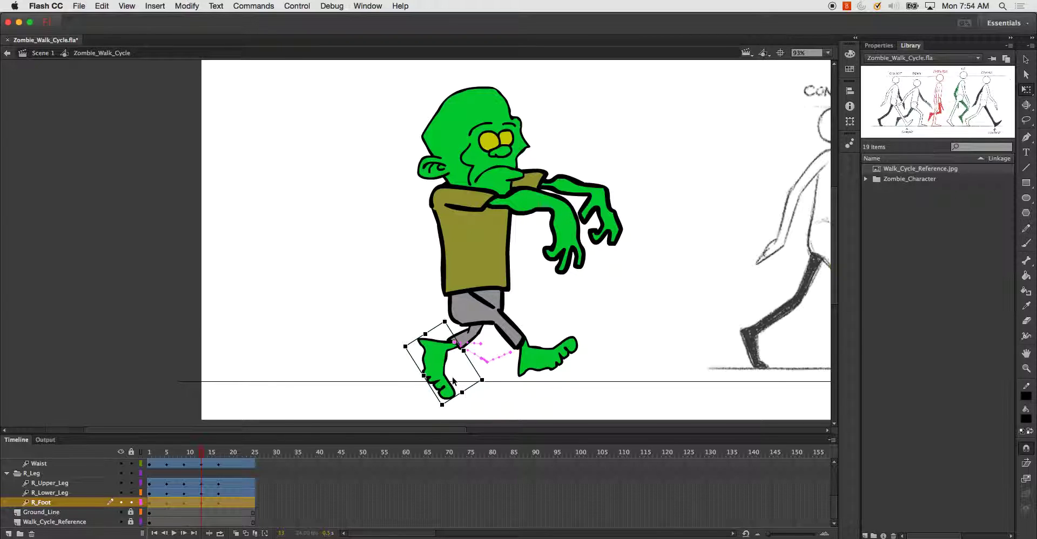
Move R_Foot left at frame 17 so it joins the ankle of the trailing right leg
{"action": "scroll", "coordinate": [453, 380], "scroll_direction": "left", "scroll_amount": 5}
{"action": "left_click_drag", "start_coordinate": [208, 455], "coordinate": [220, 459]}
{"action": "left_click_drag", "start_coordinate": [545, 369], "coordinate": [510, 368]}
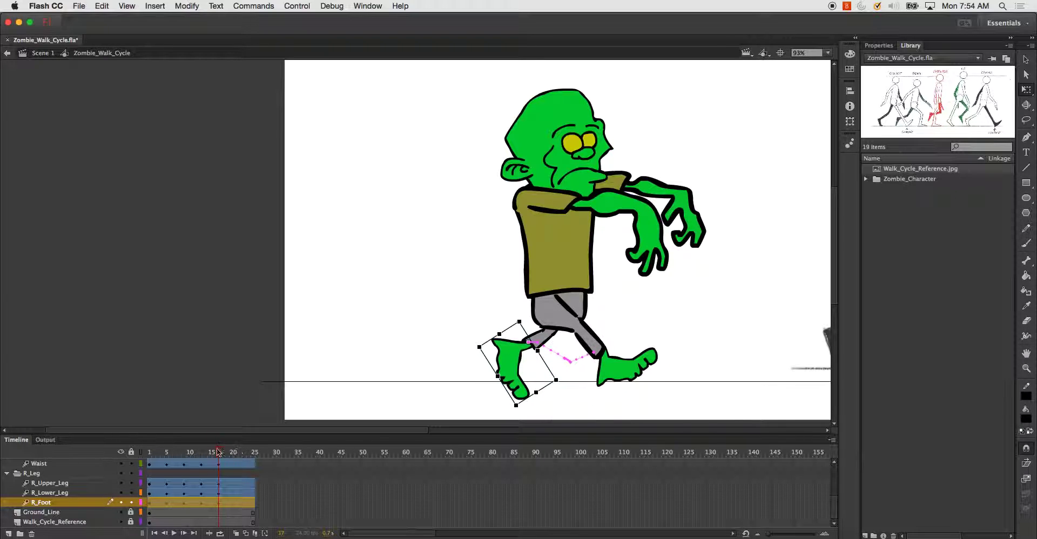
Play the walk from frame 1 and scrub through frames 5 to 17 to check the right foot's attachment
{"action": "left_click_drag", "start_coordinate": [219, 455], "coordinate": [148, 482]}
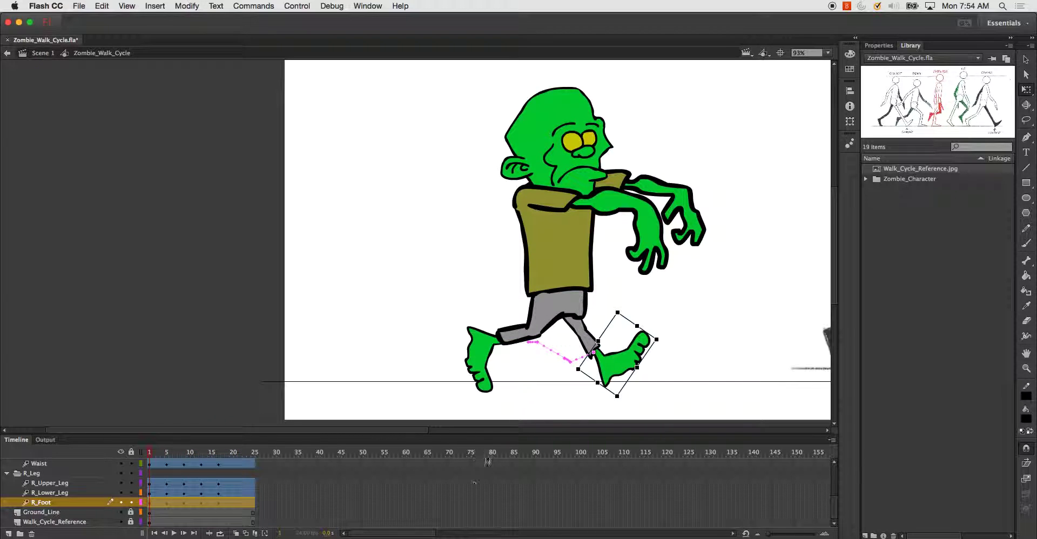
{"action": "key", "text": "Return"}
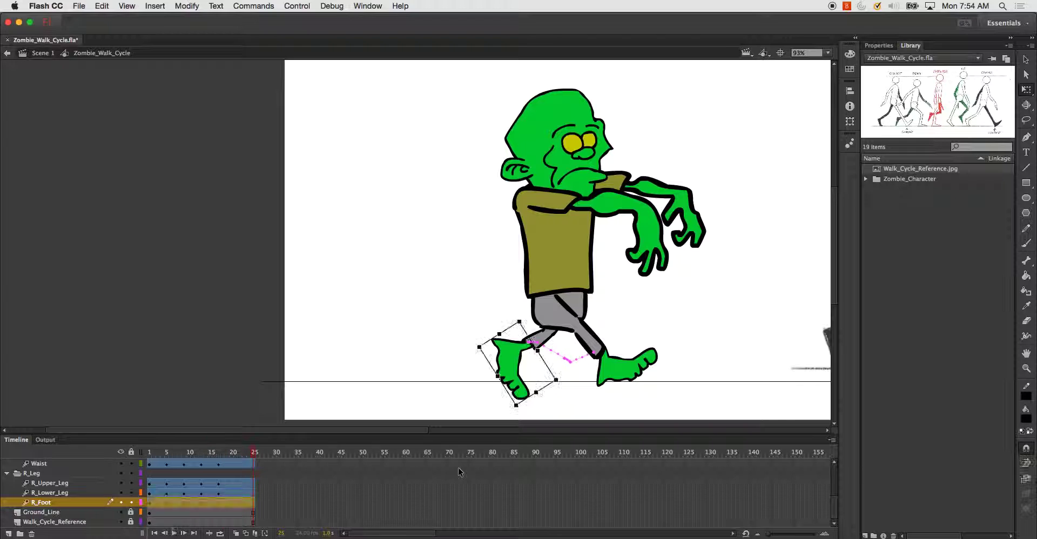
{"action": "left_click_drag", "start_coordinate": [205, 457], "coordinate": [166, 455]}
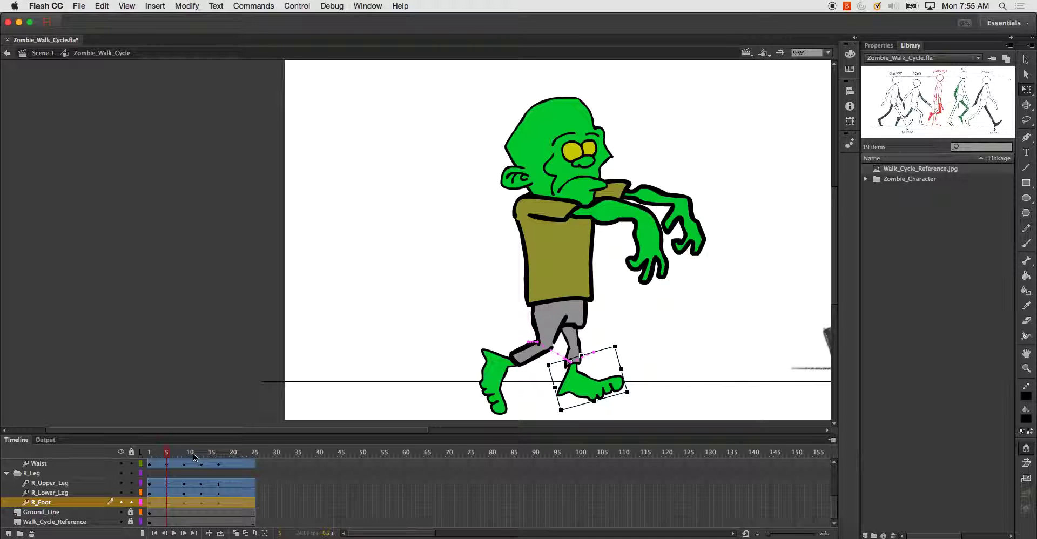
{"action": "left_click_drag", "start_coordinate": [169, 457], "coordinate": [219, 457]}
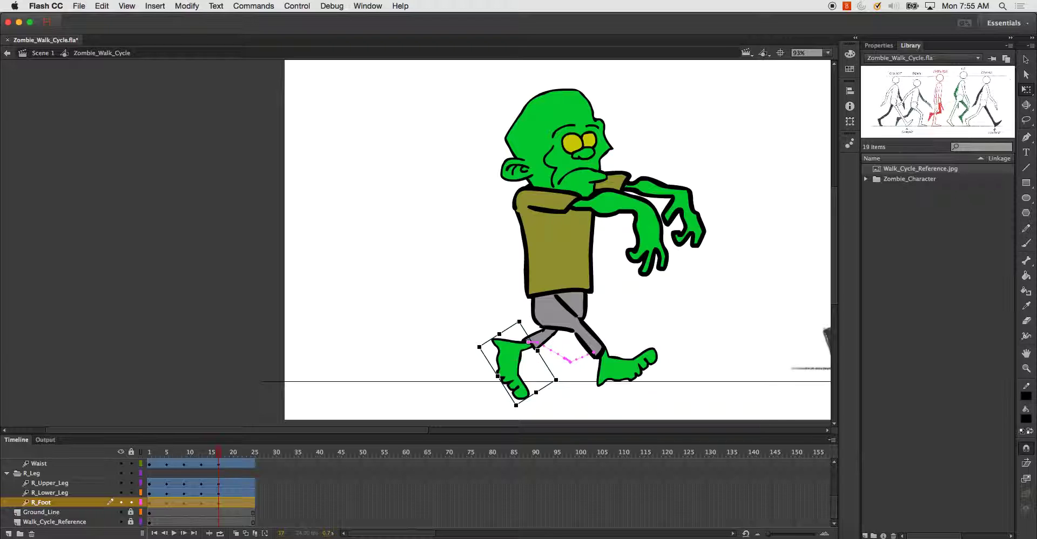
Compare the zombie's poses with the Contact, Down and Pass Pos reference drawings while scrubbing between frame 21 and the early frames
{"action": "left_click_drag", "start_coordinate": [223, 457], "coordinate": [439, 435]}
{"action": "left_click", "coordinate": [500, 364]}
{"action": "scroll", "coordinate": [716, 332], "scroll_direction": "left", "scroll_amount": 3}
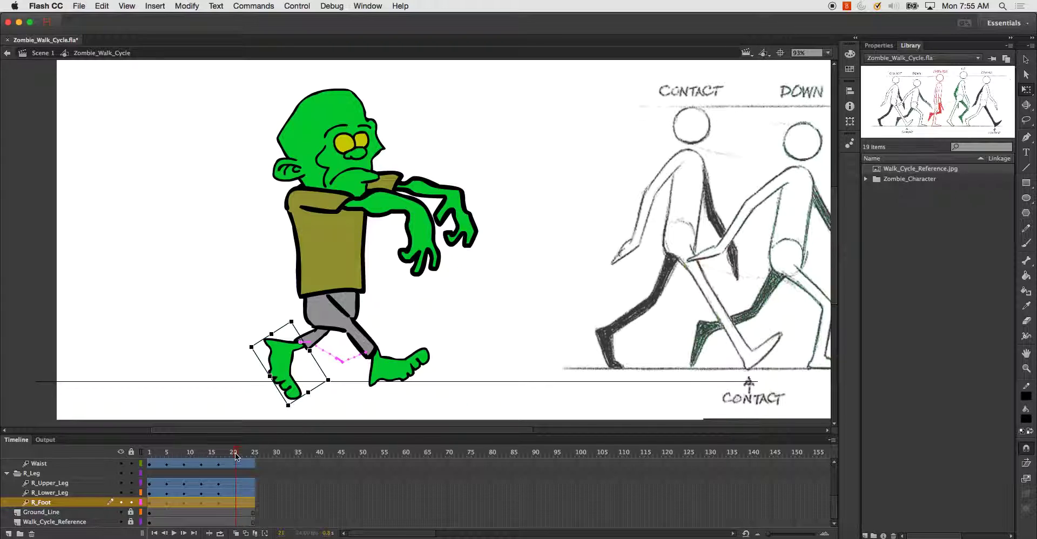
{"action": "mouse_move", "coordinate": [235, 457]}
{"action": "left_mouse_down"}
{"action": "mouse_move", "coordinate": [250, 458]}
{"action": "mouse_move", "coordinate": [236, 457]}
{"action": "left_mouse_up"}
{"action": "left_click_drag", "start_coordinate": [384, 430], "coordinate": [466, 431]}
{"action": "left_click_drag", "start_coordinate": [236, 453], "coordinate": [163, 452]}
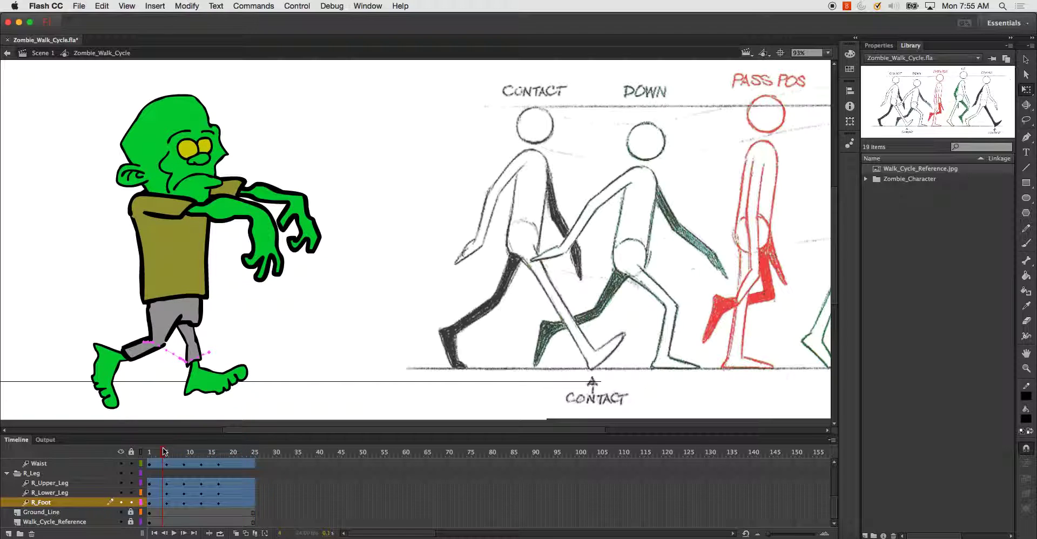
{"action": "left_click", "coordinate": [220, 380]}
{"action": "left_click", "coordinate": [365, 335]}
{"action": "left_click", "coordinate": [360, 450]}
{"action": "scroll", "coordinate": [360, 449], "scroll_direction": "up", "scroll_amount": 3}
{"action": "left_click_drag", "start_coordinate": [359, 446], "coordinate": [357, 450]}
{"action": "right_click", "coordinate": [357, 480]}
{"action": "left_click", "coordinate": [360, 330]}
Play the animation from frame 17 and return the playhead to frame 17 to review the contact pose
{"action": "left_click_drag", "start_coordinate": [179, 454], "coordinate": [219, 468]}
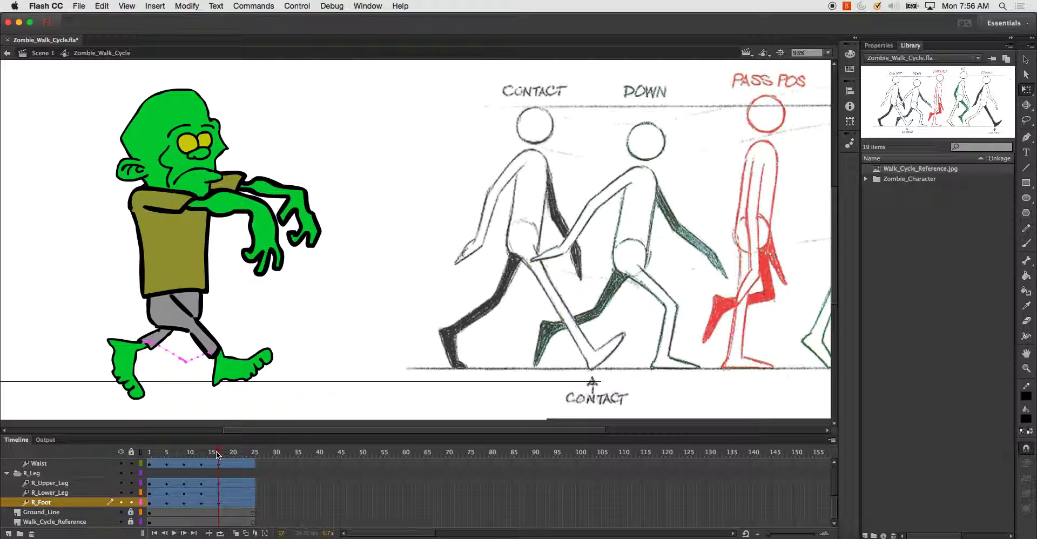
{"action": "key", "text": "Return"}
{"action": "left_click", "coordinate": [218, 459]}
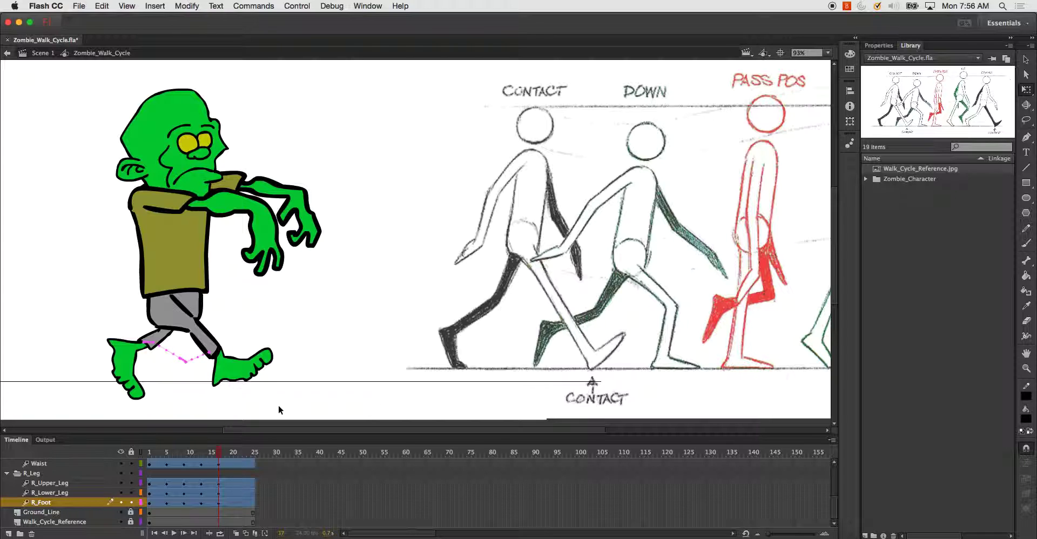